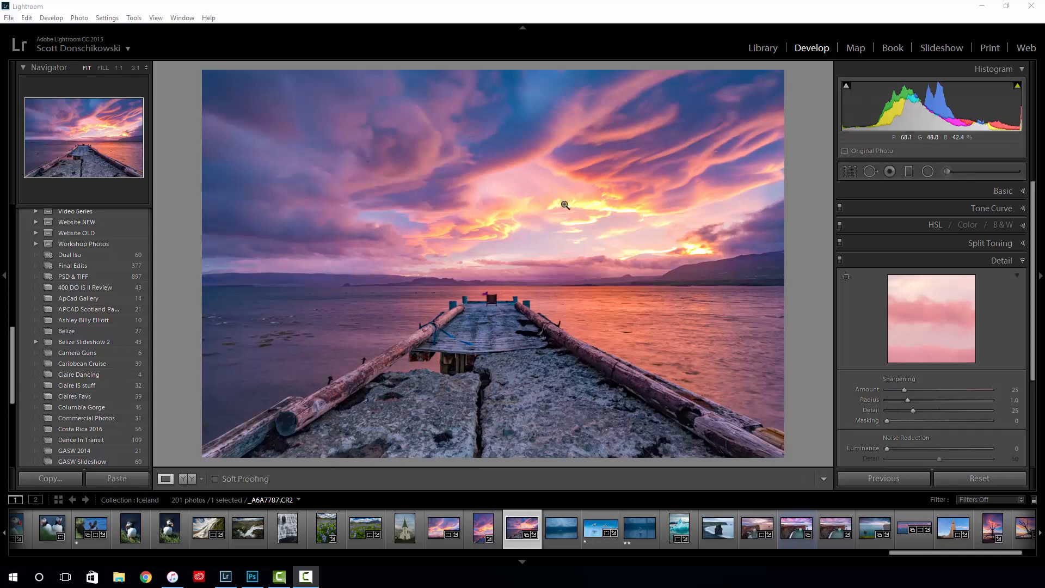
- Browse the Iceland collection's thumbnails, open the sunset pier photo in single view and examine the chair up close
{"action": "left_click", "coordinate": [570, 18]}
{"action": "key", "text": "g"}
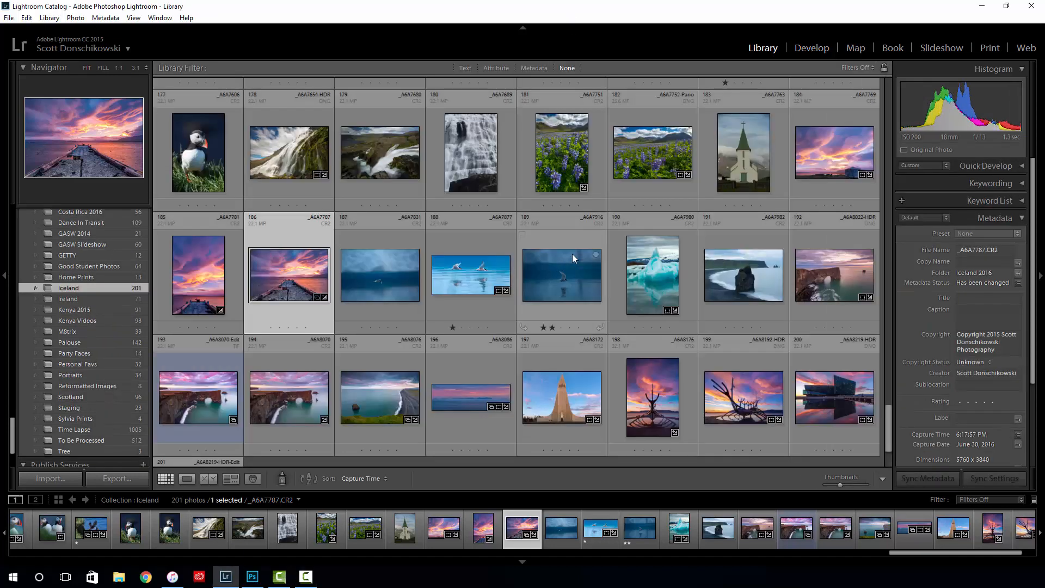
{"action": "scroll", "coordinate": [633, 259], "scroll_direction": "up", "scroll_amount": 10}
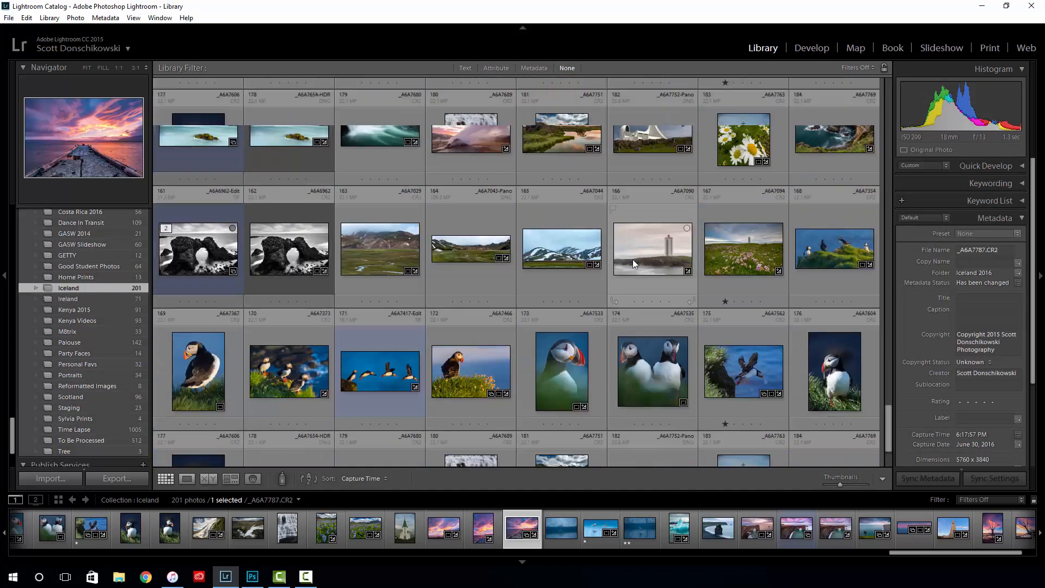
{"action": "scroll", "coordinate": [628, 259], "scroll_direction": "down", "scroll_amount": 10}
{"action": "double_click", "coordinate": [282, 157]}
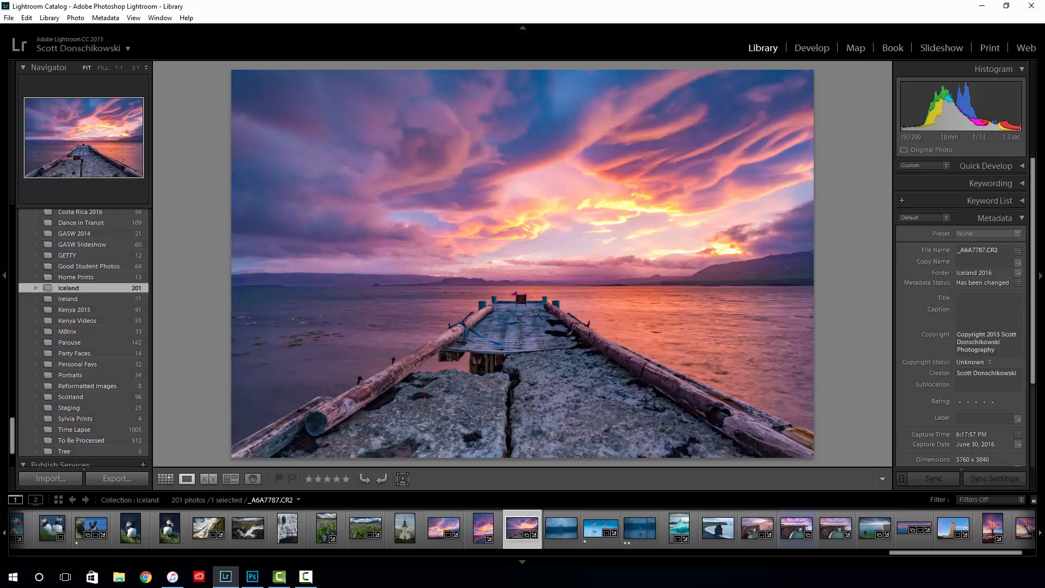
{"action": "left_click", "coordinate": [522, 299]}
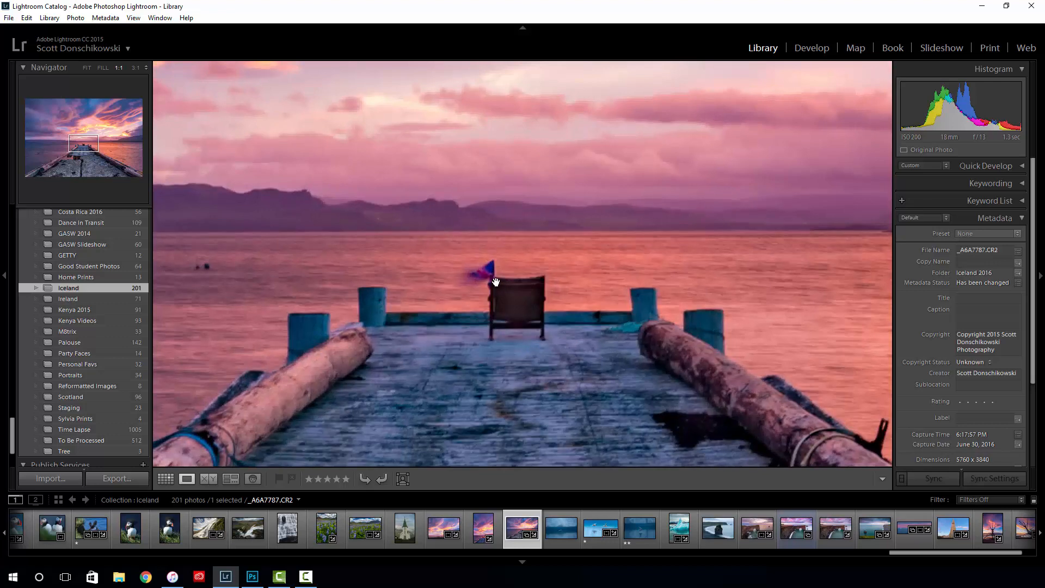
{"action": "left_click", "coordinate": [513, 310]}
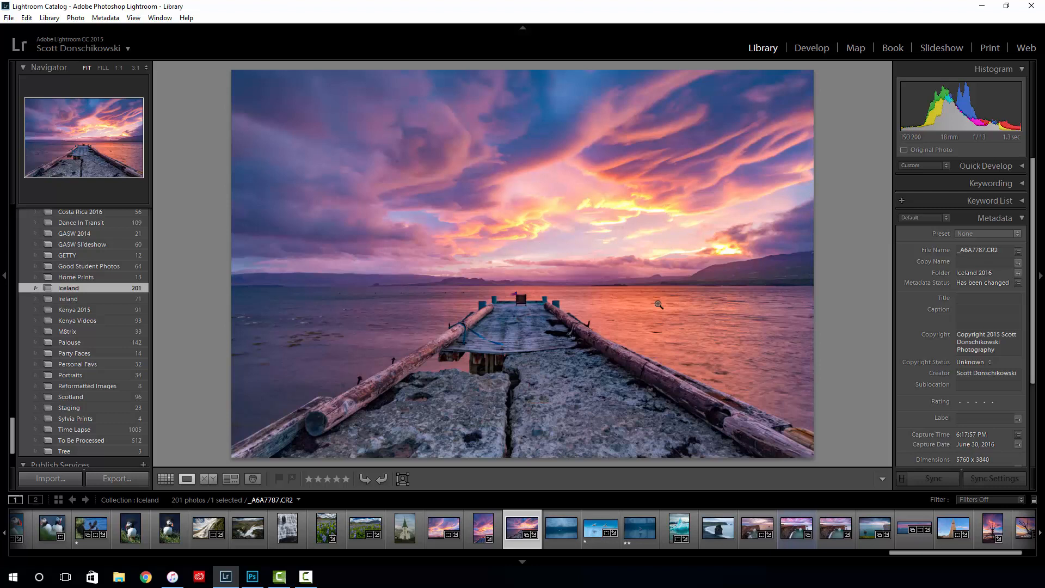
- Review the pier photo's Basic adjustments in the Develop module and compare the photo before and after editing
{"action": "key", "text": "d"}
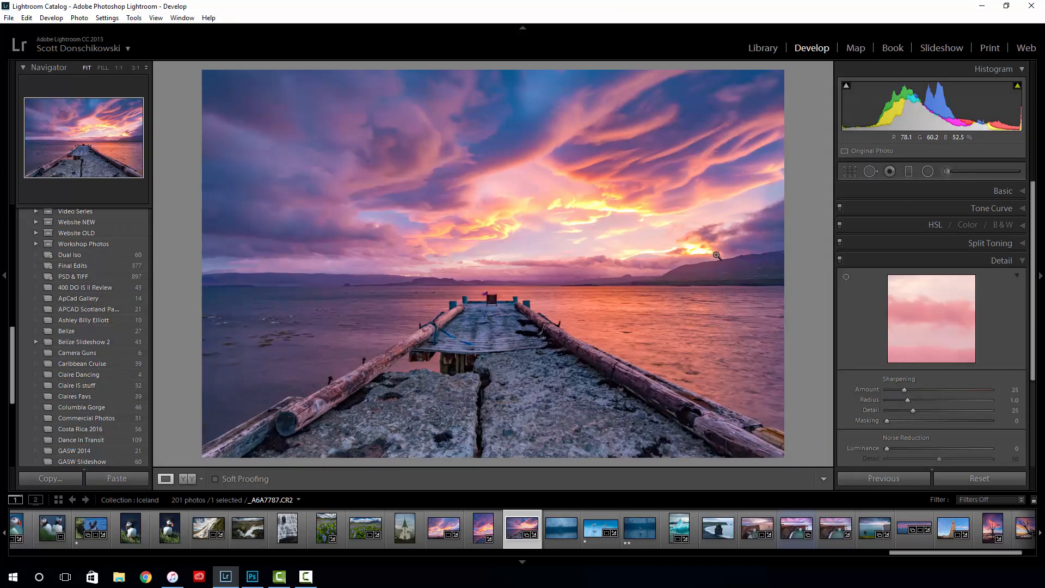
{"action": "left_click", "coordinate": [954, 190]}
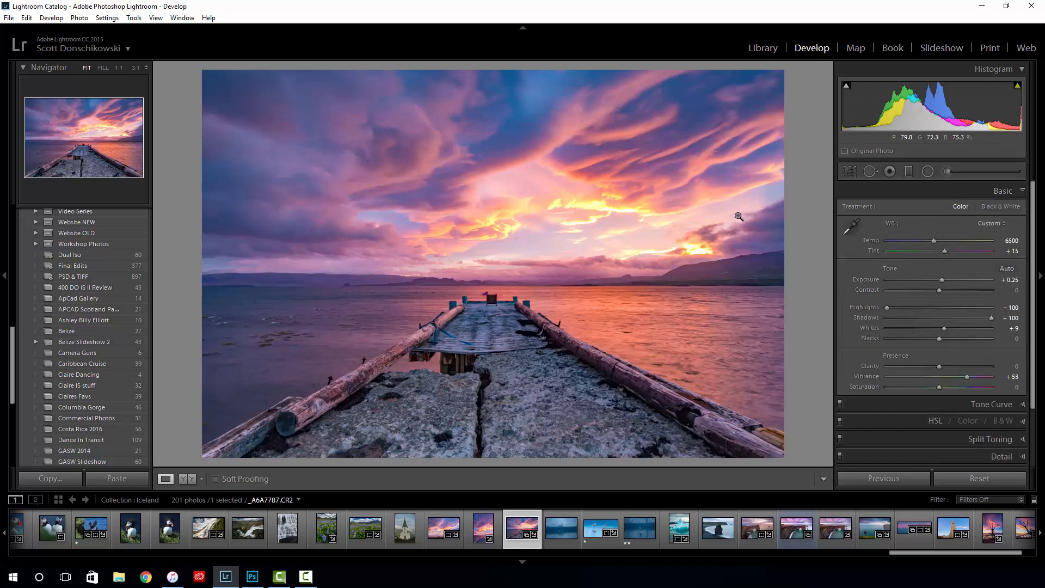
{"action": "key", "text": "backslash"}
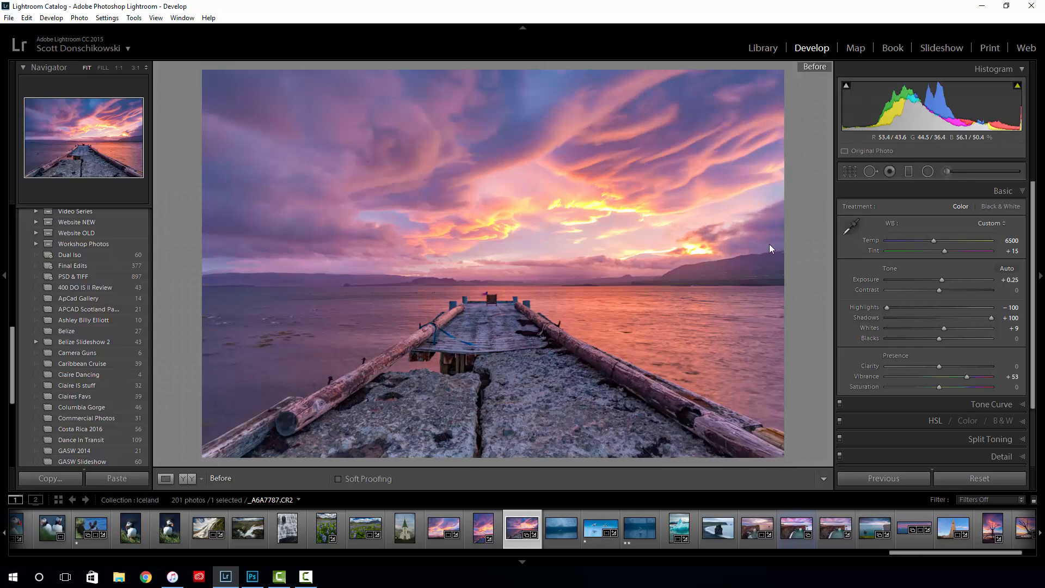
{"action": "key", "text": "backslash"}
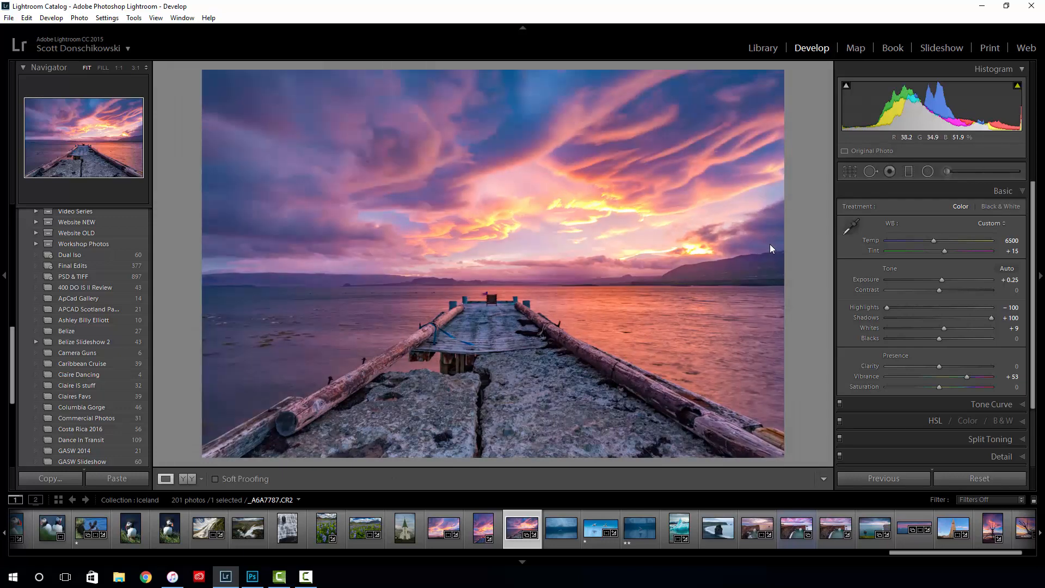
{"action": "key", "text": "backslash"}
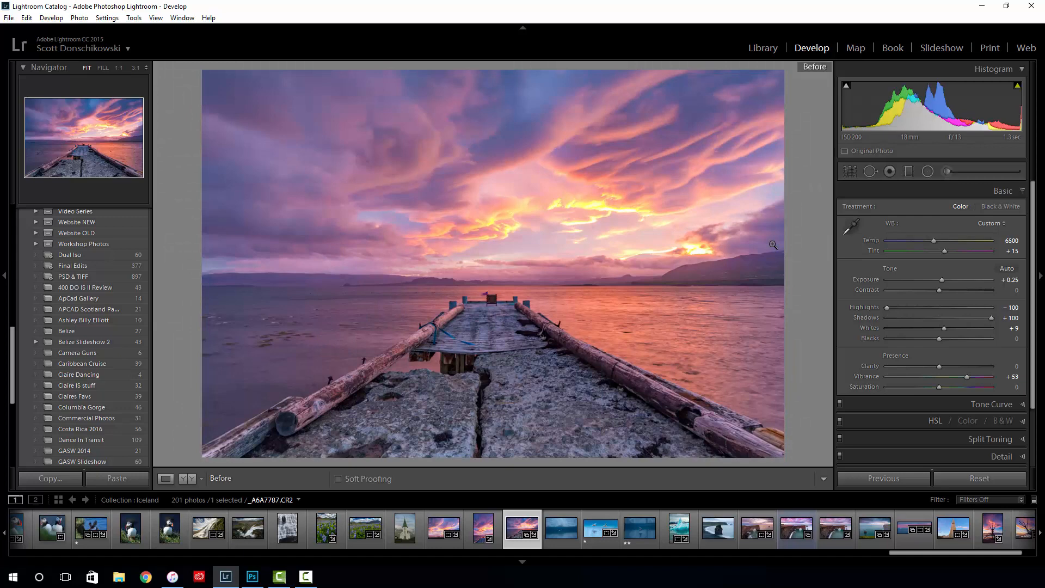
{"action": "key", "text": "backslash"}
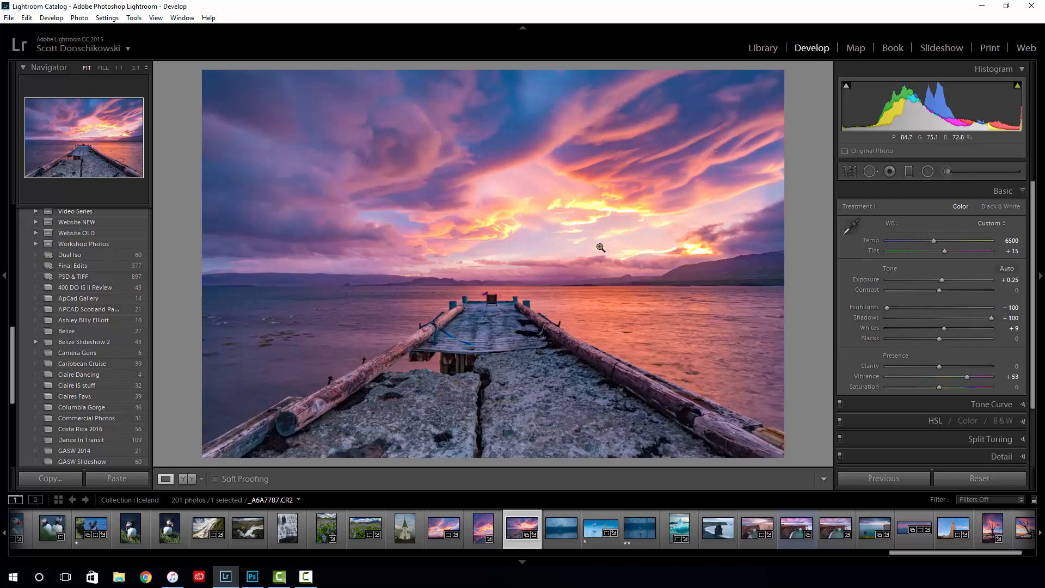
- Open the pier photo from Lightroom for editing in Adobe Photoshop CC 2015.5
{"action": "right_click", "coordinate": [512, 236]}
{"action": "mouse_move", "coordinate": [579, 313]}
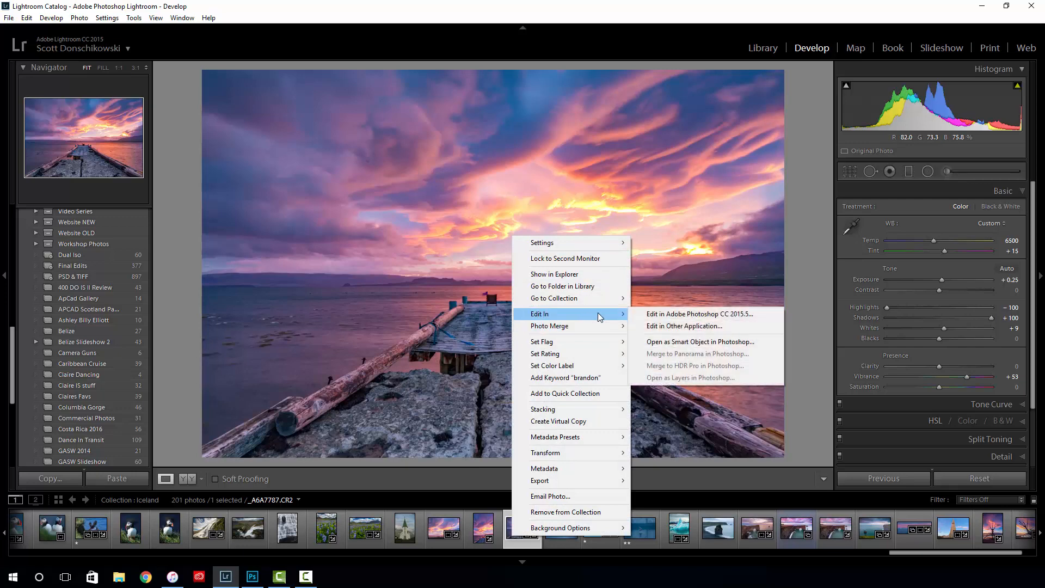
{"action": "left_click", "coordinate": [694, 314]}
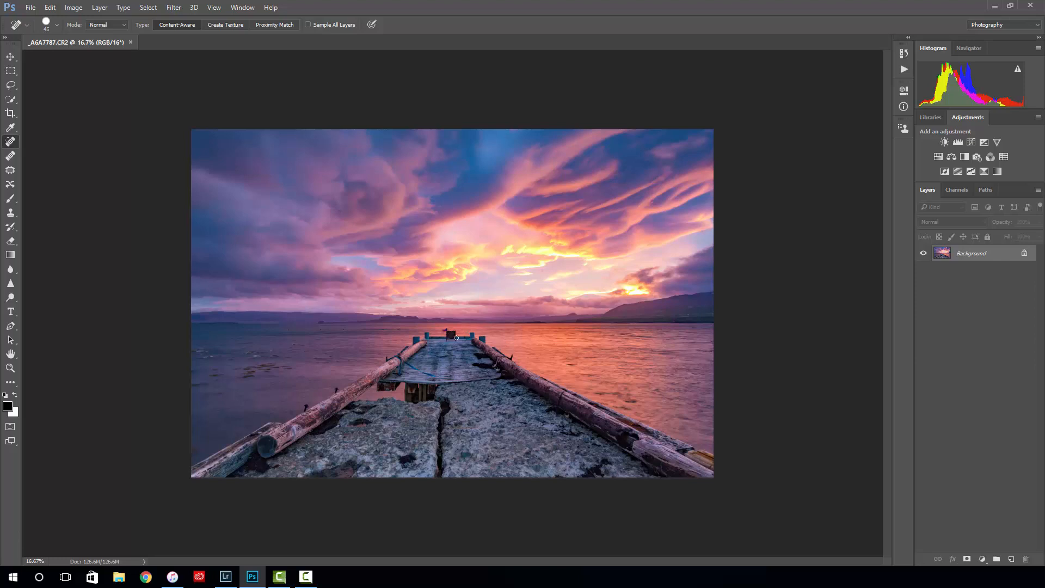
{"action": "scroll", "coordinate": [457, 335], "scroll_direction": "up", "scroll_amount": 2}
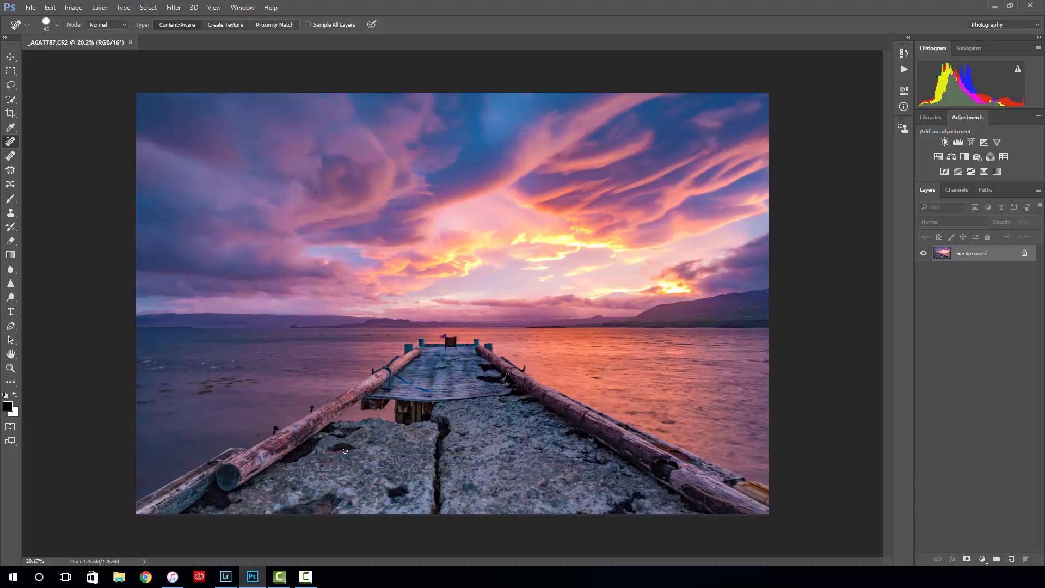
- Switch to Lightroom to view the photo's Open as Smart Object in Photoshop option, then return to Photoshop without choosing it
{"action": "left_click", "coordinate": [225, 576]}
{"action": "right_click", "coordinate": [505, 261]}
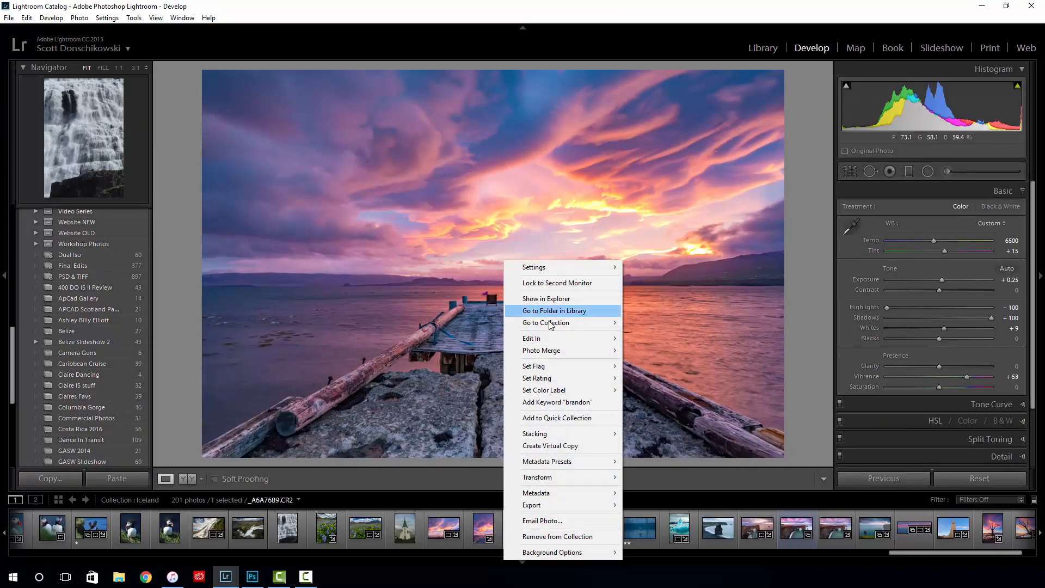
{"action": "mouse_move", "coordinate": [553, 338]}
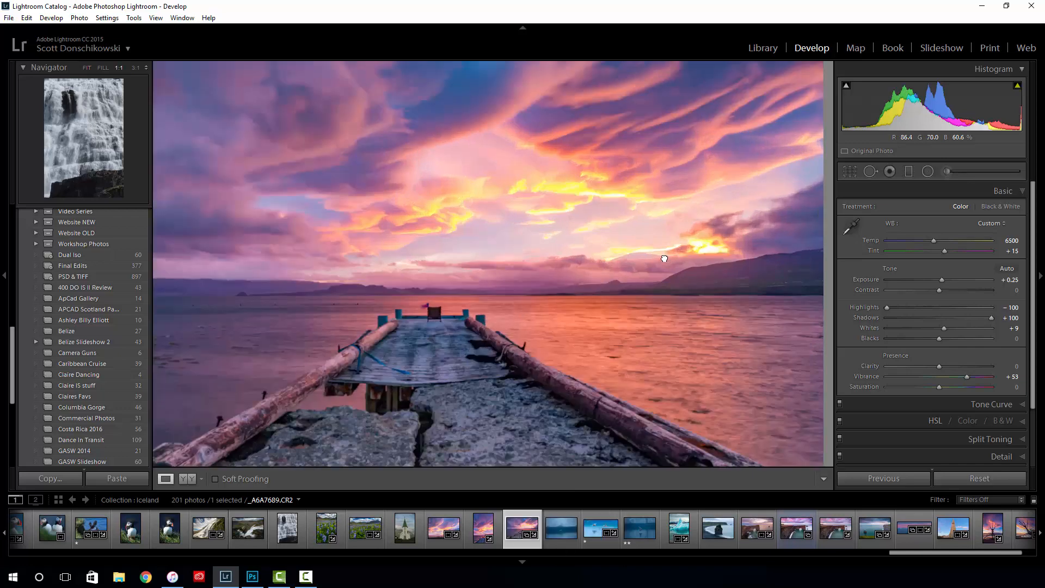
{"action": "left_click", "coordinate": [618, 284]}
{"action": "left_click", "coordinate": [618, 284]}
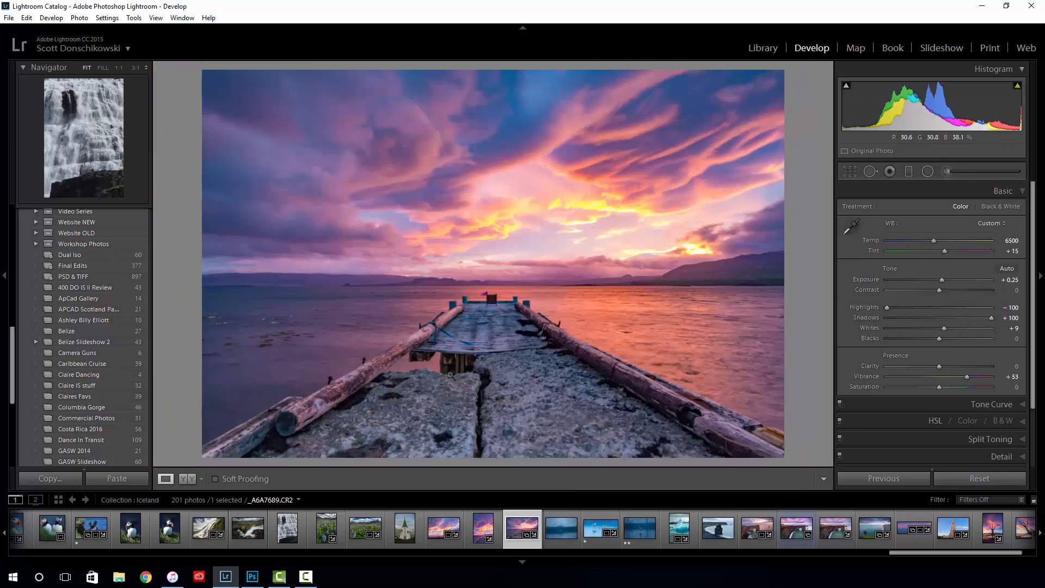
{"action": "left_click", "coordinate": [252, 576]}
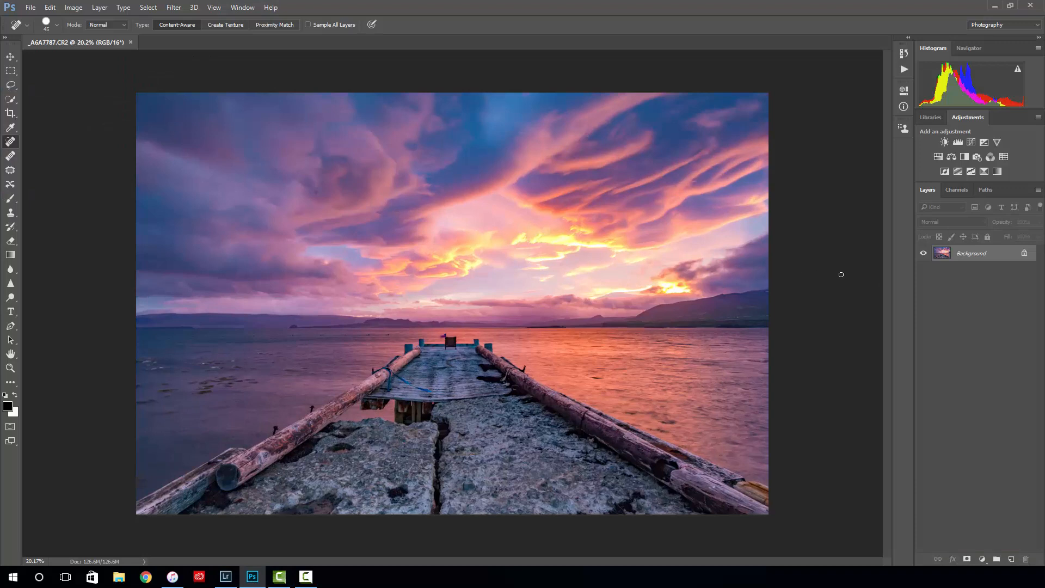
- Convert the Background layer to a smart object
{"action": "right_click", "coordinate": [993, 256]}
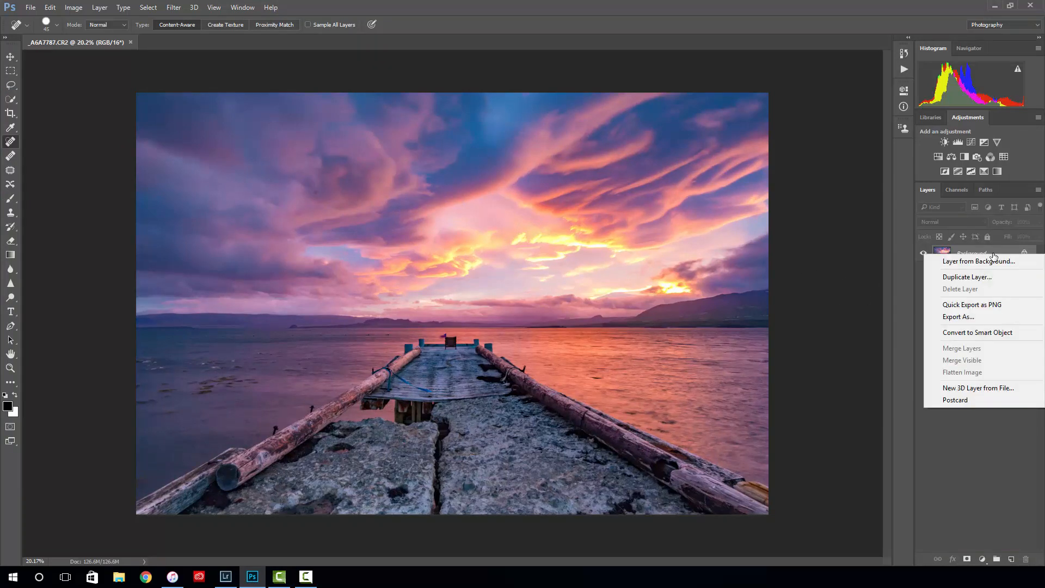
{"action": "left_click", "coordinate": [951, 416]}
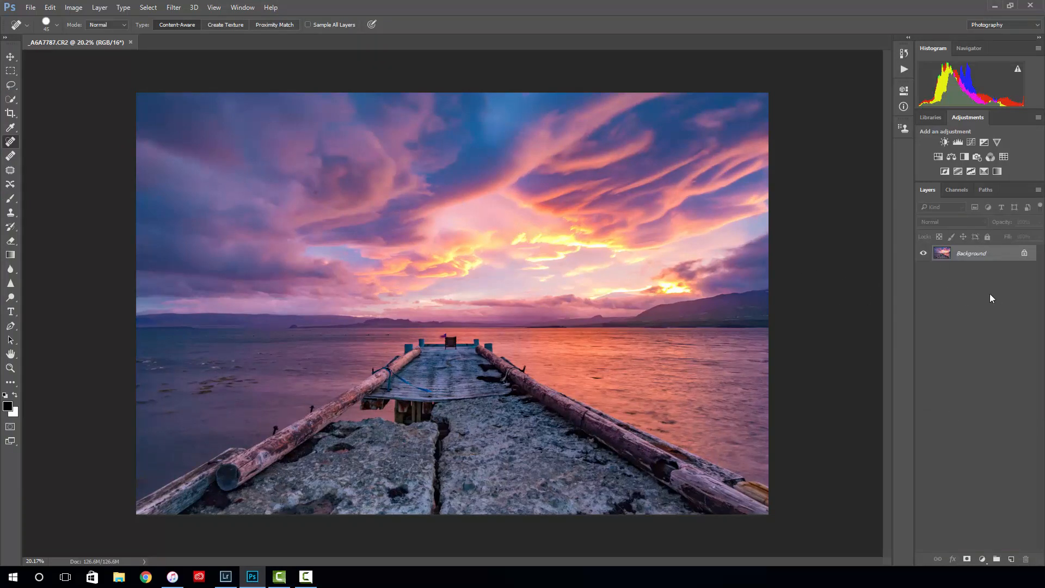
{"action": "right_click", "coordinate": [994, 256]}
{"action": "left_click", "coordinate": [966, 332]}
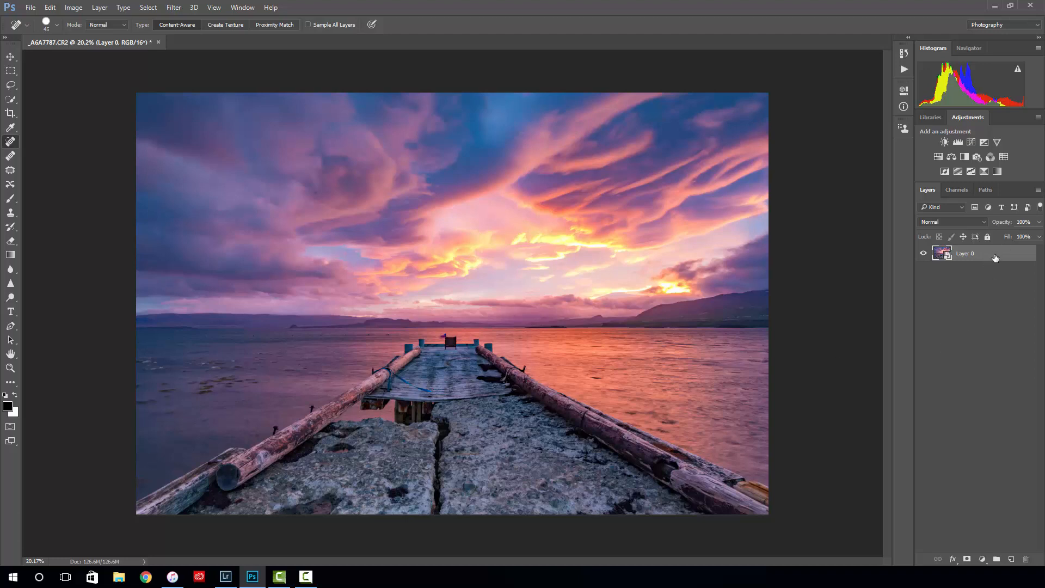
- Duplicate the smart object layer, undo the duplication and redo it
{"action": "left_click_drag", "start_coordinate": [995, 258], "coordinate": [1014, 557]}
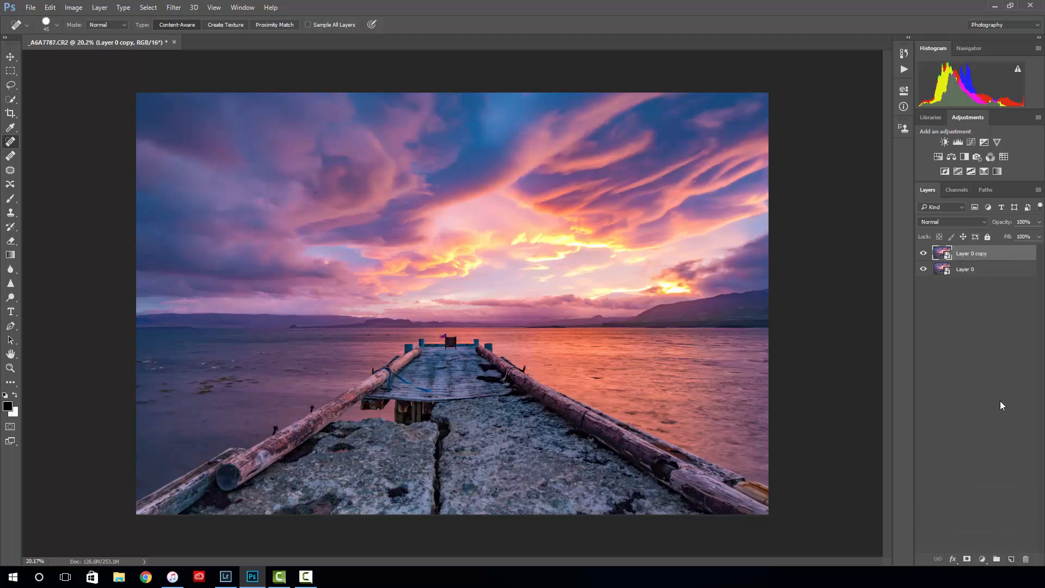
{"action": "key", "text": "ctrl+z"}
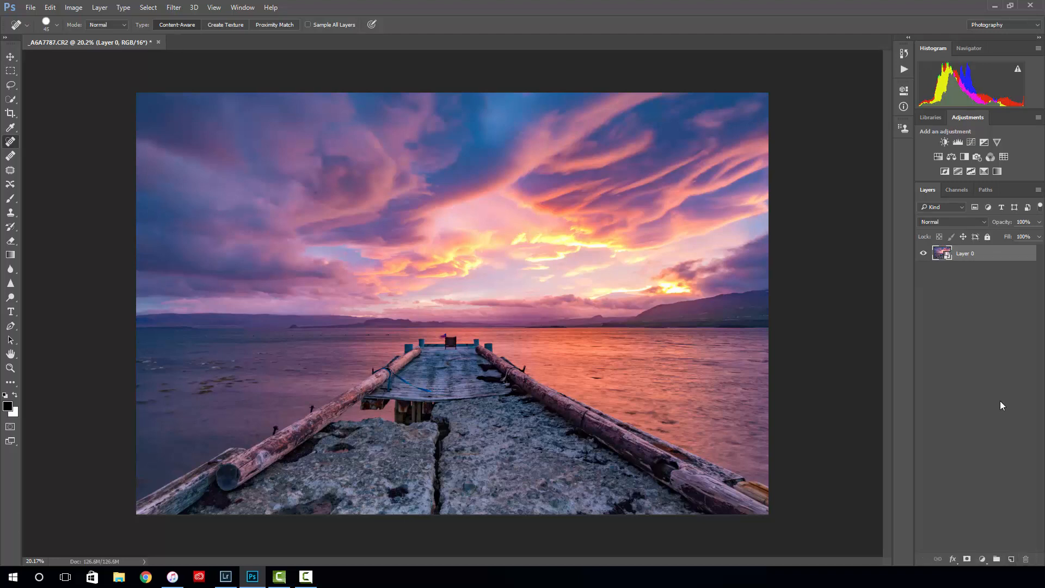
{"action": "key", "text": "ctrl+z"}
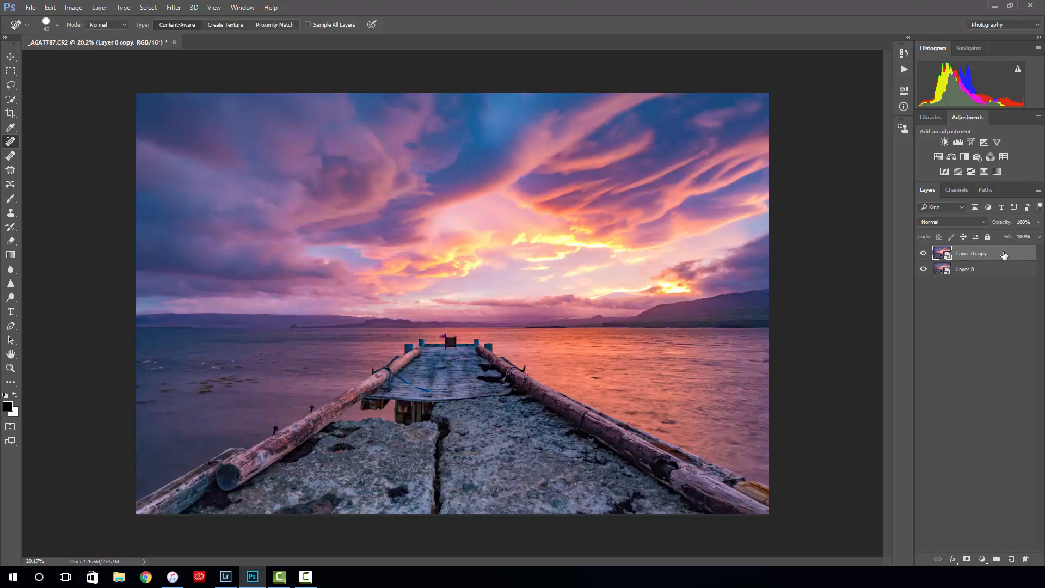
- Rename the lower layer "sharp" and the upper copy "glow"
{"action": "double_click", "coordinate": [965, 270]}
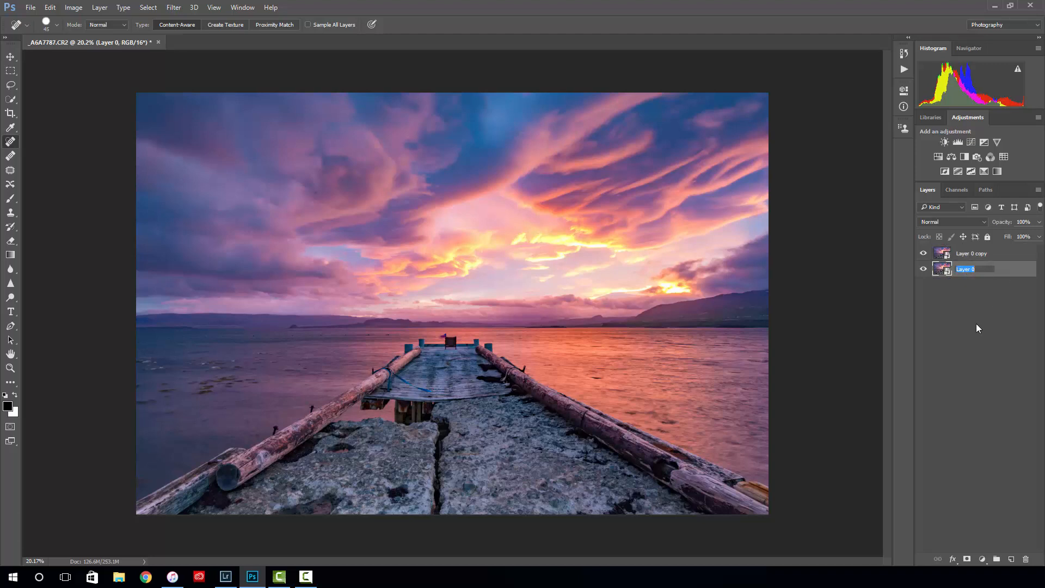
{"action": "type", "text": "sharp"}
{"action": "key", "text": "shift+Tab"}
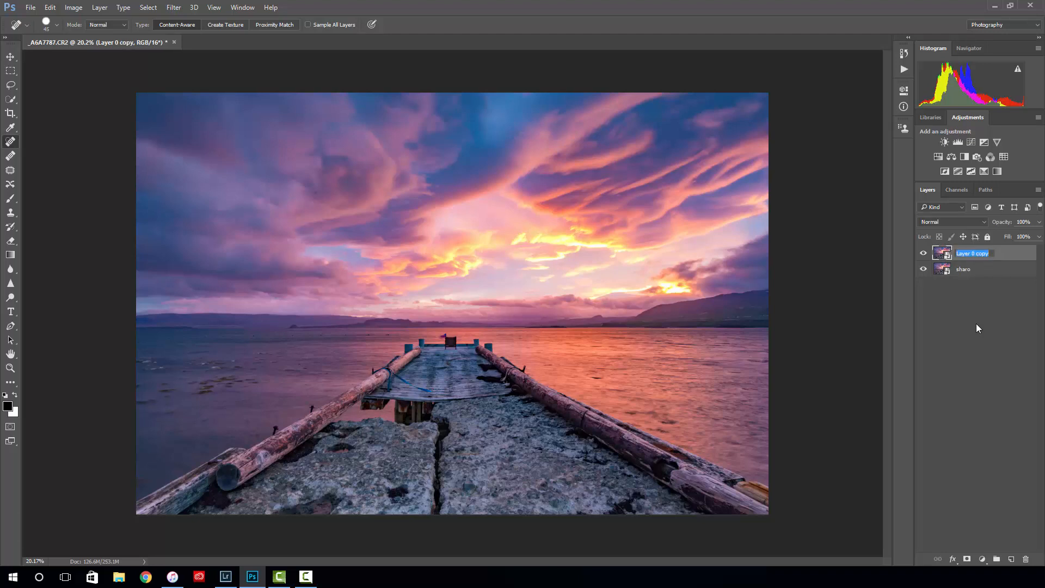
{"action": "type", "text": "glow"}
{"action": "key", "text": "Return"}
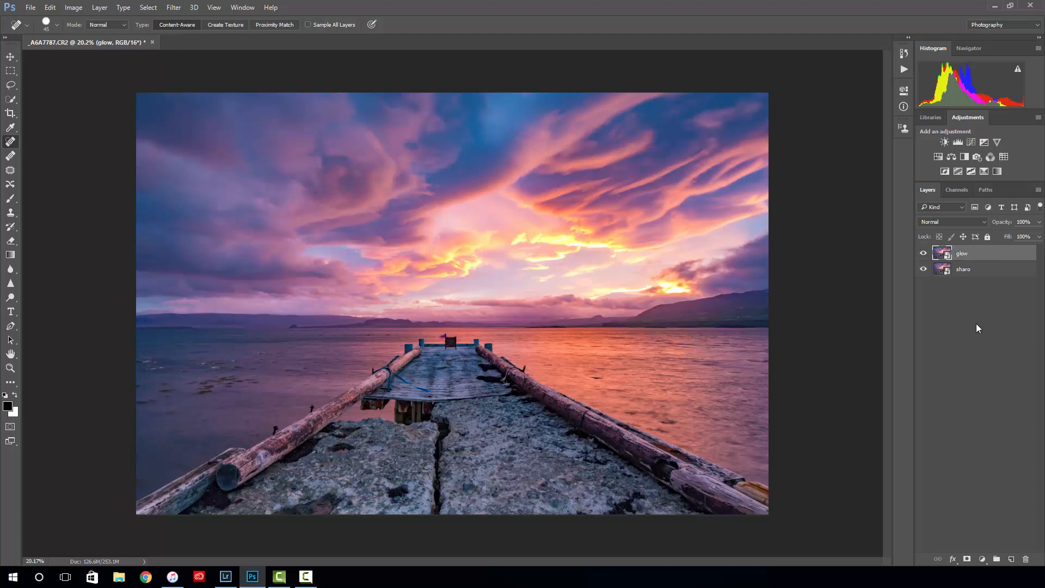
- Hide the glow layer and make the sharpening layer beneath it active
{"action": "left_click", "coordinate": [964, 270]}
{"action": "left_click", "coordinate": [971, 256]}
{"action": "left_click", "coordinate": [923, 253]}
{"action": "left_click", "coordinate": [924, 253]}
{"action": "left_click", "coordinate": [924, 254]}
{"action": "left_click", "coordinate": [985, 271]}
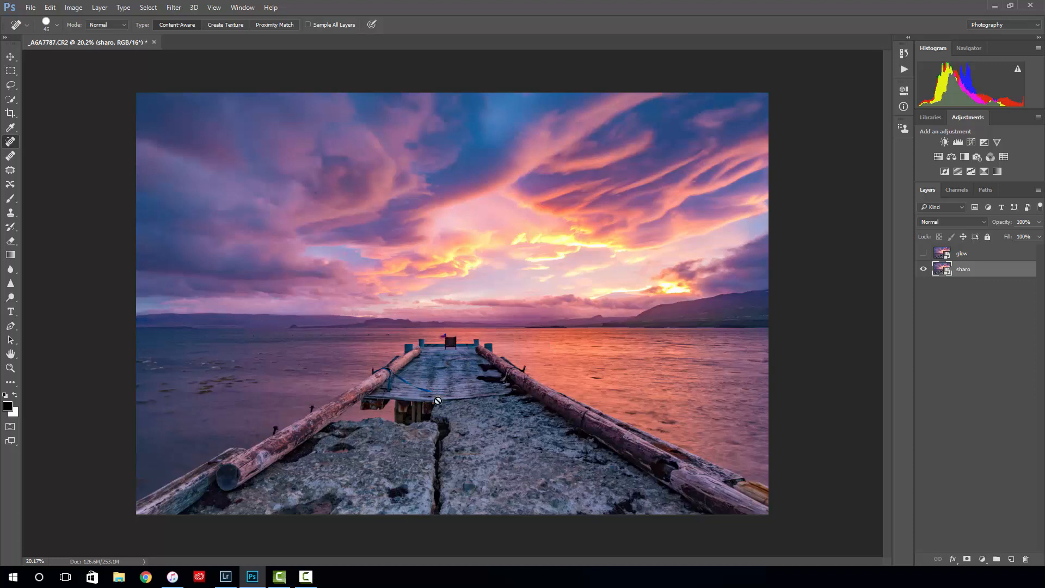
- Examine the detail in the pier's planks, logs and stone foreground up close
{"action": "scroll", "coordinate": [434, 406], "scroll_direction": "up", "scroll_amount": 3}
{"action": "scroll", "coordinate": [462, 446], "scroll_direction": "up", "scroll_amount": 2}
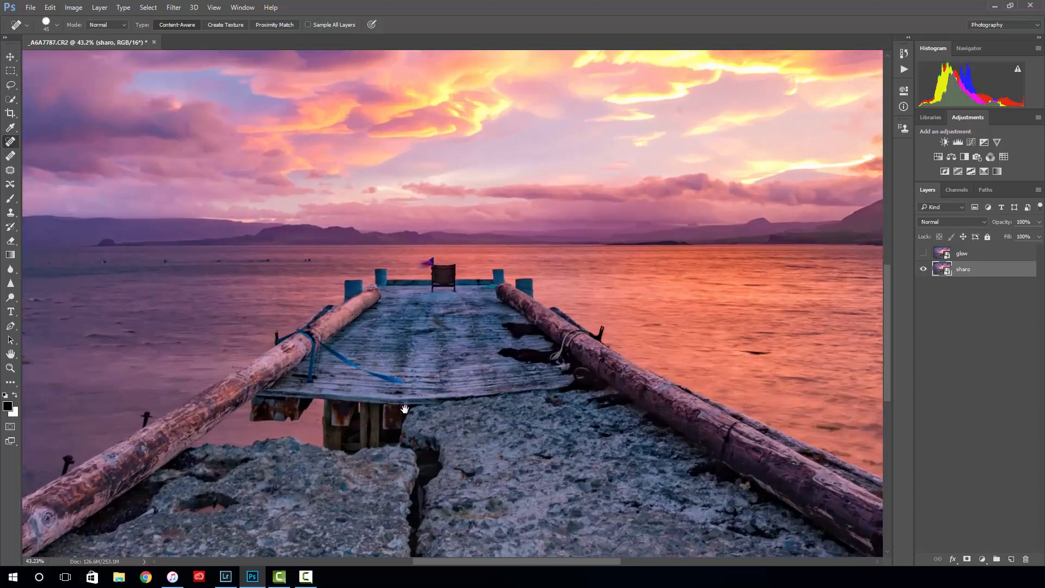
{"action": "mouse_move", "coordinate": [405, 408]}
{"action": "left_mouse_down"}
{"action": "mouse_move", "coordinate": [425, 331]}
{"action": "mouse_move", "coordinate": [400, 329]}
{"action": "left_mouse_up"}
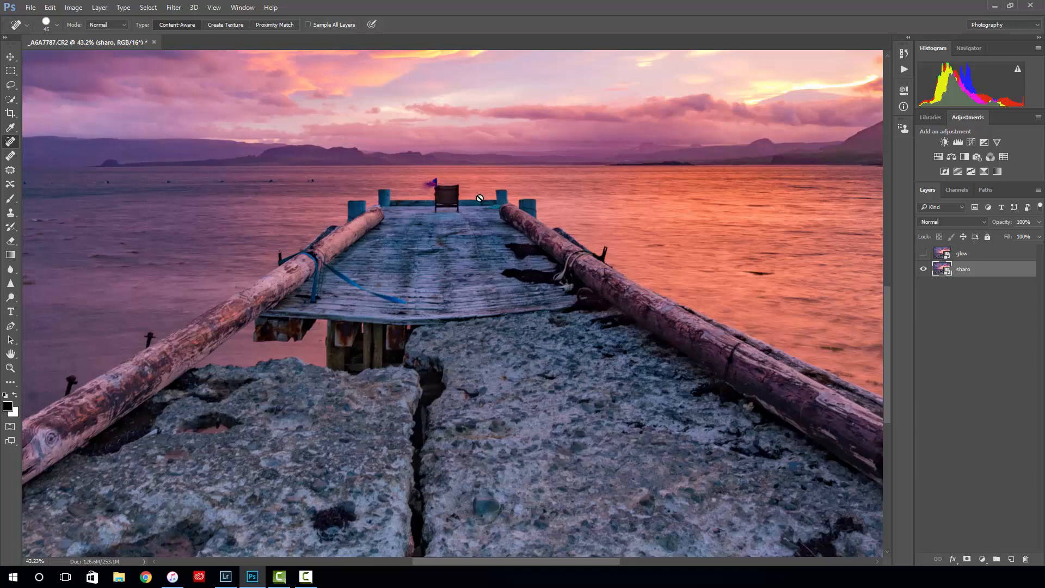
{"action": "scroll", "coordinate": [526, 236], "scroll_direction": "down", "scroll_amount": 5}
{"action": "scroll", "coordinate": [526, 236], "scroll_direction": "down", "scroll_amount": 2}
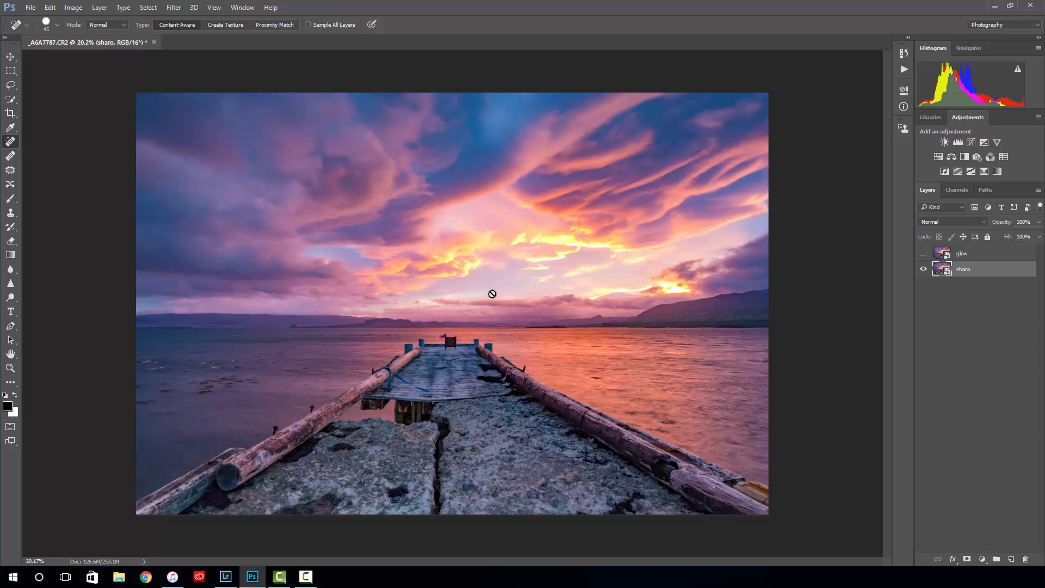
{"action": "scroll", "coordinate": [449, 419], "scroll_direction": "up", "scroll_amount": 1}
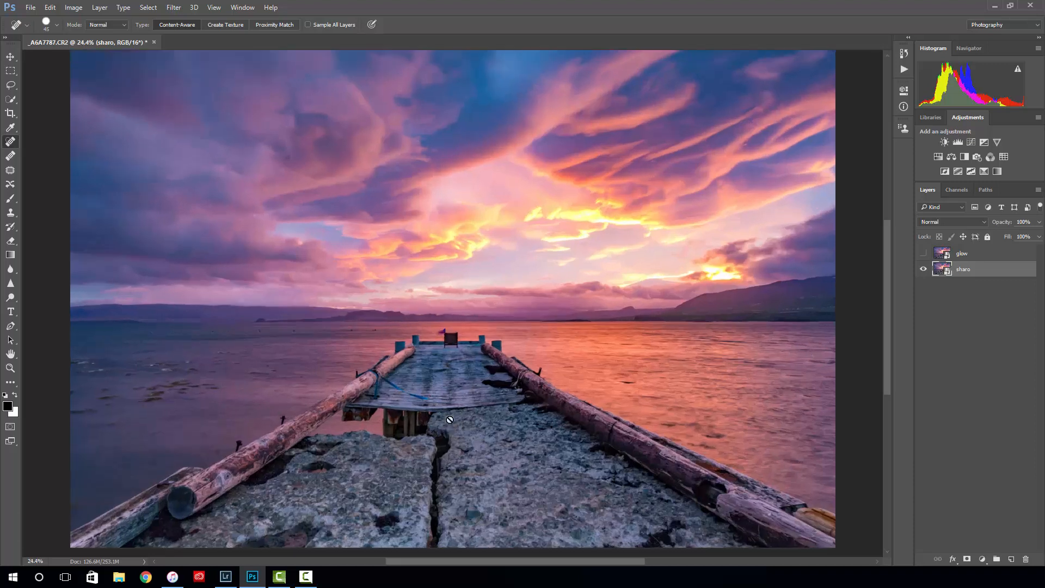
{"action": "scroll", "coordinate": [449, 419], "scroll_direction": "up", "scroll_amount": 3}
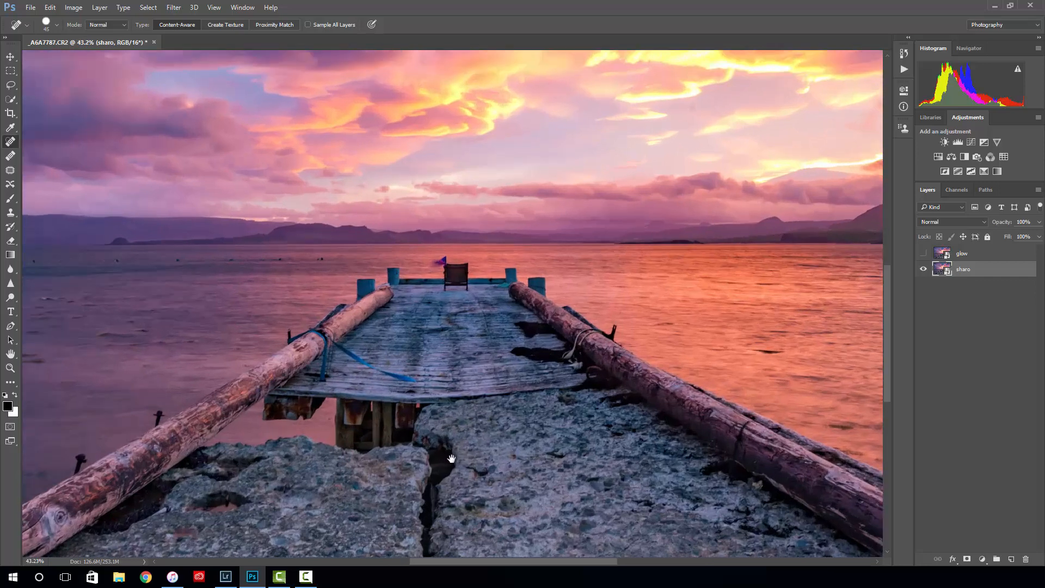
{"action": "scroll", "coordinate": [451, 459], "scroll_direction": "down", "scroll_amount": 3}
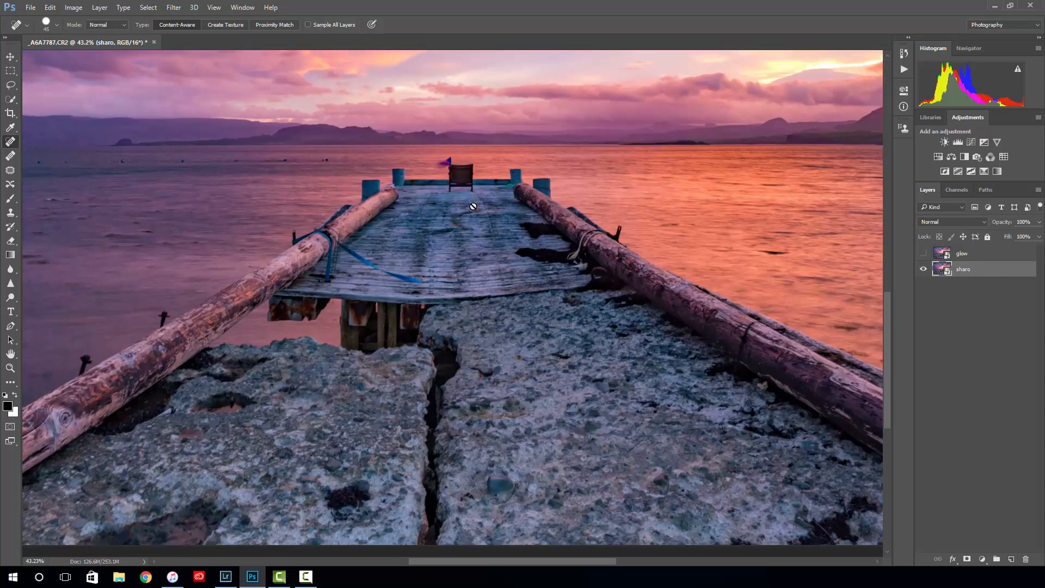
- Open the Smart Sharpen filter for the sharpening layer and bring the chair at the pier's end into its preview
{"action": "left_click", "coordinate": [174, 9]}
{"action": "mouse_move", "coordinate": [216, 192]}
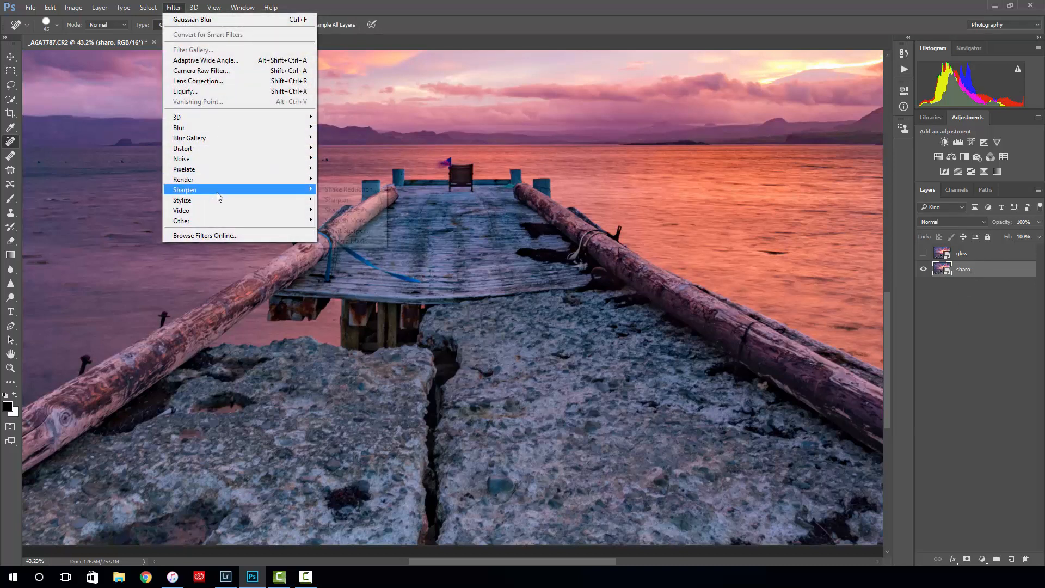
{"action": "left_click", "coordinate": [353, 230]}
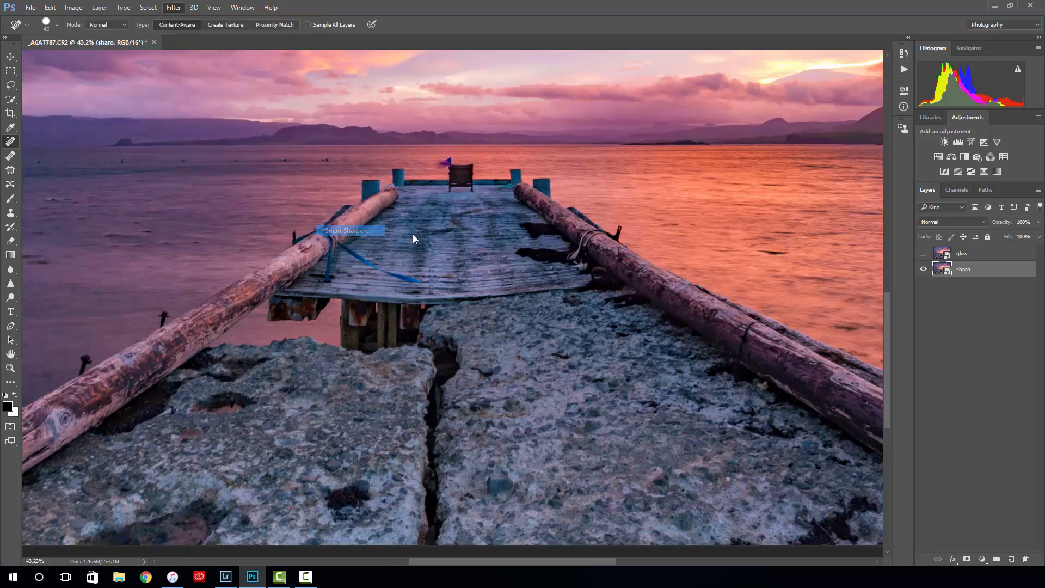
{"action": "left_click_drag", "start_coordinate": [14, 164], "coordinate": [831, 251]}
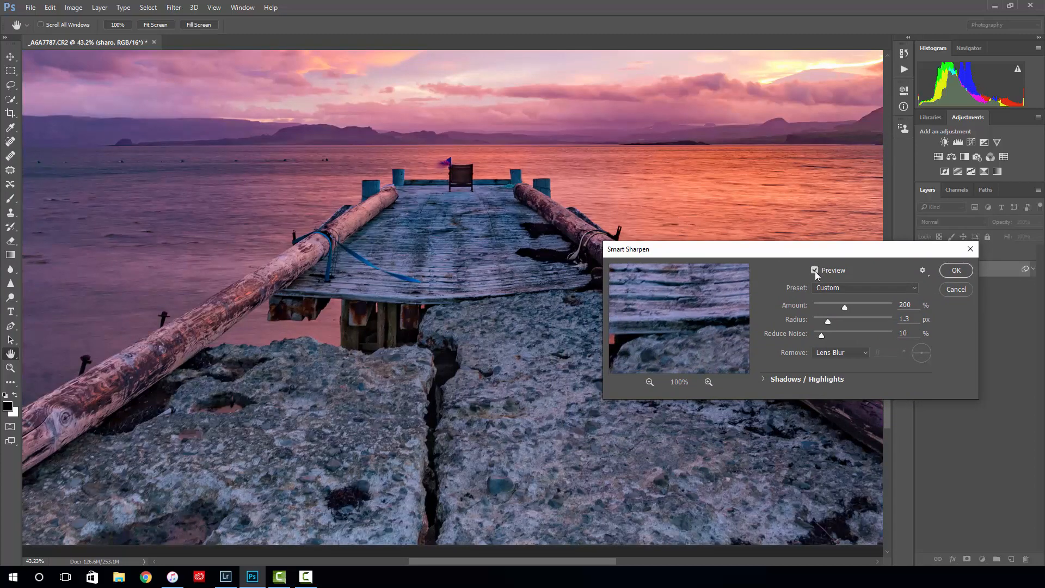
{"action": "left_click_drag", "start_coordinate": [680, 308], "coordinate": [706, 326]}
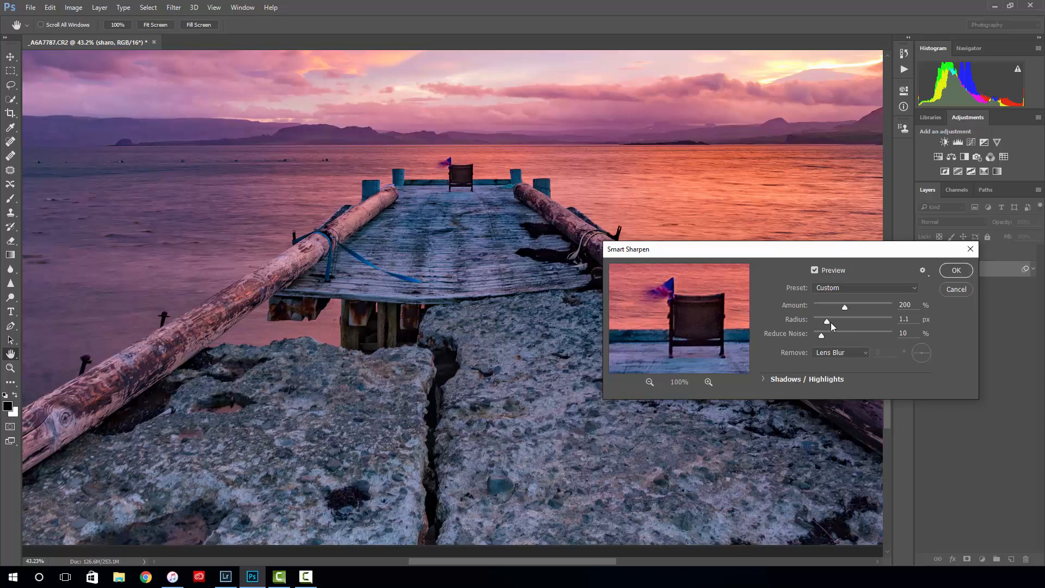
- Try a much stronger sharpening radius of 9.4 px, then reduce it to 1.6 px
{"action": "left_click_drag", "start_coordinate": [831, 322], "coordinate": [841, 321]}
{"action": "left_click_drag", "start_coordinate": [841, 321], "coordinate": [854, 321]}
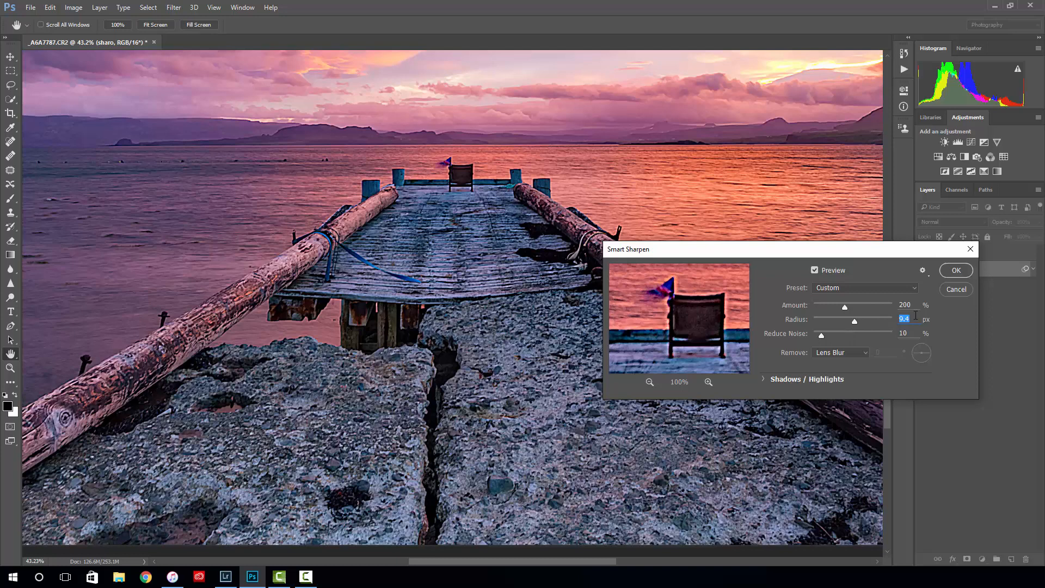
{"action": "left_click_drag", "start_coordinate": [853, 321], "coordinate": [829, 319]}
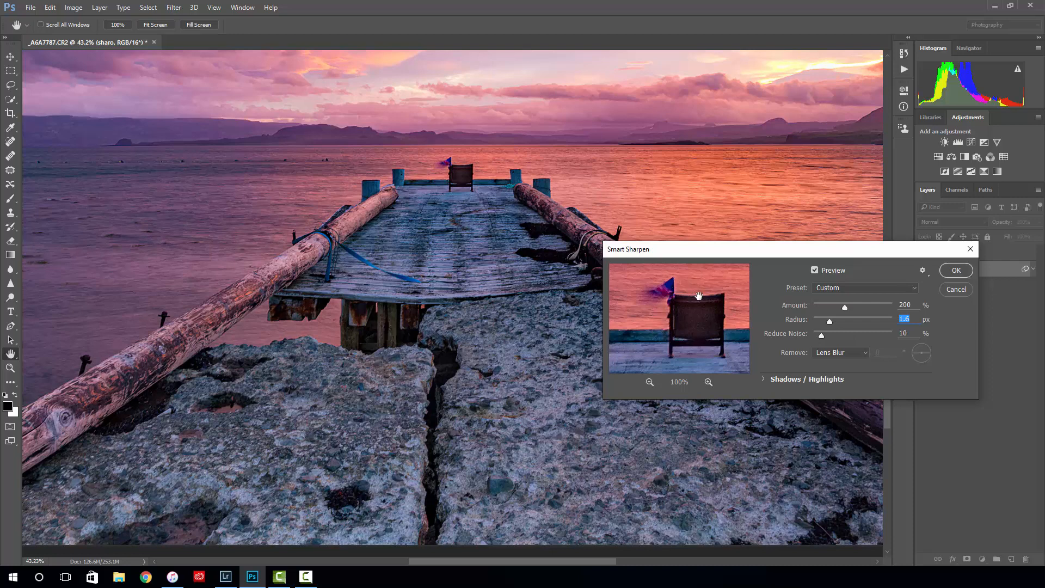
- Set the sharpening radius to 1.8 px and noise reduction to 20%, and compare the image with the preview off and on
{"action": "left_click", "coordinate": [913, 318]}
{"action": "left_click_drag", "start_coordinate": [912, 318], "coordinate": [891, 316]}
{"action": "type", "text": "1.8"}
{"action": "key", "text": "Tab"}
{"action": "type", "text": "20"}
{"action": "left_click", "coordinate": [814, 271]}
{"action": "left_click", "coordinate": [815, 271]}
- Set the Smart Sharpen radius to 2 px, check the planks and stone up close, and apply the filter
{"action": "scroll", "coordinate": [449, 353], "scroll_direction": "up", "scroll_amount": 5}
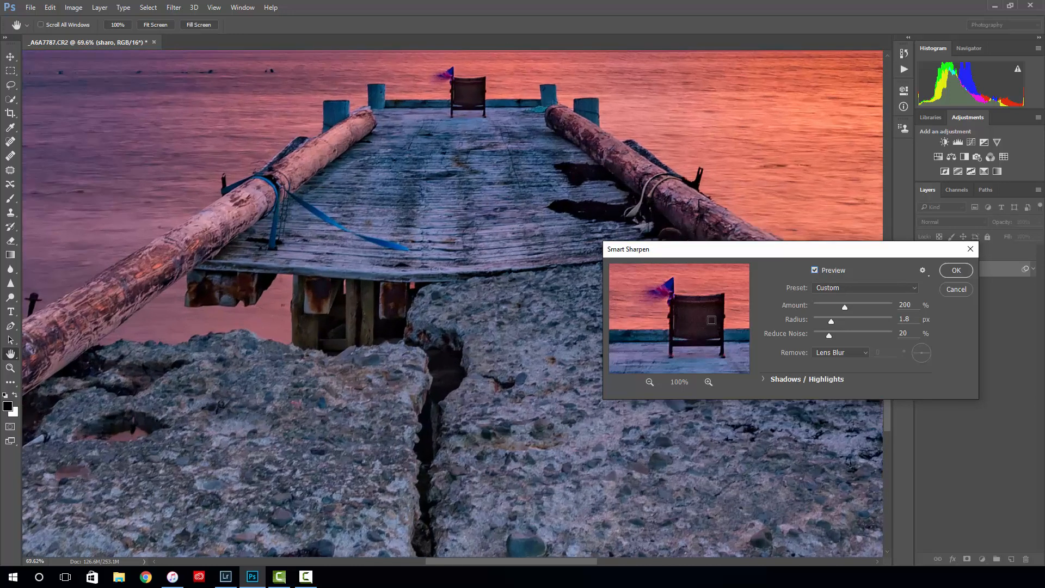
{"action": "scroll", "coordinate": [448, 354], "scroll_direction": "up", "scroll_amount": 2}
{"action": "scroll", "coordinate": [517, 274], "scroll_direction": "down", "scroll_amount": 1}
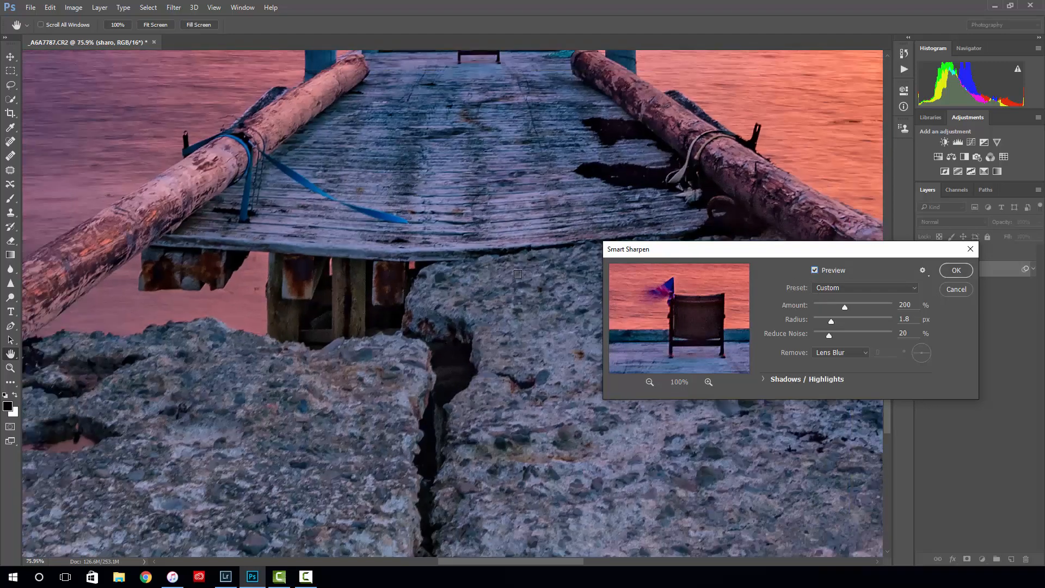
{"action": "scroll", "coordinate": [517, 274], "scroll_direction": "down", "scroll_amount": 1}
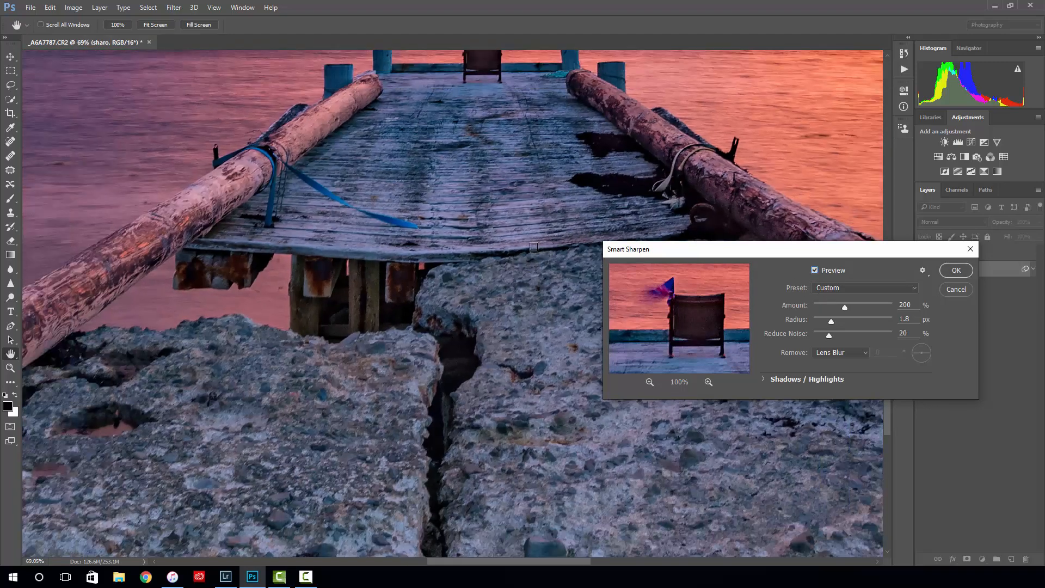
{"action": "key", "text": "p"}
{"action": "double_click", "coordinate": [912, 315]}
{"action": "left_click_drag", "start_coordinate": [720, 310], "coordinate": [699, 280]}
{"action": "left_click_drag", "start_coordinate": [692, 327], "coordinate": [695, 280]}
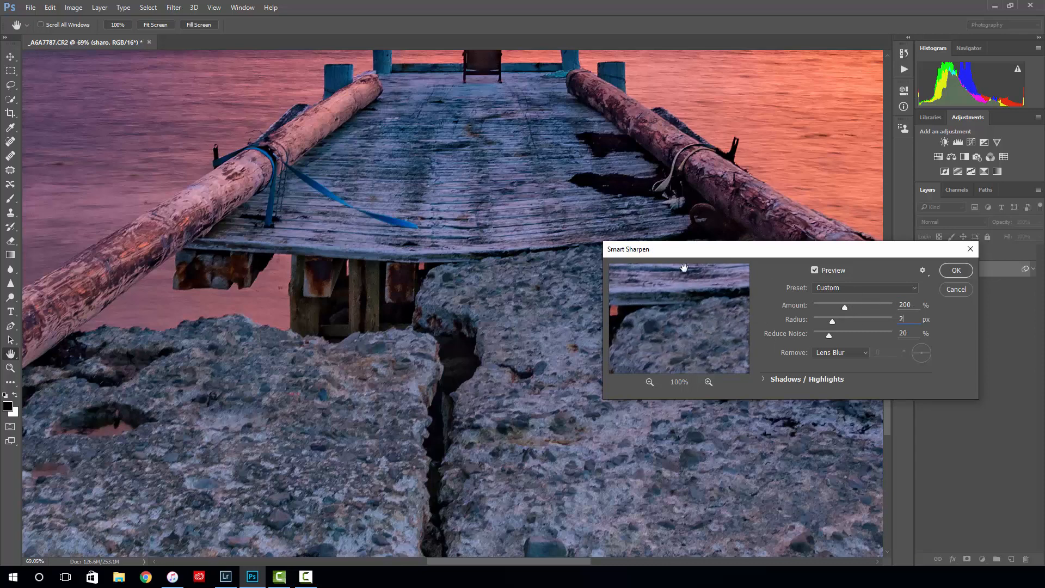
{"action": "left_click", "coordinate": [959, 275]}
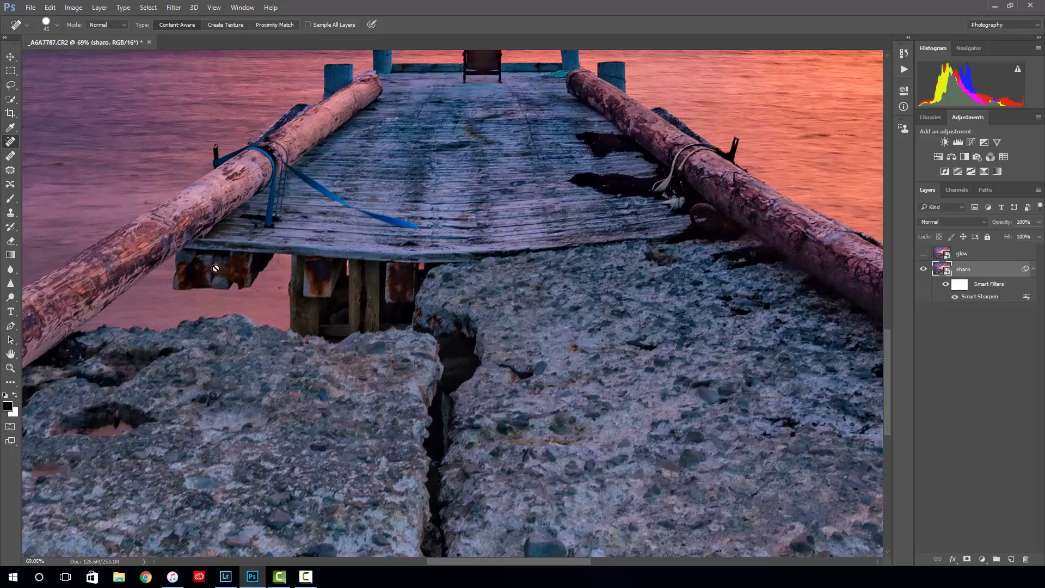
- Reopen the Smart Sharpen smart filter's settings to review them and close them without changes
{"action": "scroll", "coordinate": [436, 223], "scroll_direction": "down", "scroll_amount": 2}
{"action": "scroll", "coordinate": [436, 223], "scroll_direction": "down", "scroll_amount": 1}
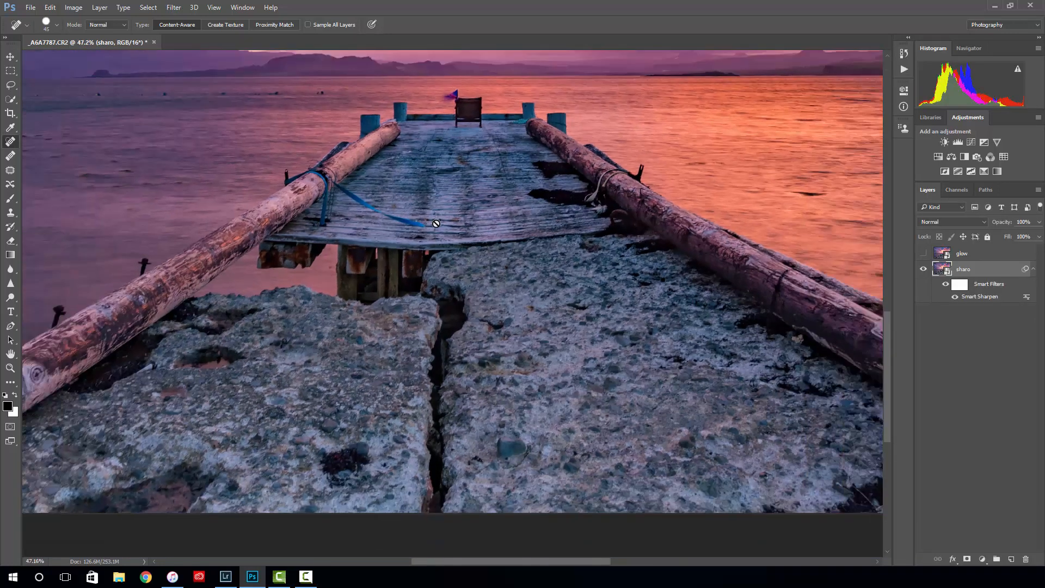
{"action": "scroll", "coordinate": [436, 224], "scroll_direction": "down", "scroll_amount": 2}
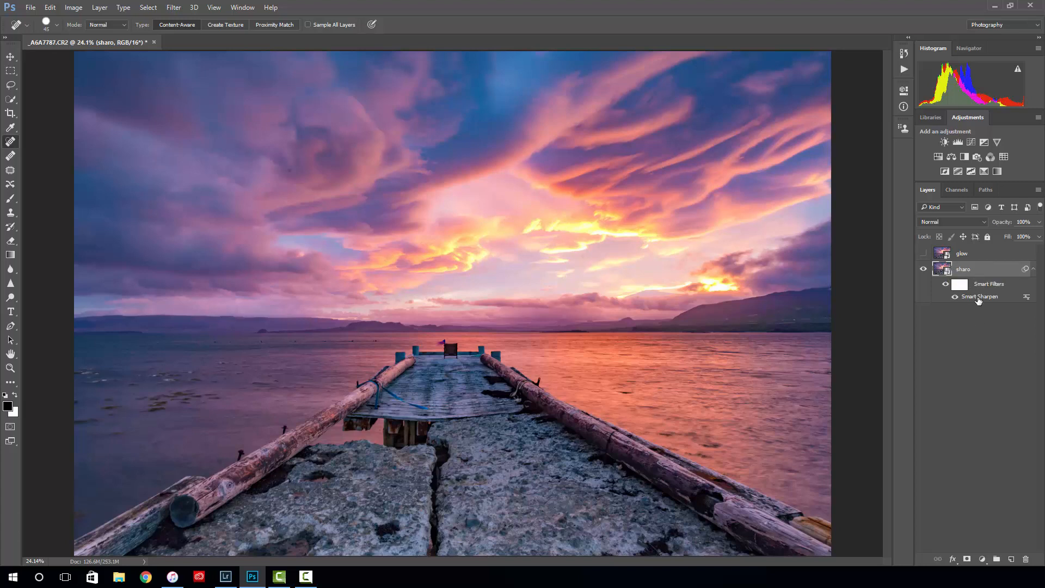
{"action": "left_click", "coordinate": [177, 7]}
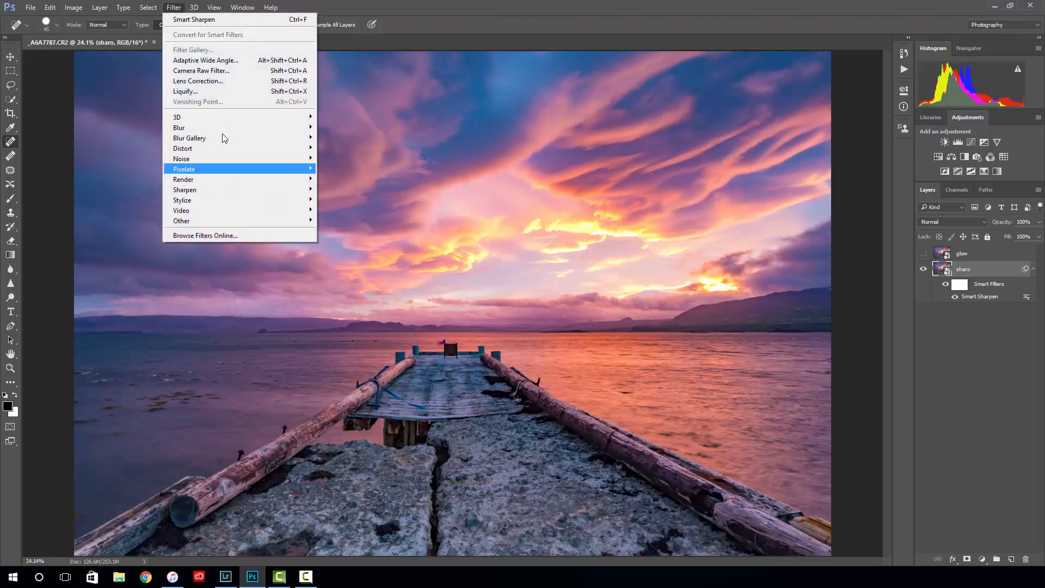
{"action": "left_click", "coordinate": [973, 341]}
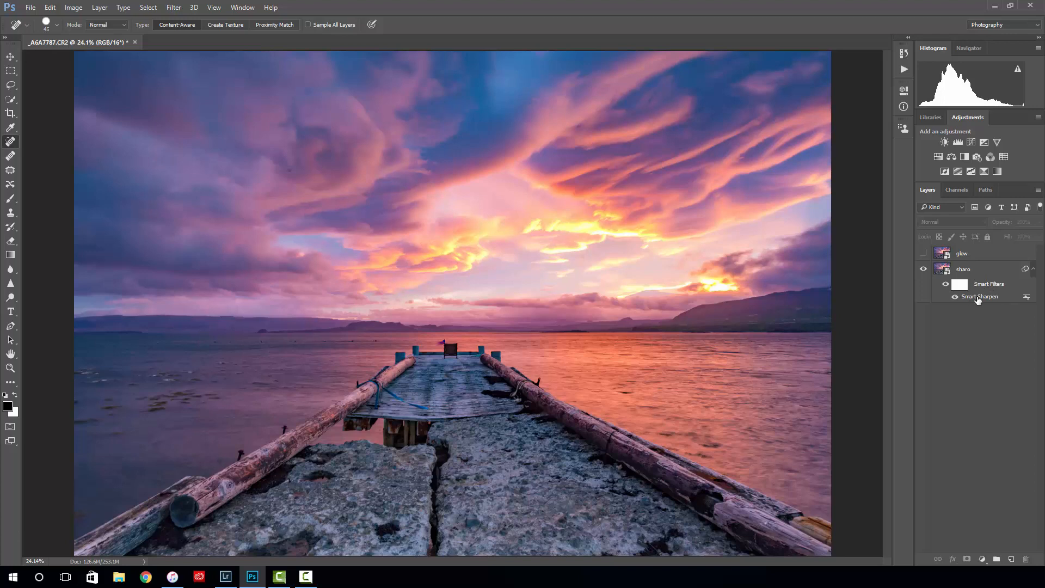
{"action": "left_click", "coordinate": [977, 299]}
{"action": "double_click", "coordinate": [977, 300]}
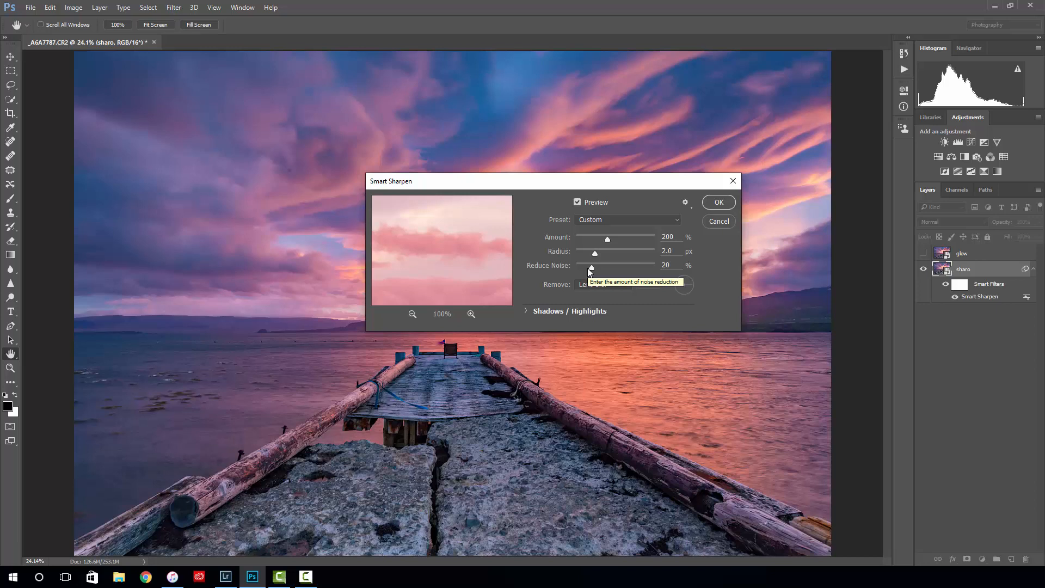
{"action": "left_click", "coordinate": [734, 183]}
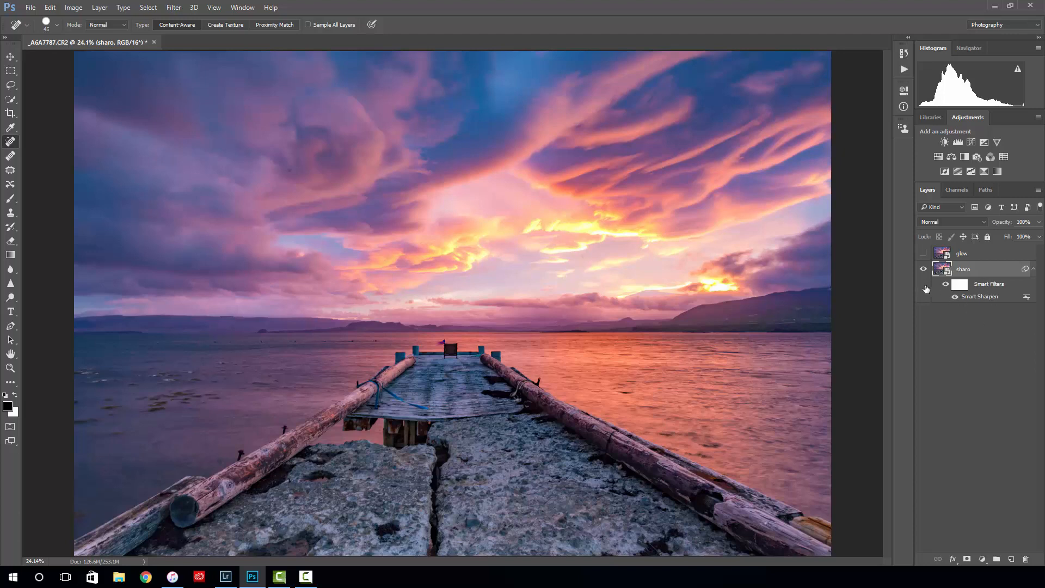
- Show the glow layer and make it active, and compare the pier's detail with that layer hidden and shown
{"action": "left_click", "coordinate": [924, 253]}
{"action": "left_click", "coordinate": [974, 260]}
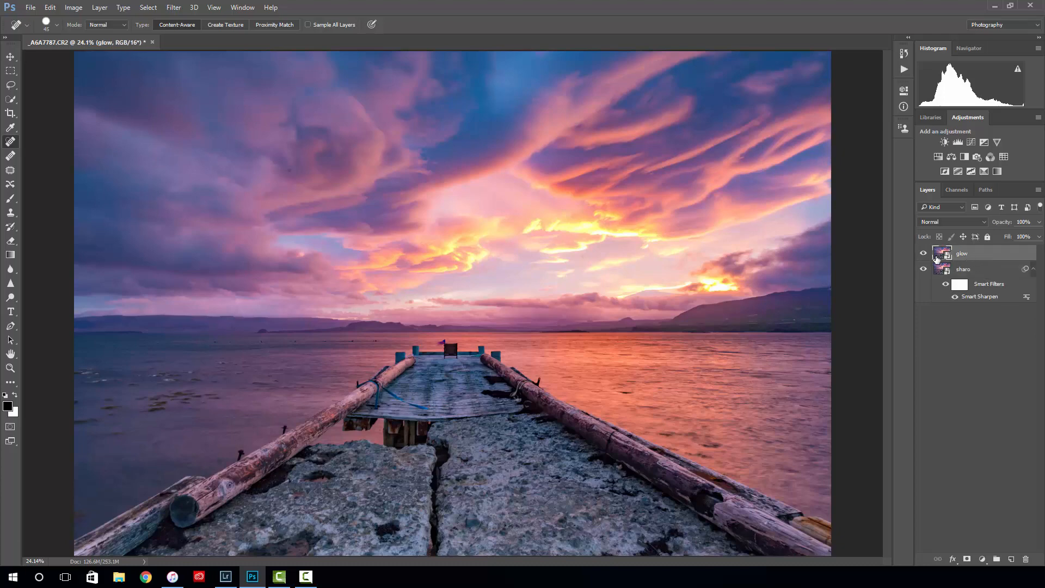
{"action": "scroll", "coordinate": [471, 437], "scroll_direction": "up", "scroll_amount": 10}
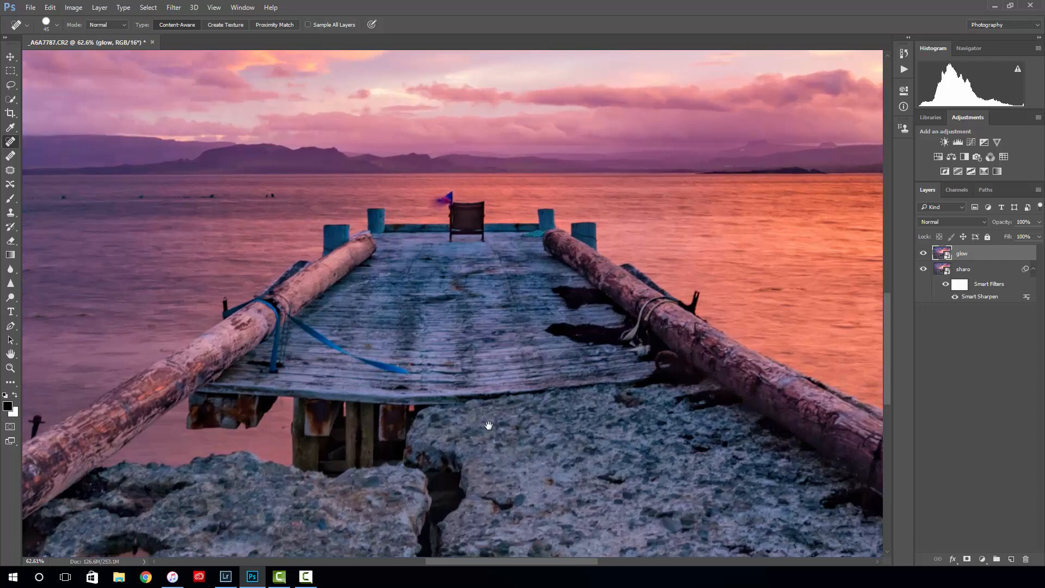
{"action": "left_click_drag", "start_coordinate": [501, 422], "coordinate": [478, 314]}
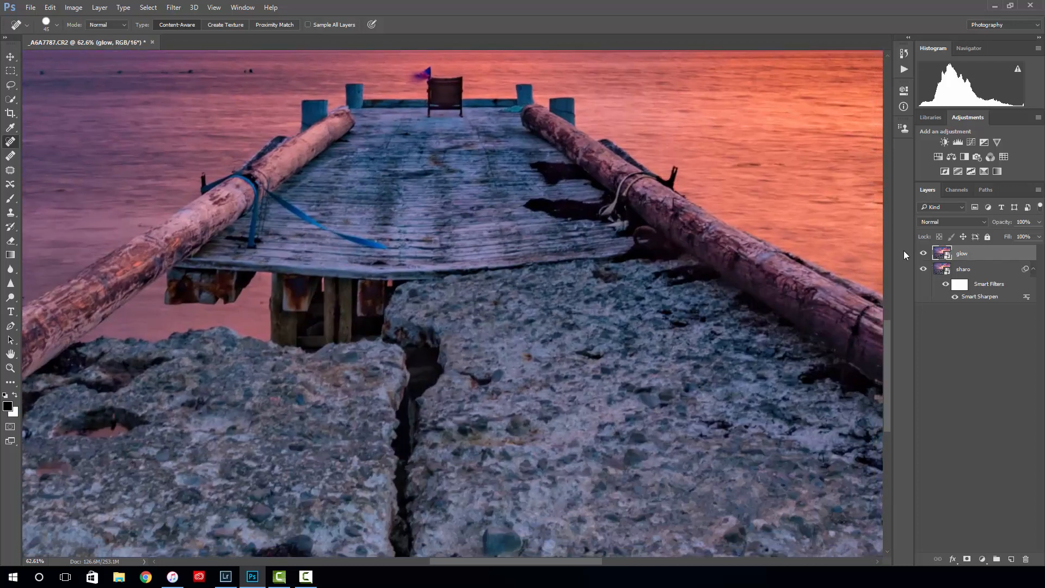
{"action": "left_click", "coordinate": [924, 254]}
{"action": "left_click", "coordinate": [923, 254]}
{"action": "left_click", "coordinate": [923, 254]}
- Compare the sharpened and unsharpened pier planks at close range by toggling the glow layer, leaving it shown
{"action": "scroll", "coordinate": [460, 244], "scroll_direction": "up", "scroll_amount": 5}
{"action": "left_click_drag", "start_coordinate": [461, 244], "coordinate": [495, 346]}
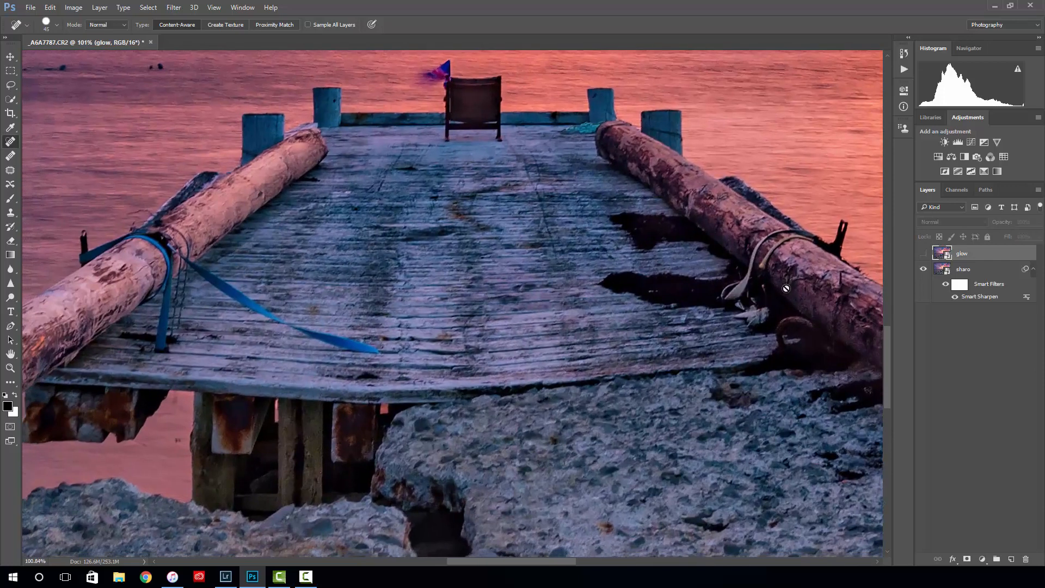
{"action": "left_click", "coordinate": [923, 254]}
{"action": "left_click", "coordinate": [924, 254]}
{"action": "left_click", "coordinate": [924, 254]}
{"action": "left_click", "coordinate": [924, 254]}
{"action": "left_click", "coordinate": [923, 254]}
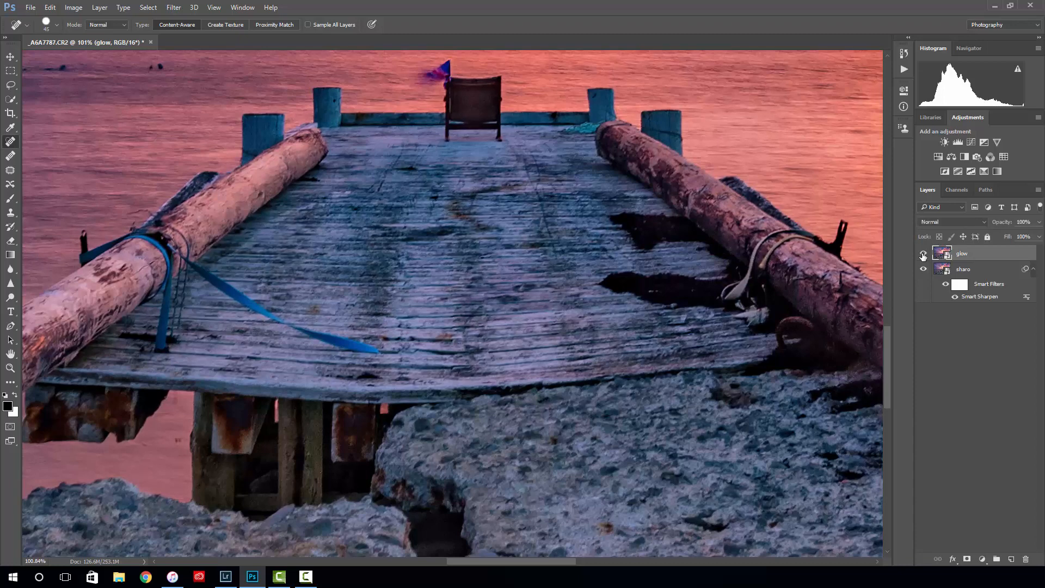
{"action": "left_click", "coordinate": [923, 254]}
{"action": "left_click", "coordinate": [923, 254]}
{"action": "left_click", "coordinate": [923, 255]}
{"action": "scroll", "coordinate": [574, 298], "scroll_direction": "down", "scroll_amount": 2}
{"action": "scroll", "coordinate": [574, 298], "scroll_direction": "down", "scroll_amount": 5}
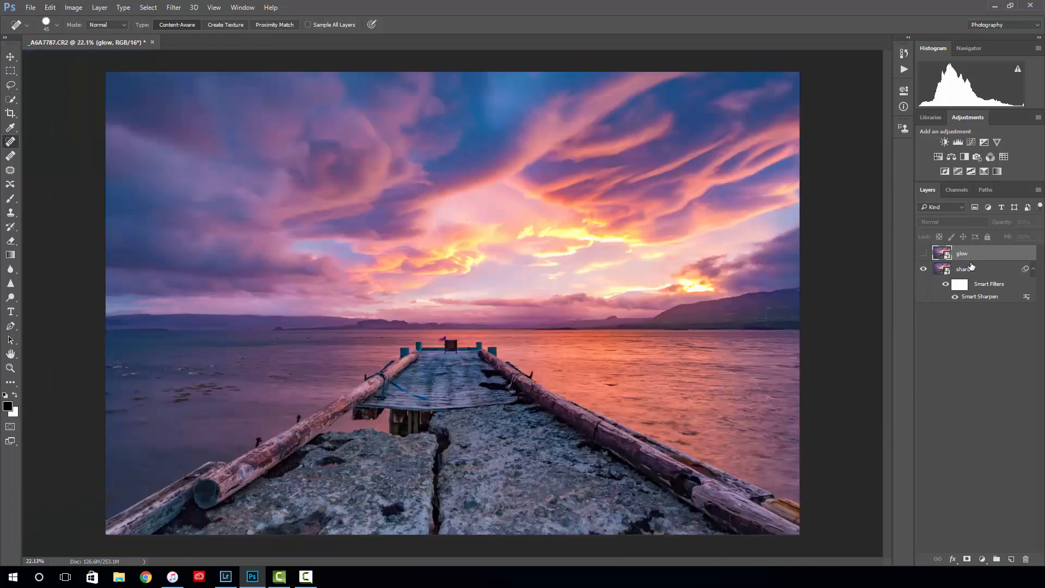
{"action": "left_click", "coordinate": [924, 253]}
- Apply a Gaussian Blur with a 30-pixel radius to the glow layer
{"action": "left_click", "coordinate": [176, 8]}
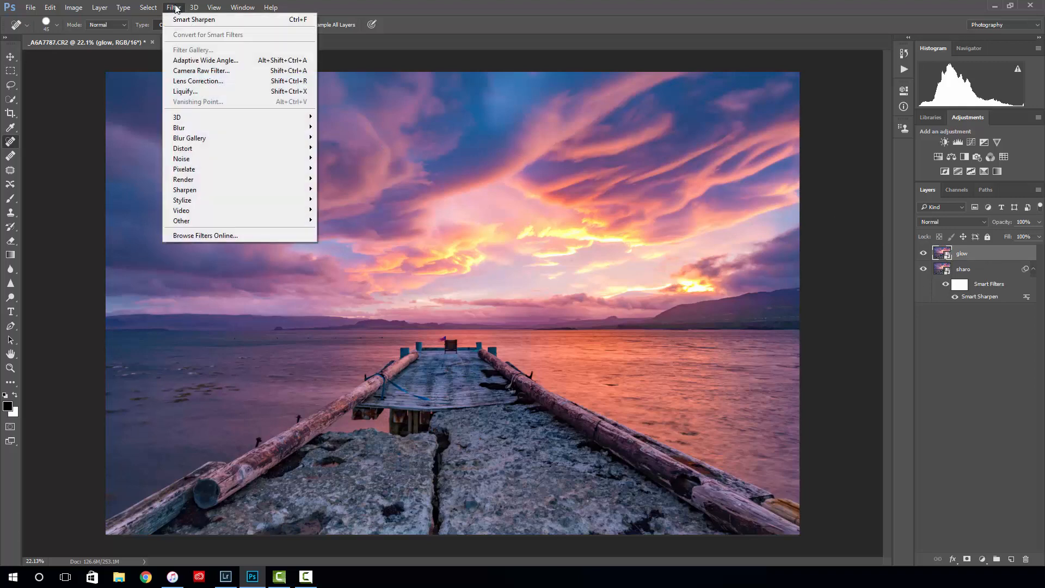
{"action": "mouse_move", "coordinate": [227, 129]}
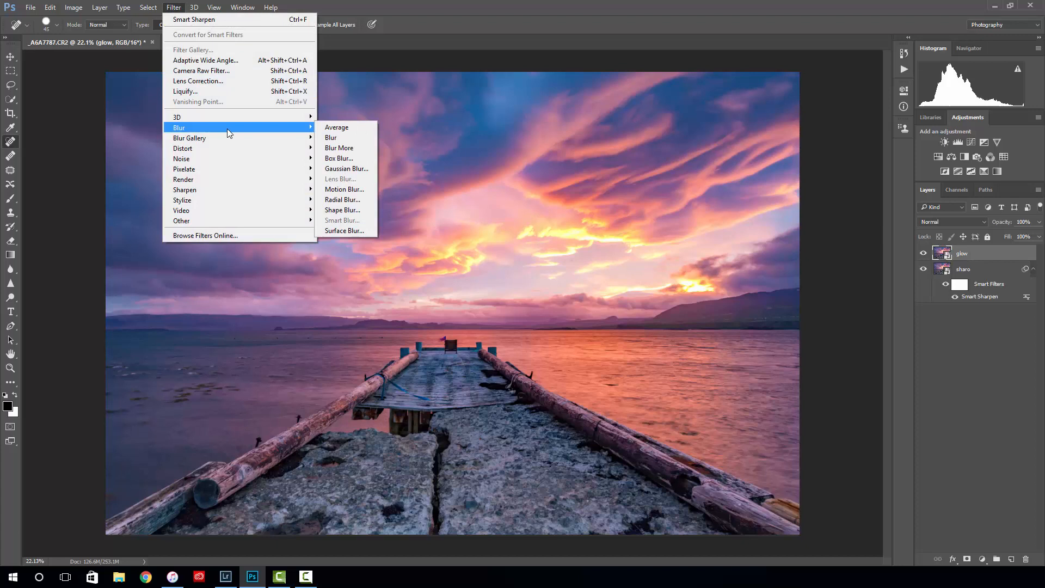
{"action": "left_click", "coordinate": [343, 168]}
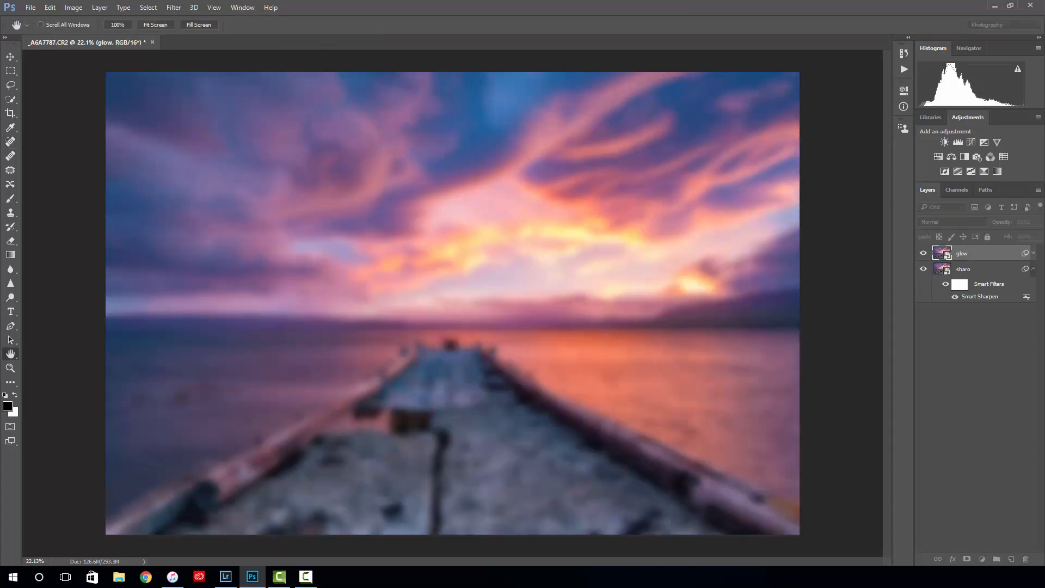
{"action": "left_click_drag", "start_coordinate": [702, 164], "coordinate": [888, 113]}
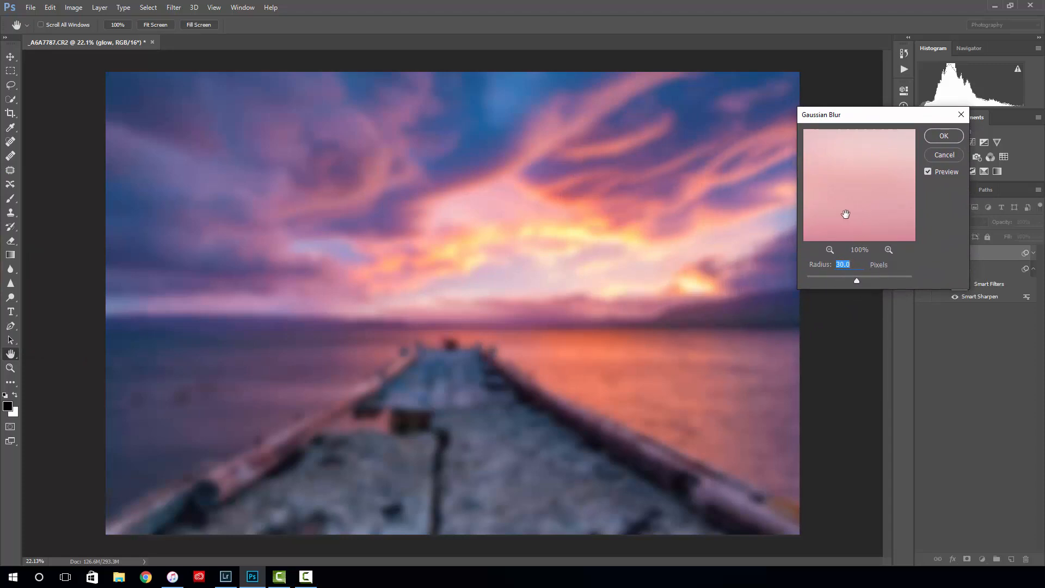
{"action": "left_click_drag", "start_coordinate": [881, 116], "coordinate": [789, 120]}
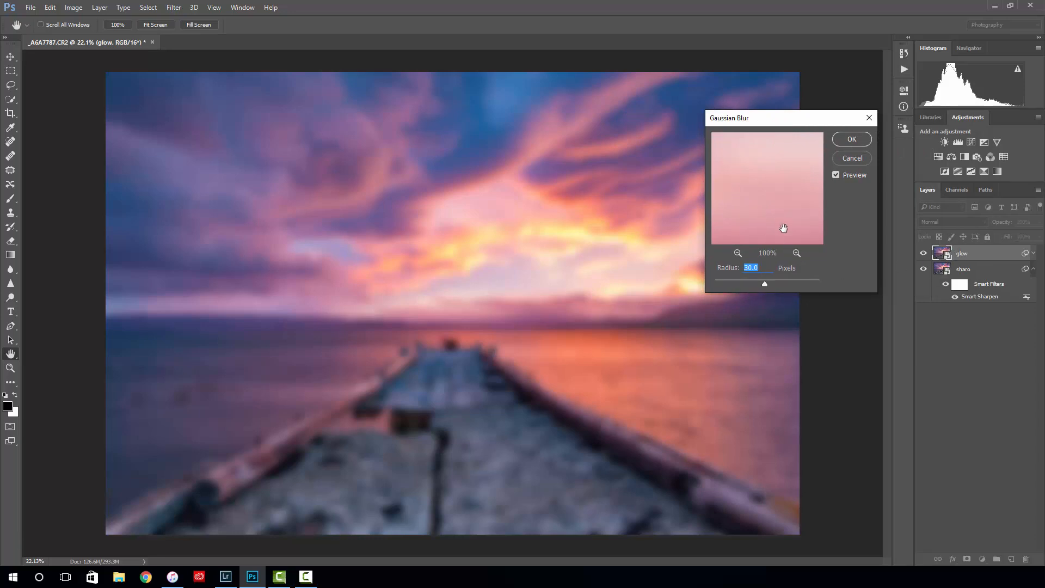
{"action": "left_click", "coordinate": [851, 139]}
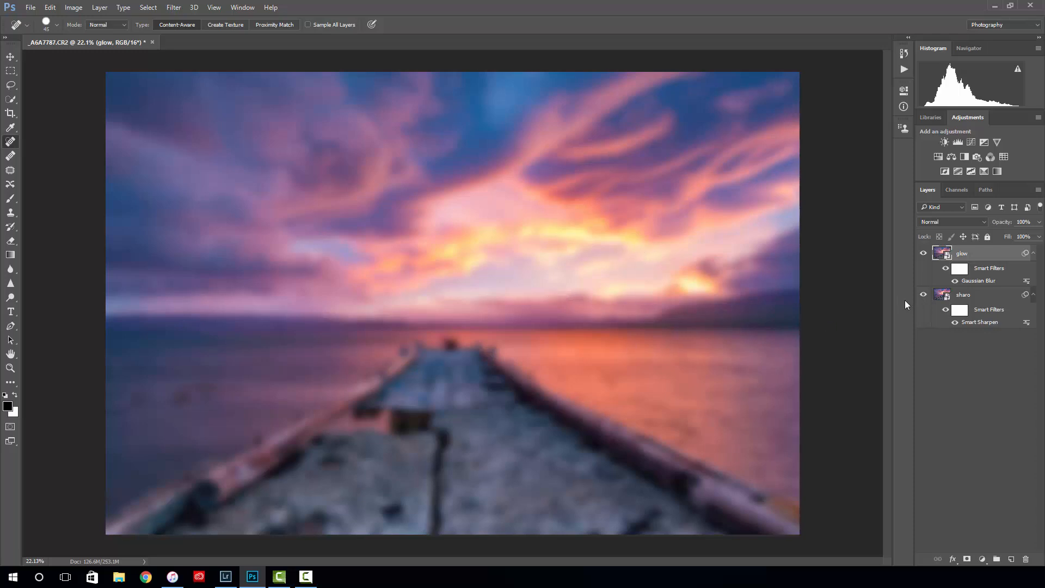
- Compare the photo with and without the blurred glow layer, leave that layer hidden and make the sharpening layer active
{"action": "left_click", "coordinate": [922, 254]}
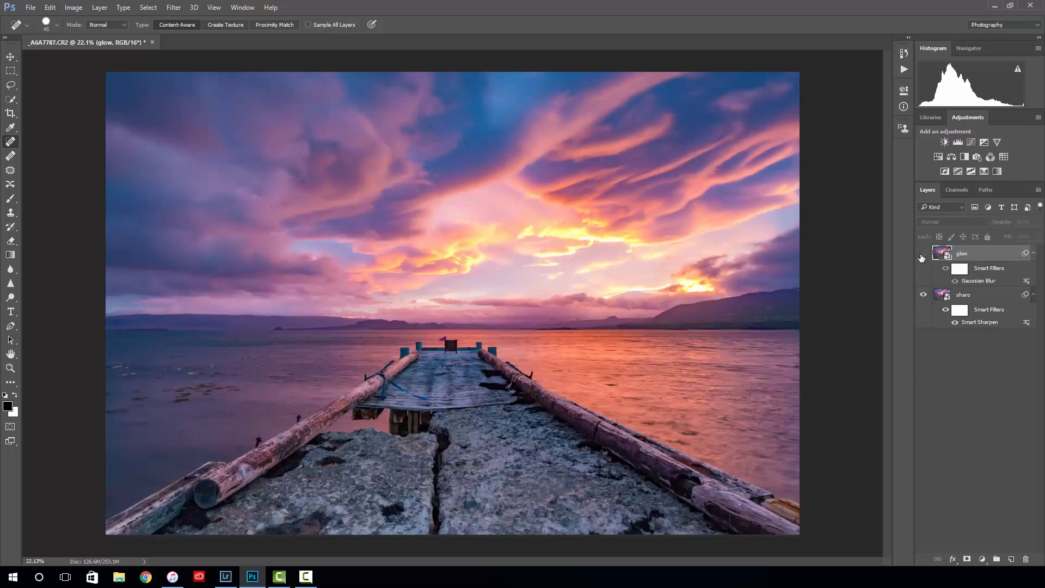
{"action": "left_click", "coordinate": [922, 253]}
{"action": "left_click", "coordinate": [922, 253]}
{"action": "left_click", "coordinate": [983, 295]}
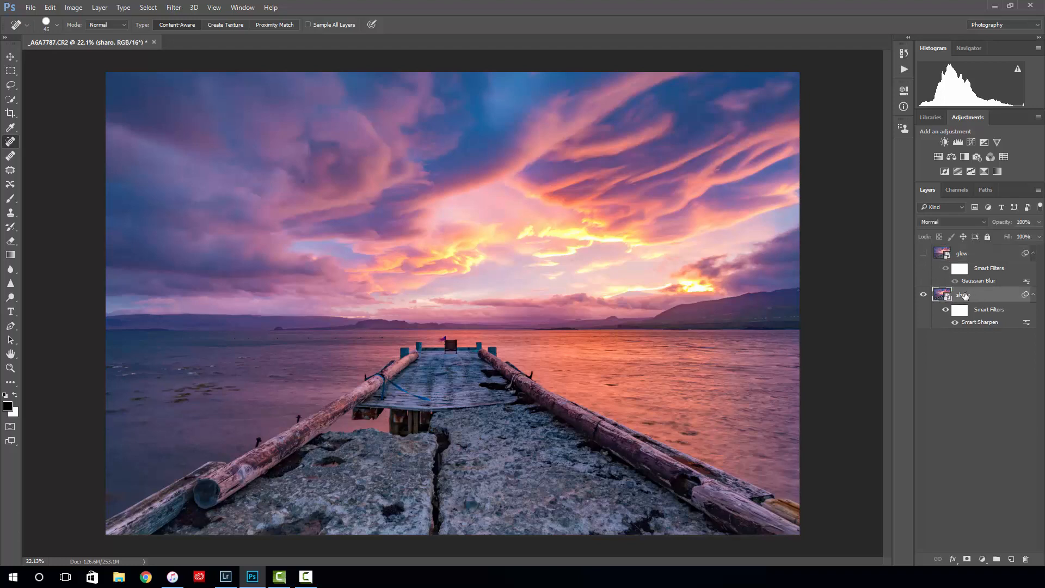
- Save a luminosity selection of the RGB composite as a new alpha channel, and display that channel alone without the selection
{"action": "left_click", "coordinate": [956, 190]}
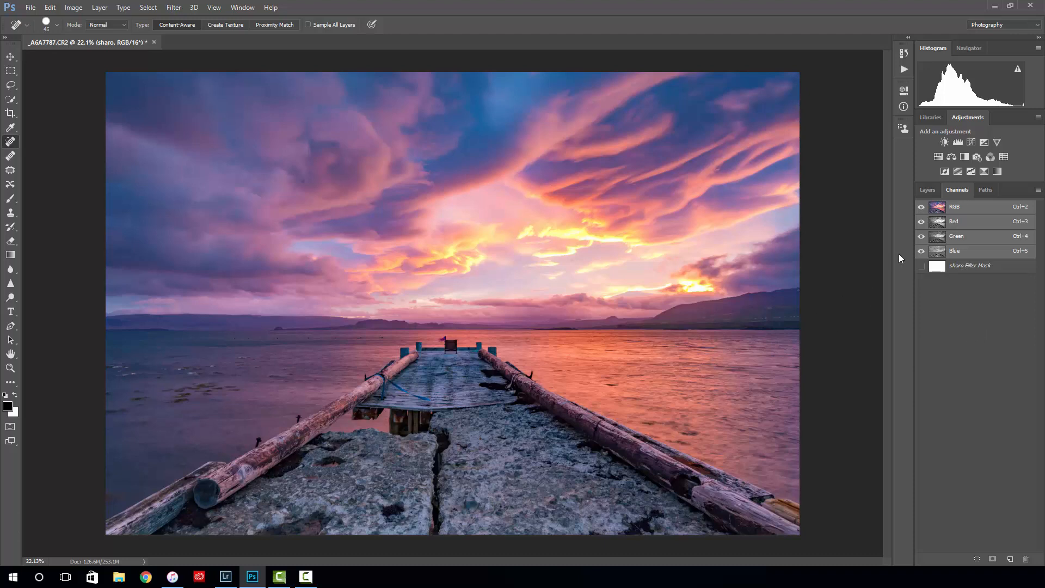
{"action": "left_click", "coordinate": [940, 210], "text": "ctrl"}
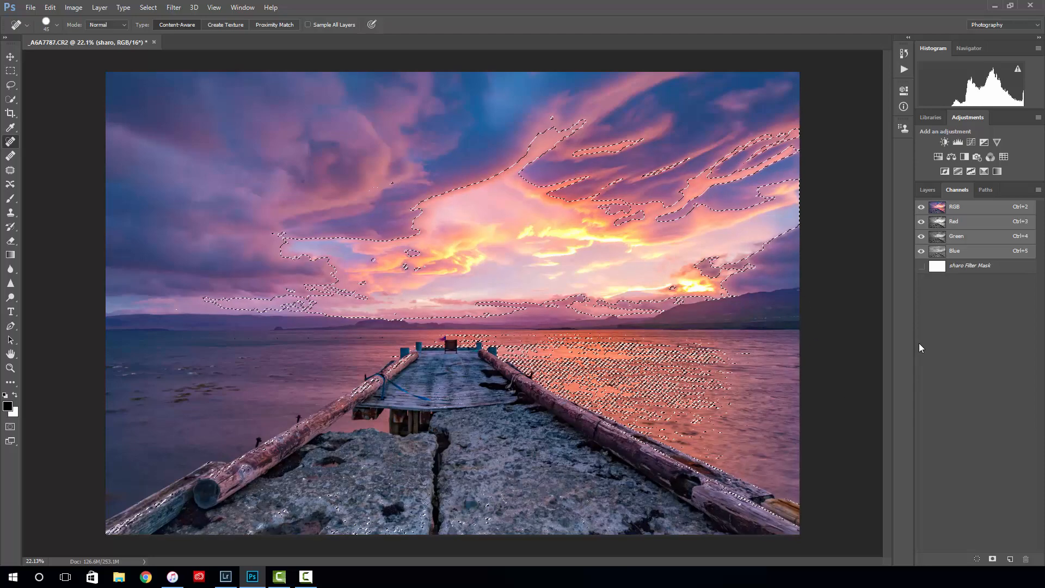
{"action": "left_click", "coordinate": [992, 559]}
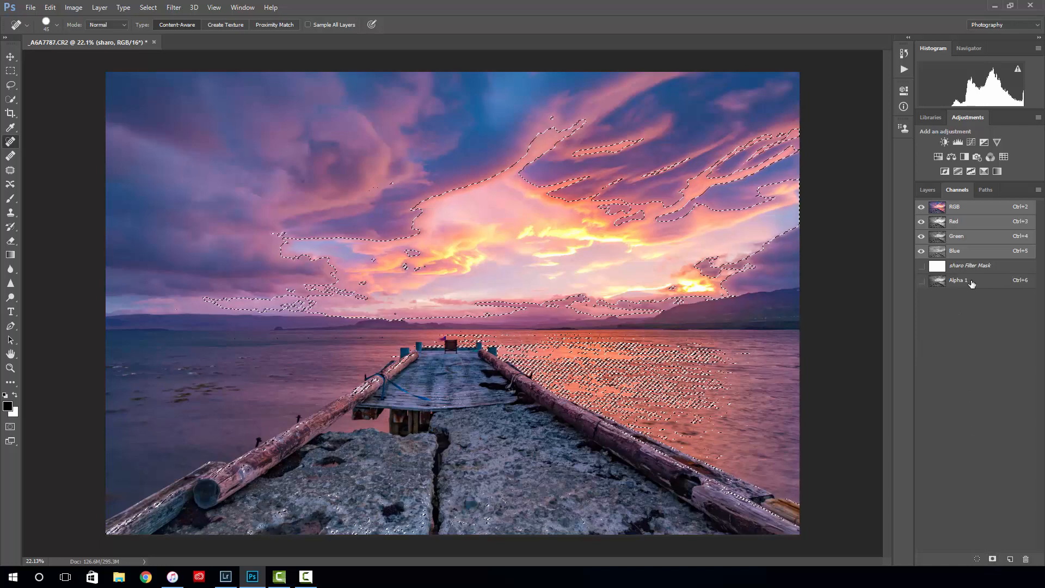
{"action": "key", "text": "ctrl+d"}
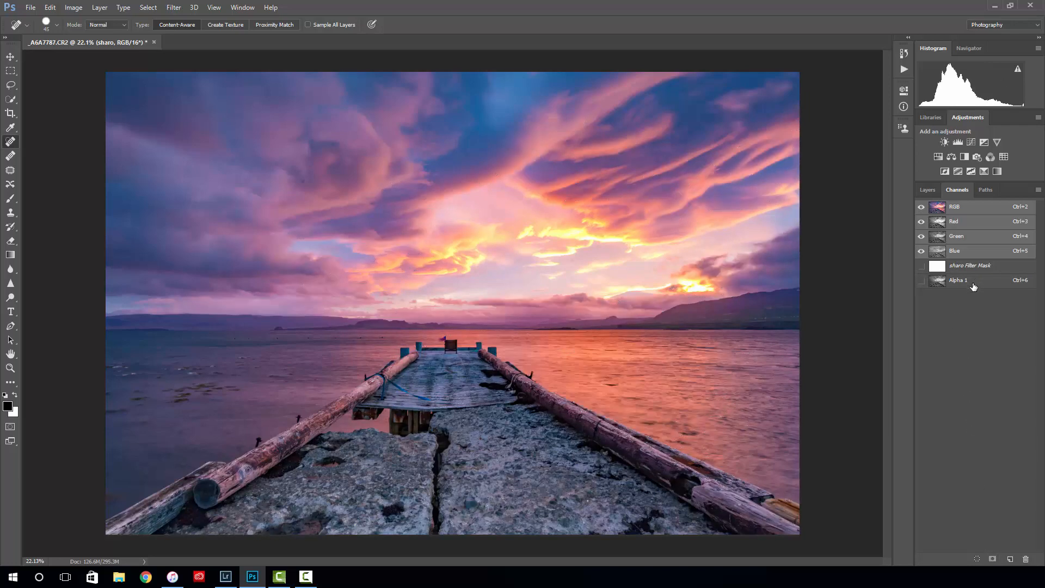
{"action": "left_click", "coordinate": [938, 284]}
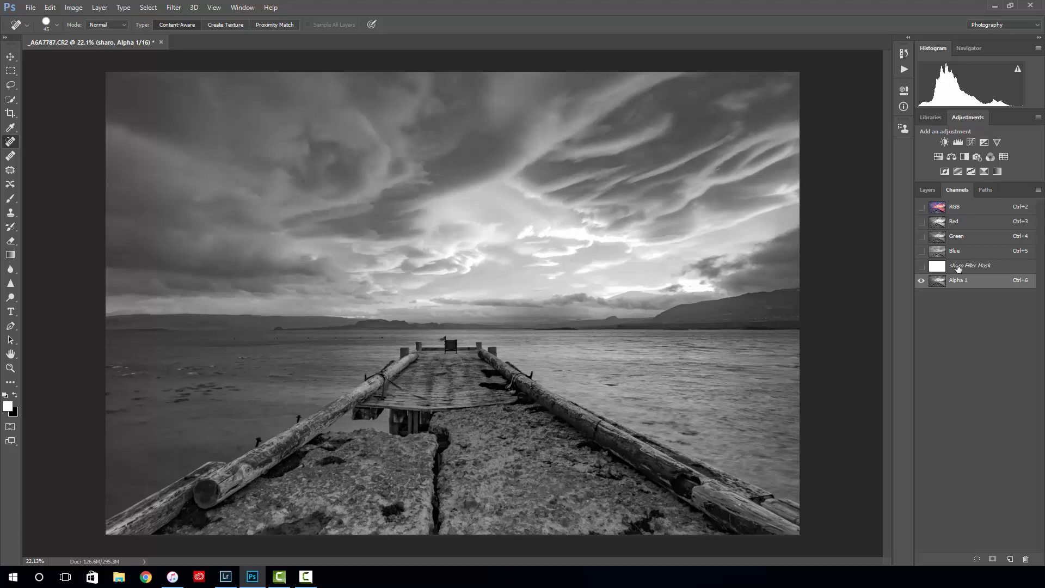
- Load the RGB composite's luminosity as a selection, show the glow layer and turn the selection into that layer's mask
{"action": "left_click", "coordinate": [942, 215]}
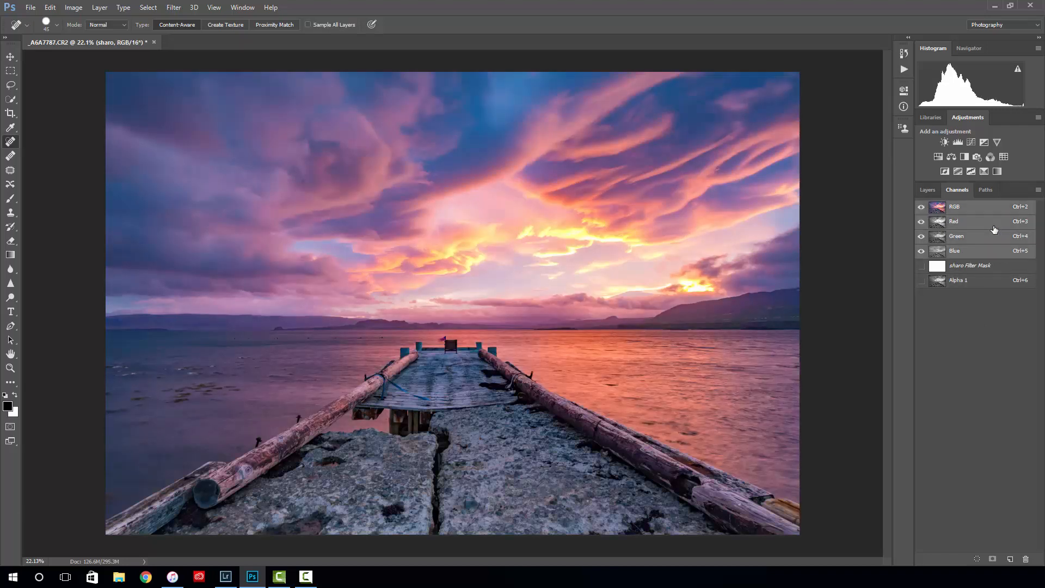
{"action": "left_click", "coordinate": [941, 212], "text": "ctrl"}
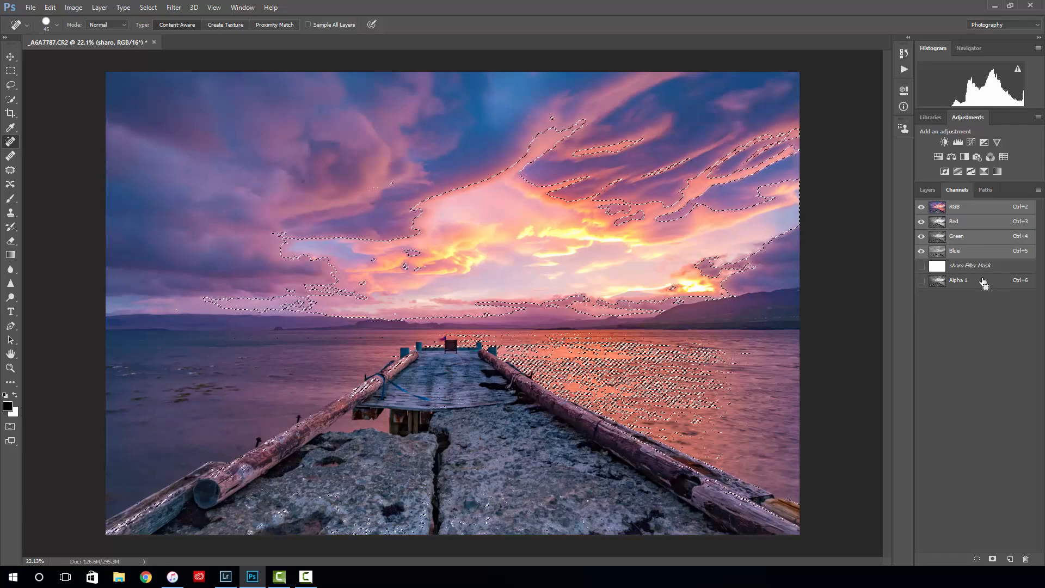
{"action": "left_click", "coordinate": [928, 190]}
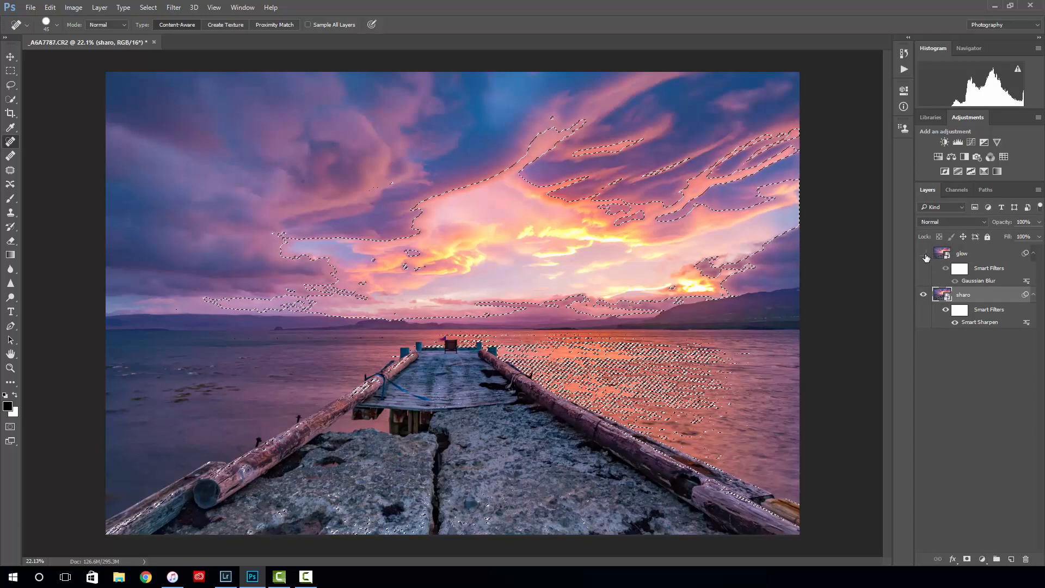
{"action": "left_click", "coordinate": [927, 255]}
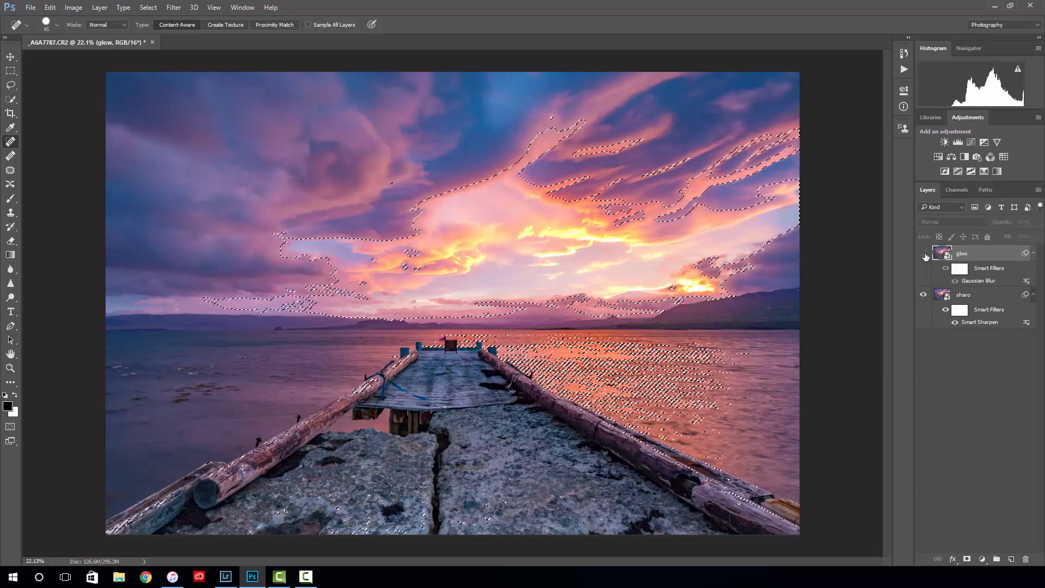
{"action": "left_click", "coordinate": [924, 254]}
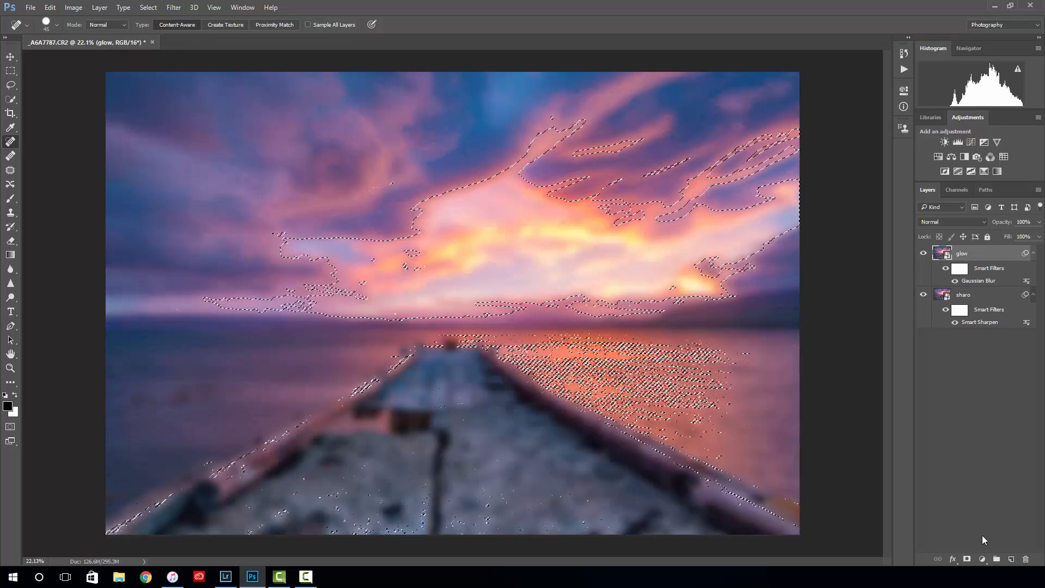
{"action": "left_click", "coordinate": [967, 558]}
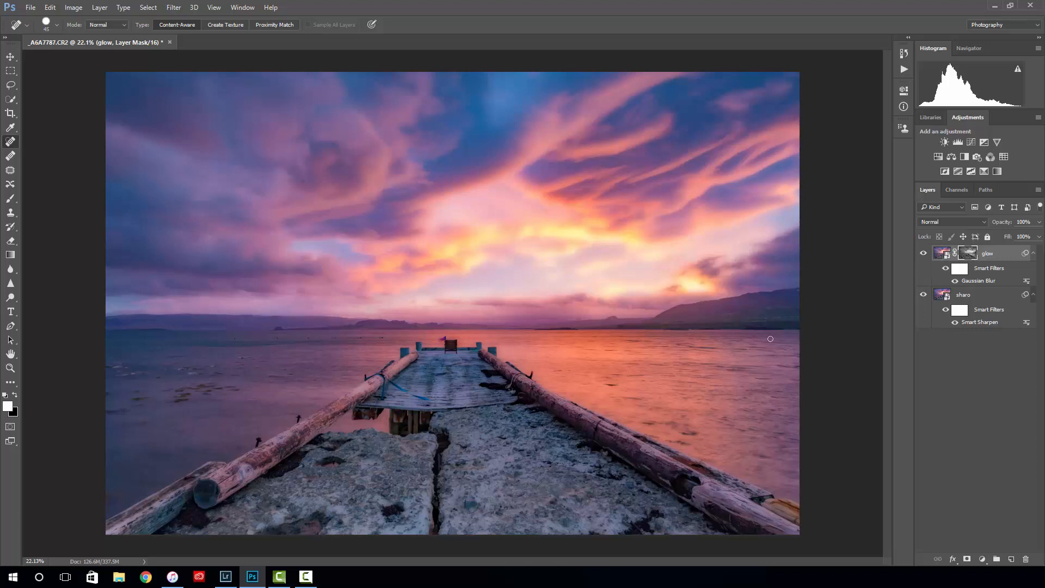
- Compare the photo with and without the masked glow layer, leaving it shown
{"action": "left_click", "coordinate": [924, 253]}
{"action": "left_click", "coordinate": [924, 253]}
{"action": "left_click", "coordinate": [925, 253]}
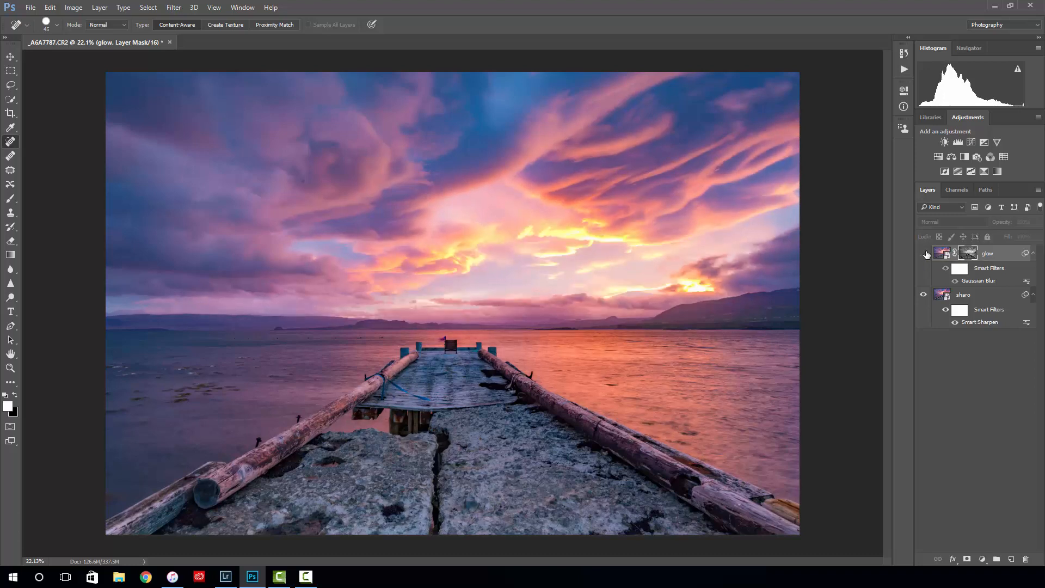
{"action": "left_click", "coordinate": [925, 253]}
{"action": "left_click", "coordinate": [925, 253]}
{"action": "left_click", "coordinate": [923, 253]}
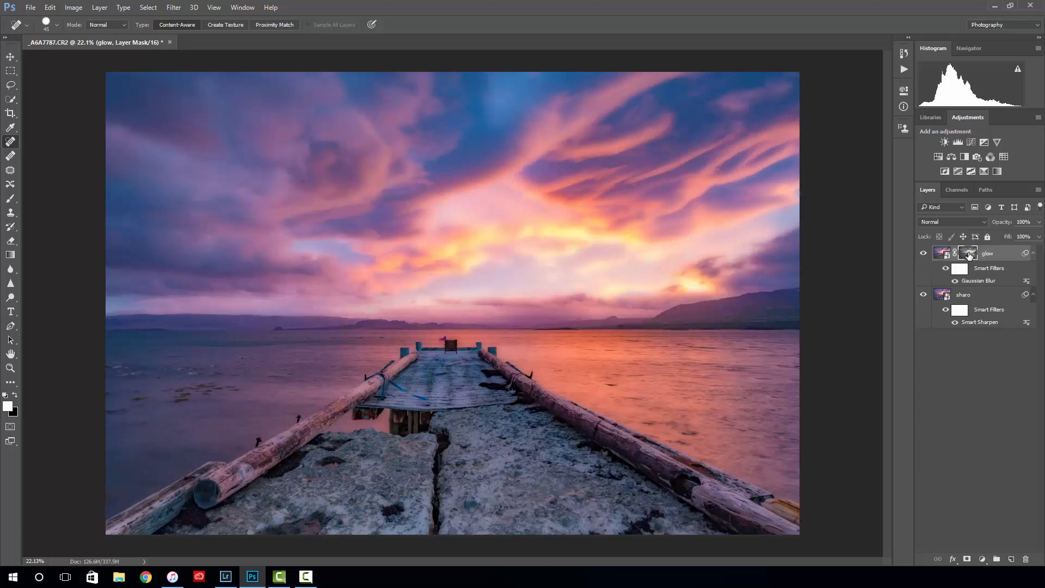
- Inspect the glow layer's luminosity mask on its own and return to the colour image
{"action": "left_click", "coordinate": [968, 255], "text": "alt"}
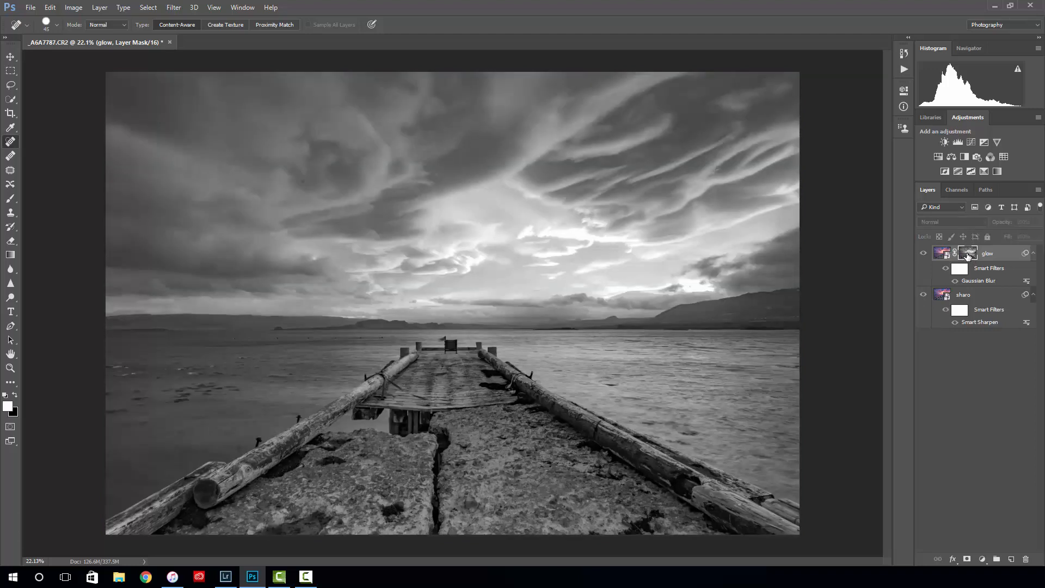
{"action": "left_click", "coordinate": [968, 255], "text": "alt"}
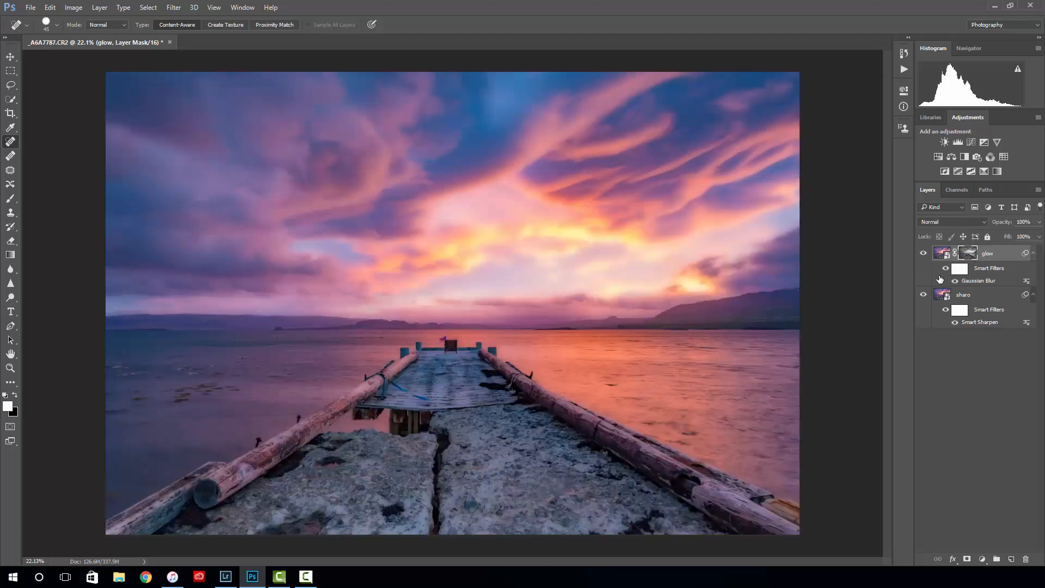
{"action": "left_click", "coordinate": [939, 256]}
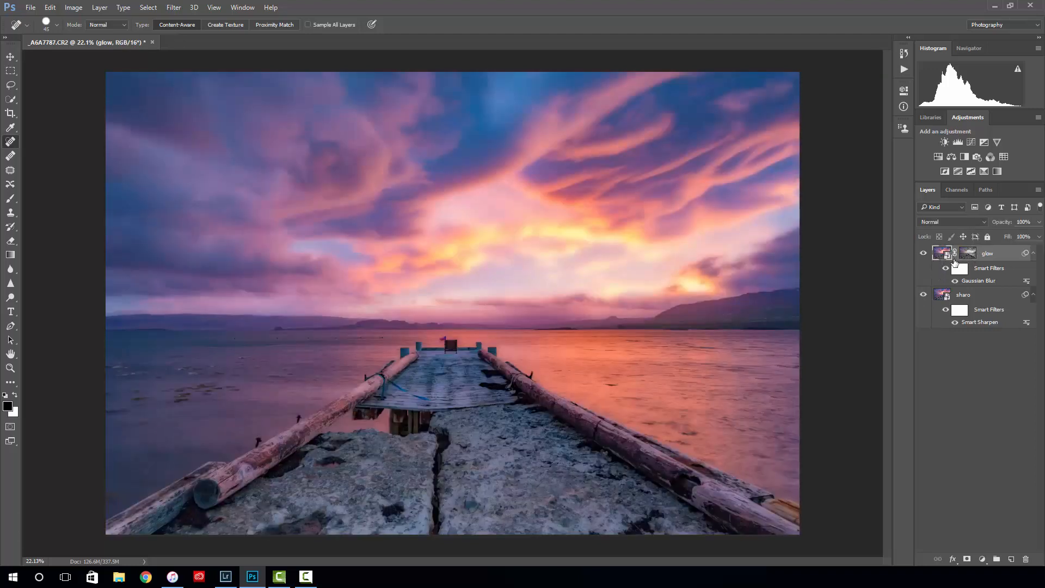
{"action": "left_click", "coordinate": [968, 255], "text": "alt"}
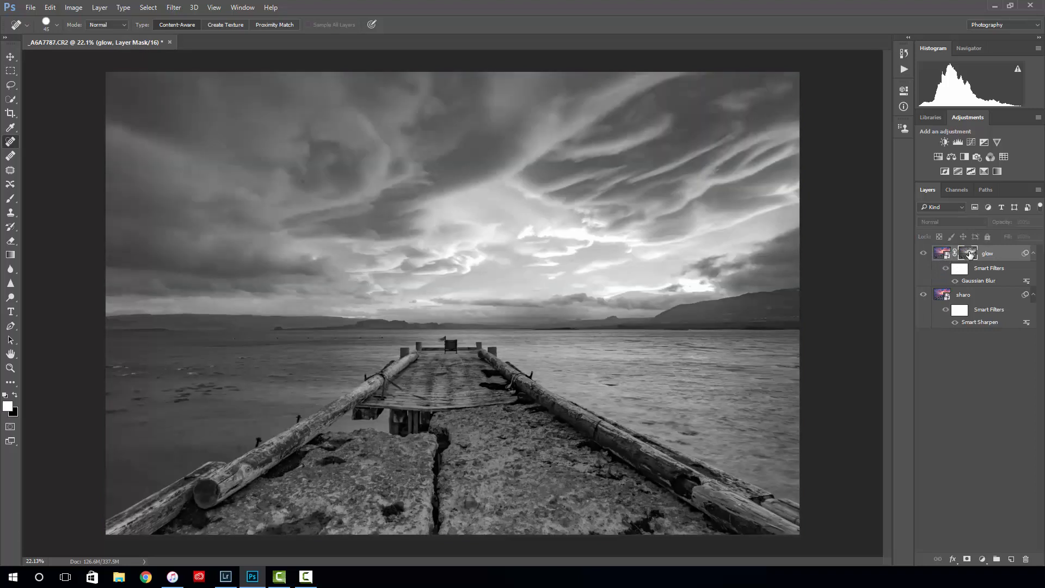
{"action": "left_click", "coordinate": [969, 255], "text": "alt"}
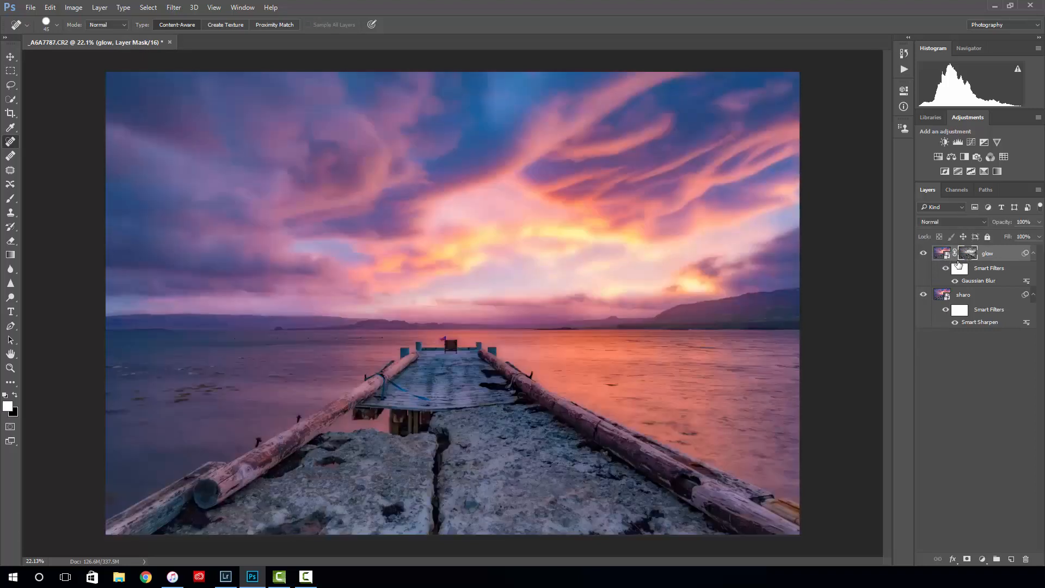
- Target the glow layer's image instead of its mask and set the layer's blend mode to Soft Light
{"action": "left_click", "coordinate": [941, 259]}
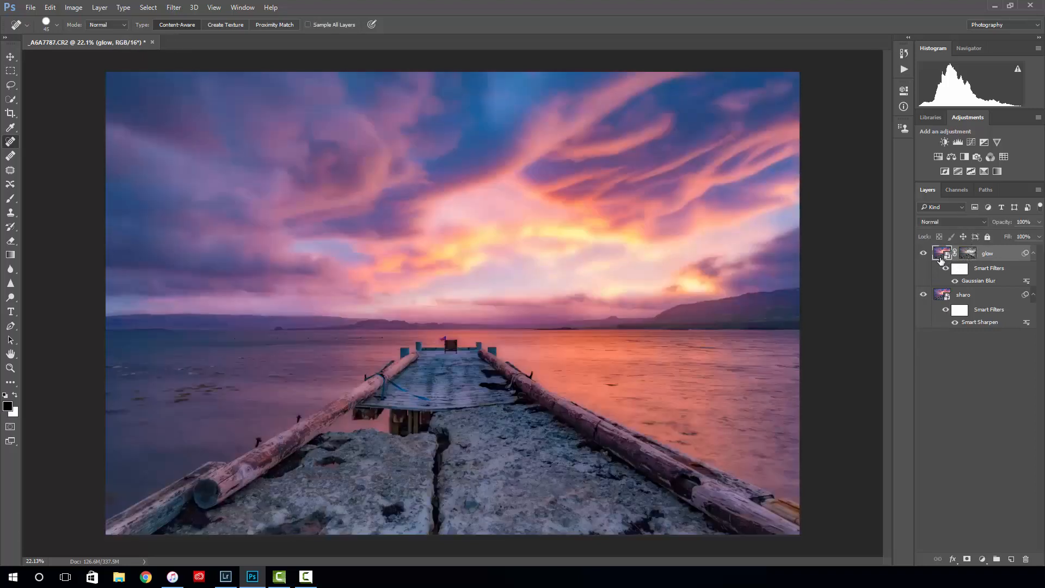
{"action": "left_click", "coordinate": [931, 221]}
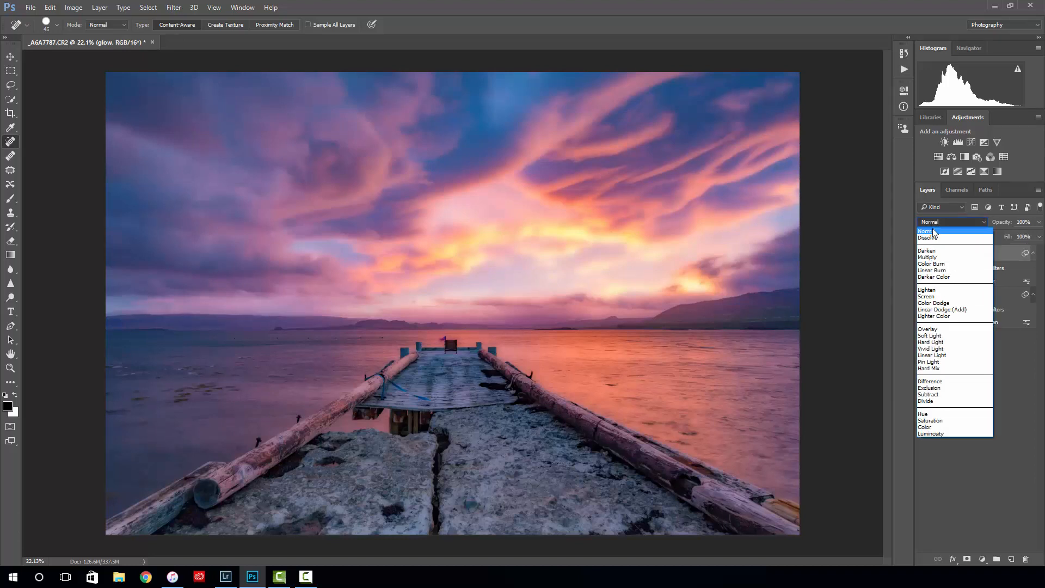
{"action": "key", "text": "Escape"}
{"action": "left_click", "coordinate": [945, 335]}
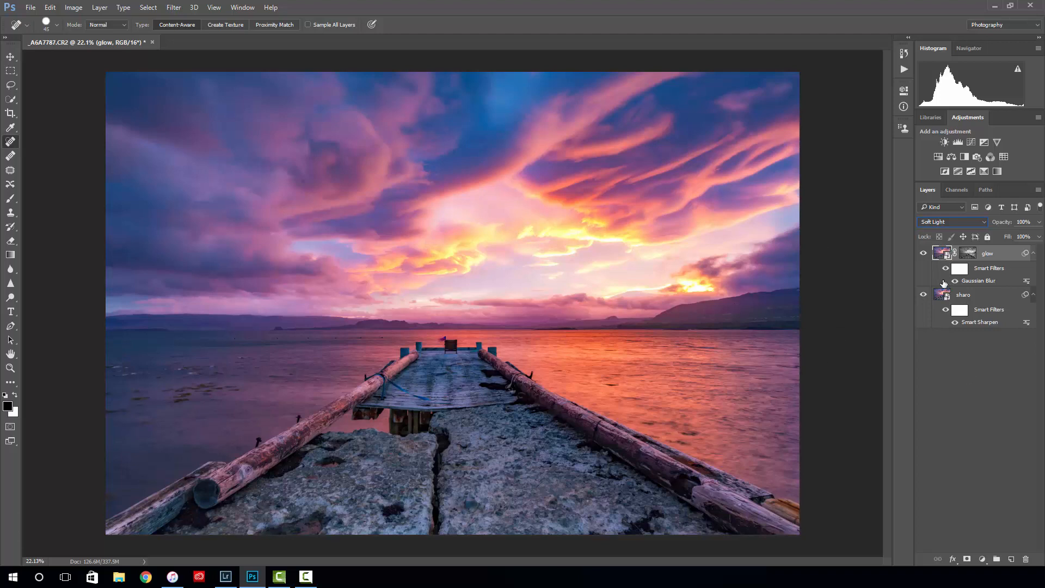
- Compare the whole photo with and without the Soft Light glow layer, leaving it shown
{"action": "left_click", "coordinate": [922, 254]}
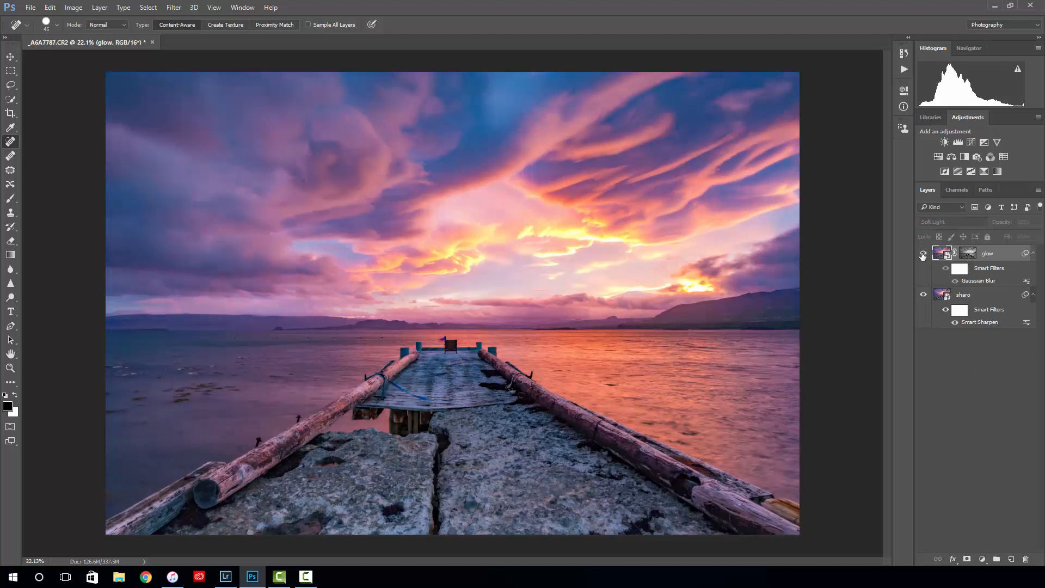
{"action": "left_click", "coordinate": [922, 254]}
{"action": "left_click", "coordinate": [922, 254]}
{"action": "left_click", "coordinate": [922, 254]}
- Examine the glow layer's effect on the bright clouds and water at close range by toggling its visibility repeatedly
{"action": "scroll", "coordinate": [436, 338], "scroll_direction": "up", "scroll_amount": 4}
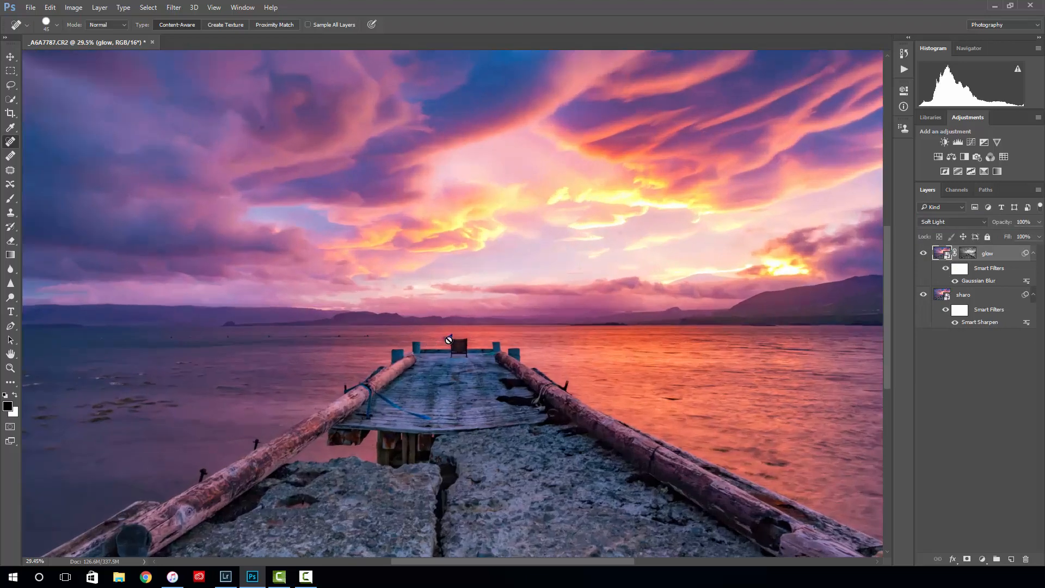
{"action": "scroll", "coordinate": [534, 318], "scroll_direction": "up", "scroll_amount": 3}
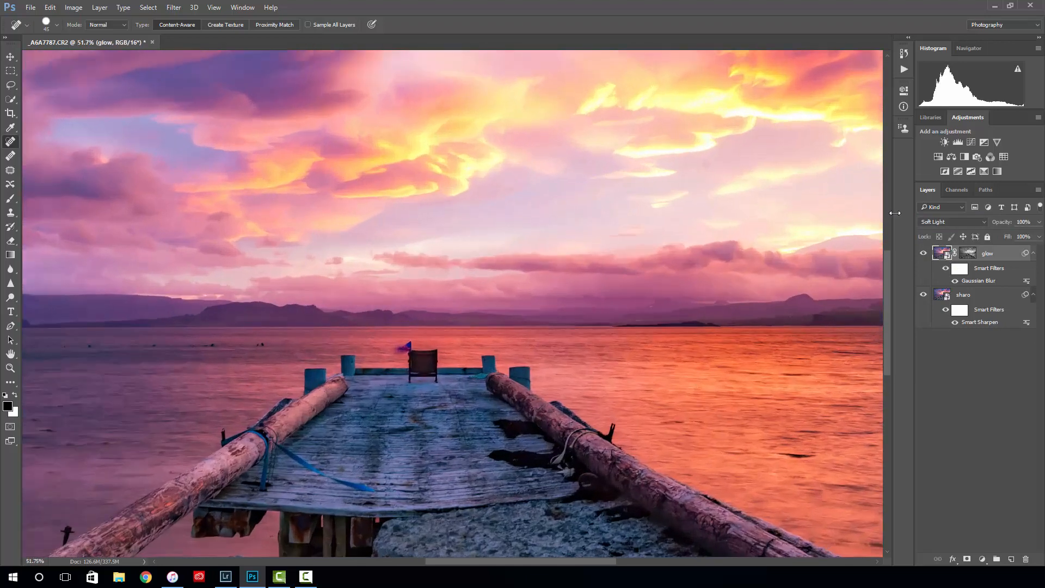
{"action": "left_click", "coordinate": [923, 254]}
{"action": "left_click", "coordinate": [923, 255]}
{"action": "left_click_drag", "start_coordinate": [631, 245], "coordinate": [592, 245]}
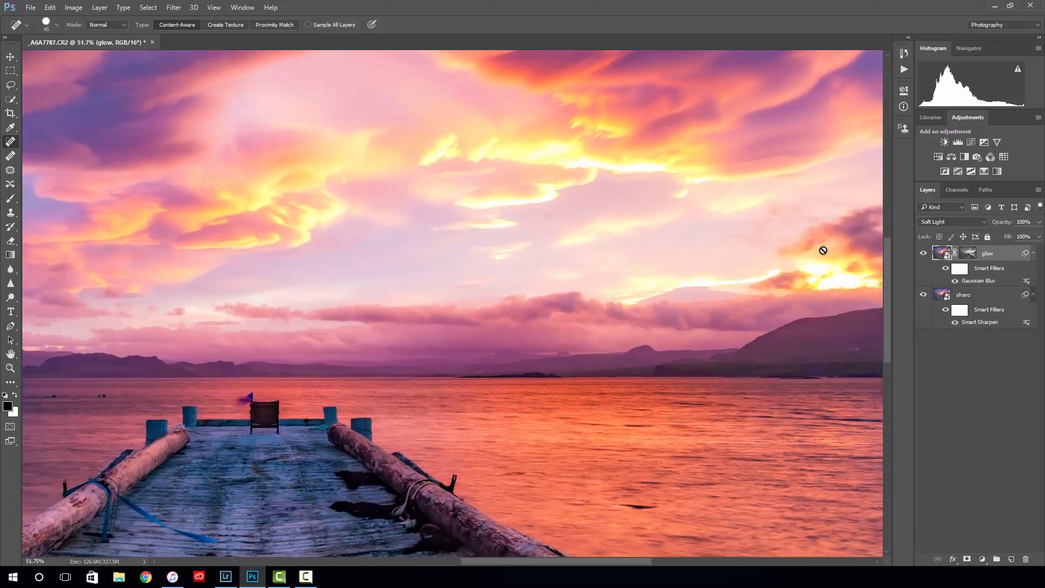
{"action": "left_click", "coordinate": [924, 254]}
{"action": "left_click", "coordinate": [924, 254]}
{"action": "left_click", "coordinate": [924, 254]}
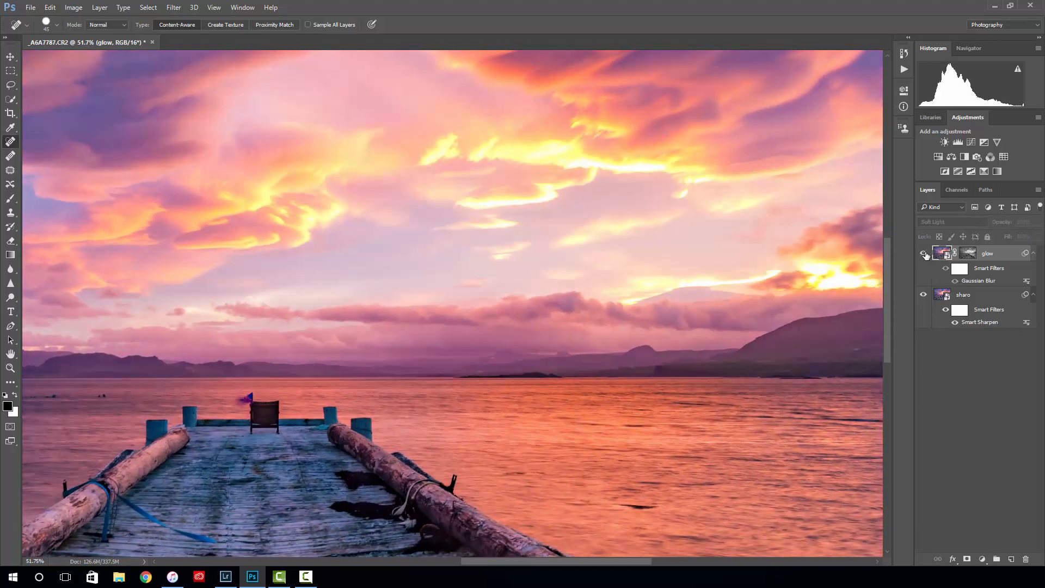
{"action": "left_click", "coordinate": [924, 254]}
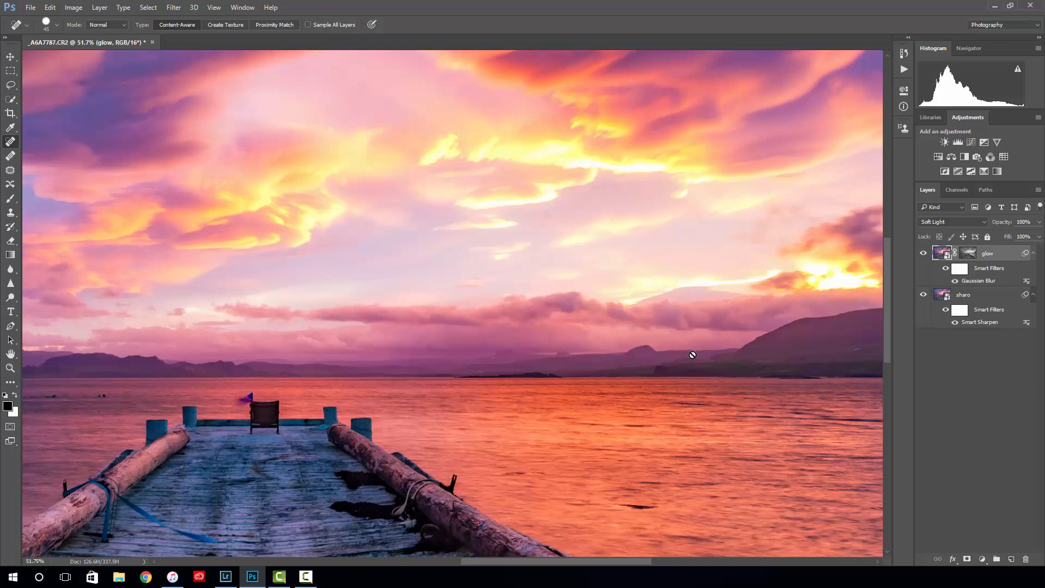
{"action": "left_click", "coordinate": [923, 254]}
{"action": "left_click", "coordinate": [923, 253]}
{"action": "left_click", "coordinate": [921, 254]}
{"action": "left_click", "coordinate": [921, 254]}
{"action": "left_click", "coordinate": [925, 253]}
{"action": "left_click", "coordinate": [925, 254]}
- Check the glow layer's overall effect once more on the full pier photo, leaving the layer shown
{"action": "scroll", "coordinate": [504, 262], "scroll_direction": "down", "scroll_amount": 2}
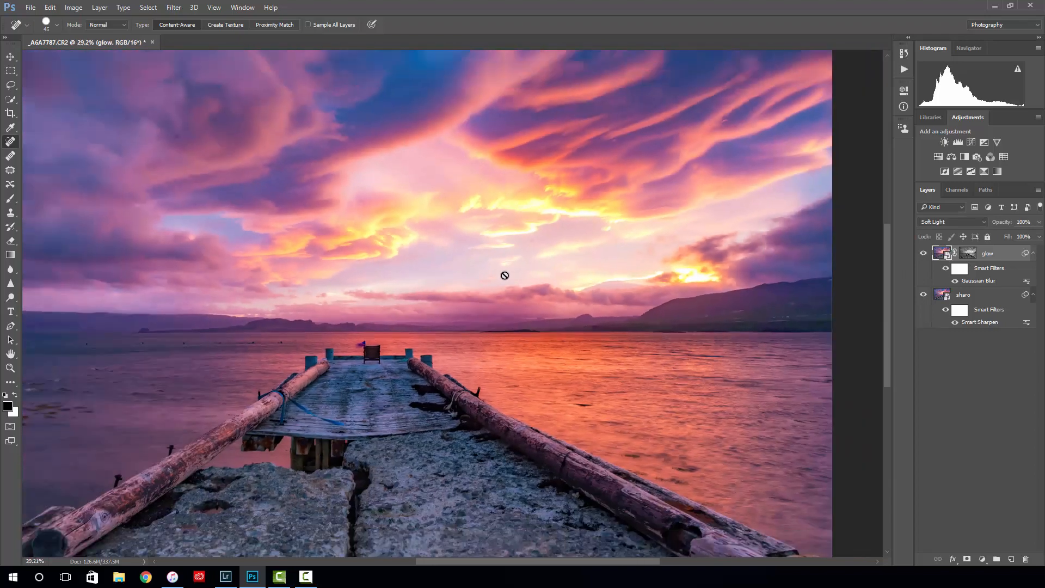
{"action": "scroll", "coordinate": [505, 276], "scroll_direction": "down", "scroll_amount": 2}
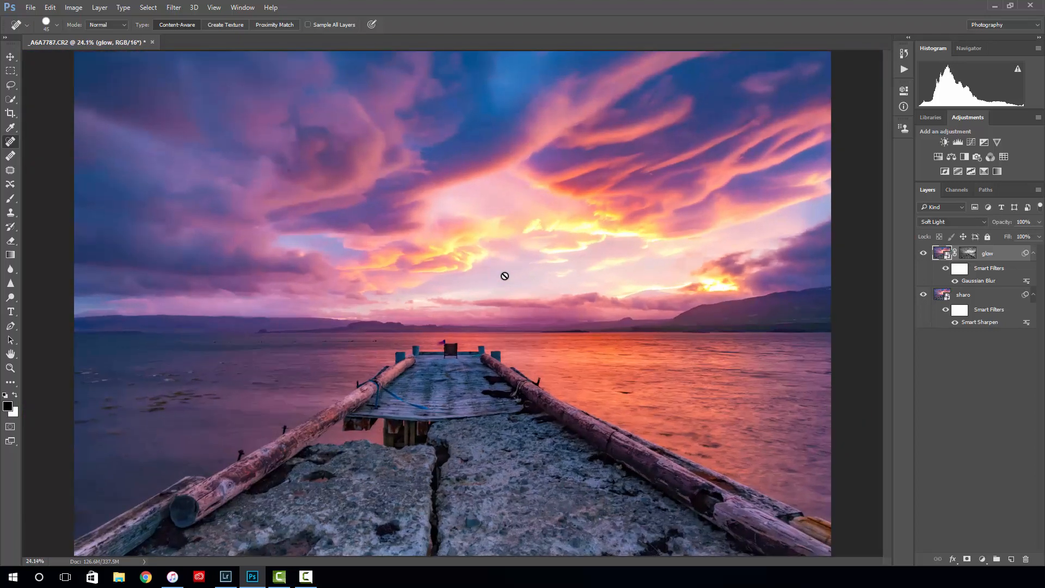
{"action": "left_click", "coordinate": [921, 254]}
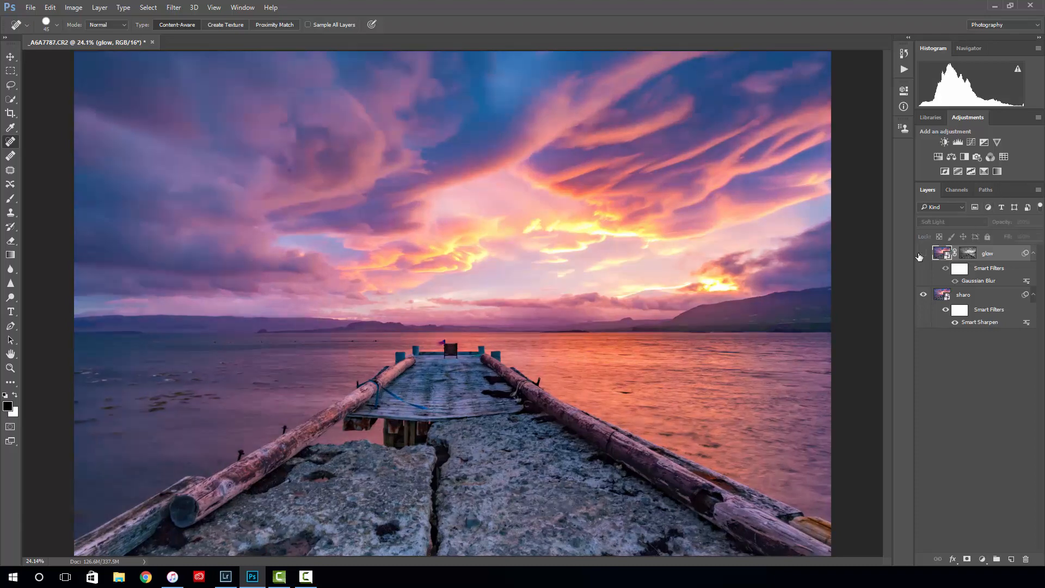
{"action": "left_click", "coordinate": [920, 254]}
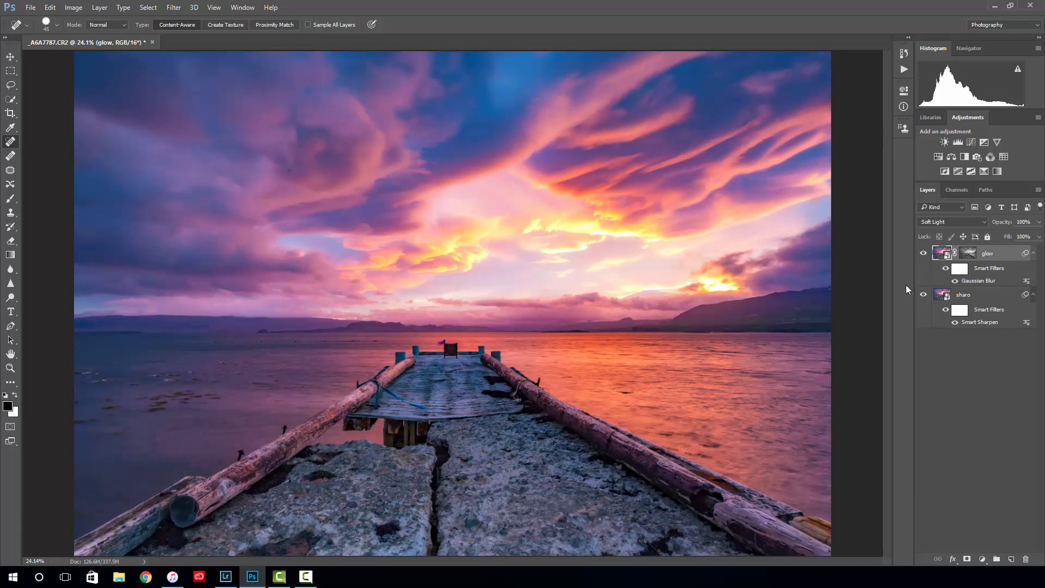
- View the glow layer with the sharpened base layer hidden, restore the base layer and deselect all layers
{"action": "left_click", "coordinate": [922, 296]}
{"action": "left_click", "coordinate": [922, 296]}
{"action": "left_click", "coordinate": [922, 296]}
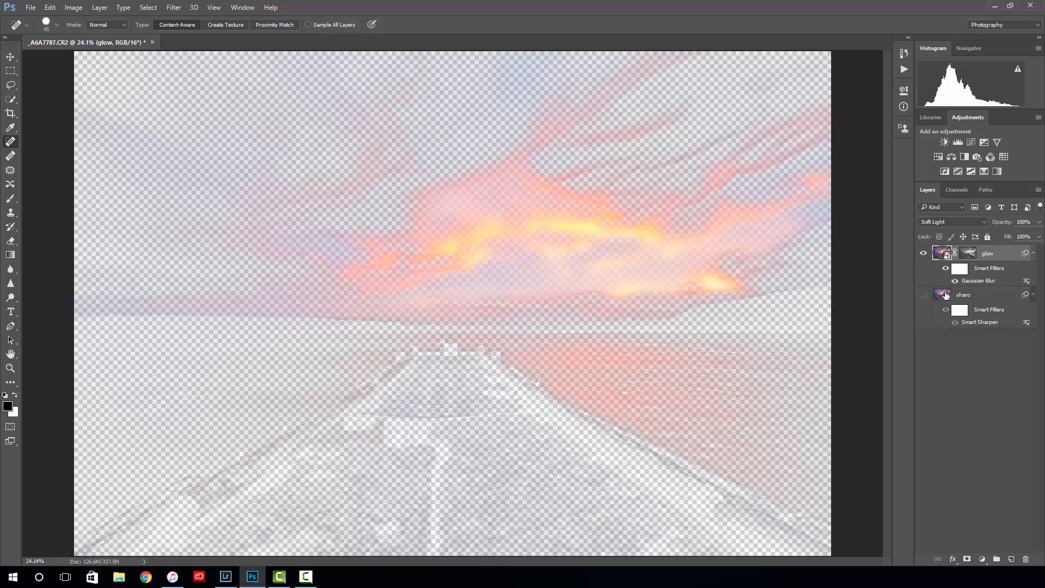
{"action": "left_click", "coordinate": [922, 295]}
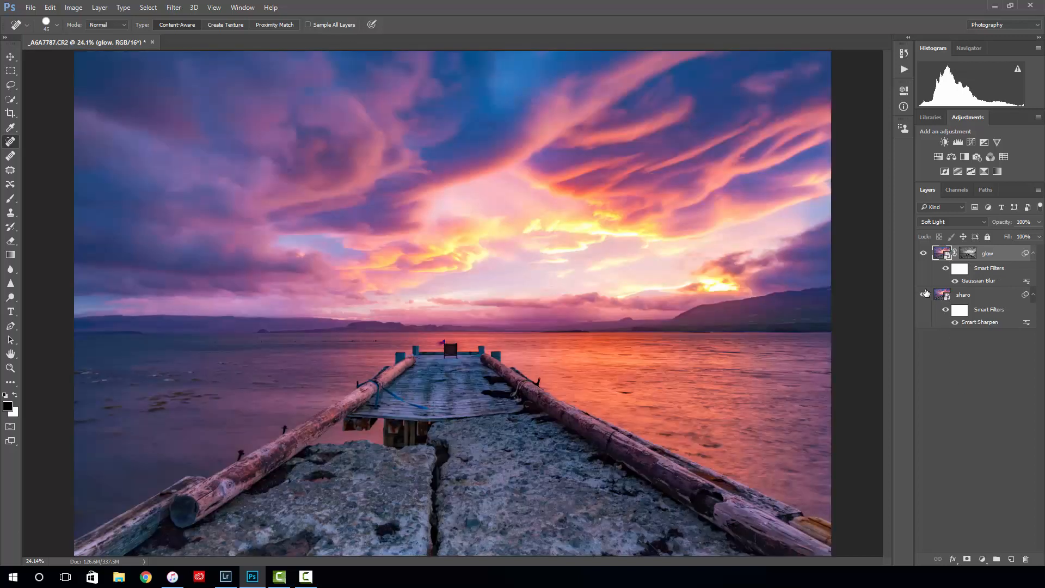
{"action": "left_click", "coordinate": [925, 297]}
{"action": "left_click", "coordinate": [923, 297]}
{"action": "left_click", "coordinate": [960, 348]}
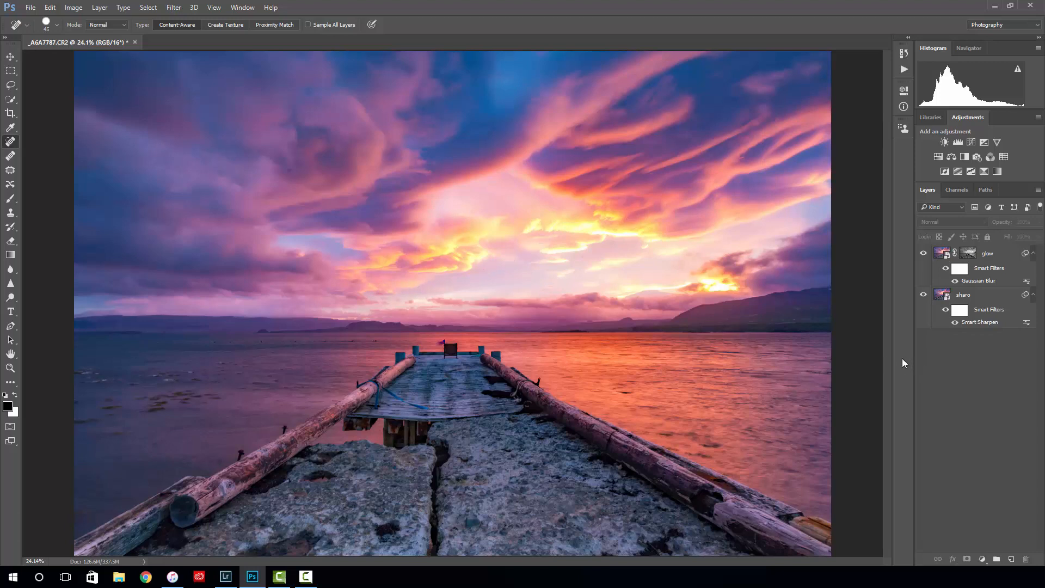
- Try stamping all visible layers into a new merged layer above the glow layer
{"action": "scroll", "coordinate": [299, 178], "scroll_direction": "up", "scroll_amount": 3}
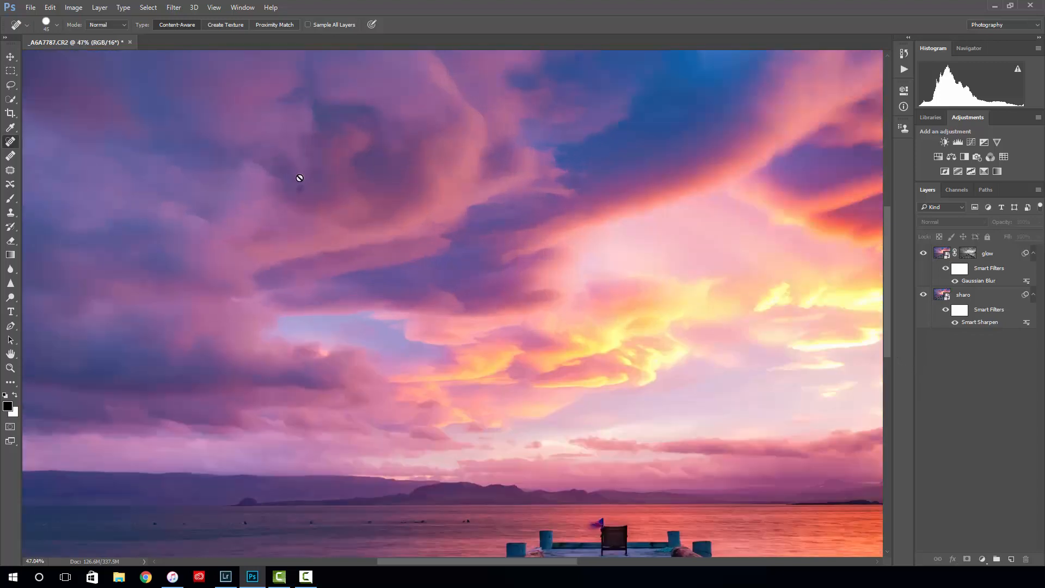
{"action": "scroll", "coordinate": [296, 180], "scroll_direction": "up", "scroll_amount": 2}
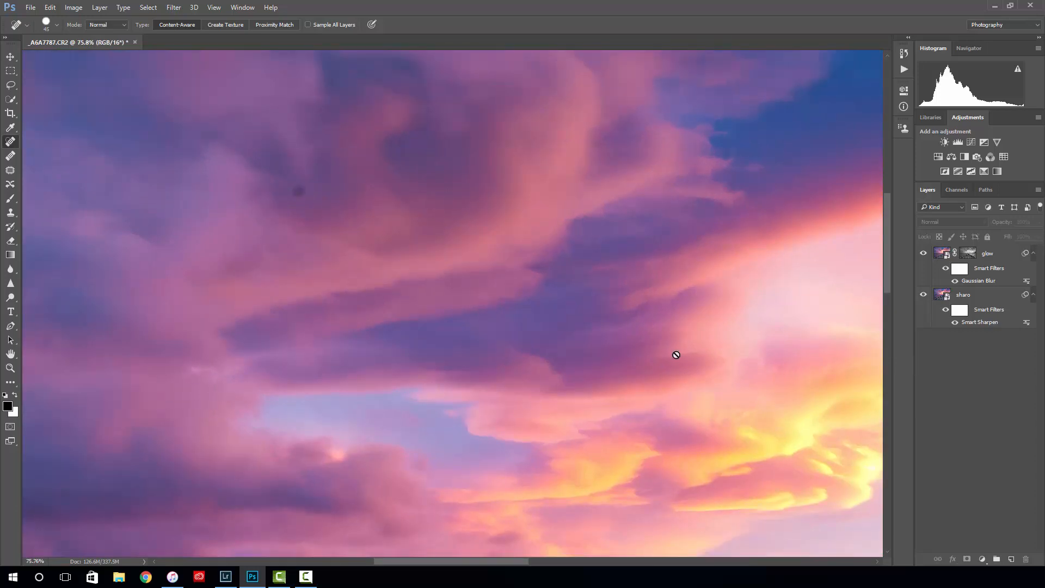
{"action": "scroll", "coordinate": [587, 301], "scroll_direction": "down", "scroll_amount": 5}
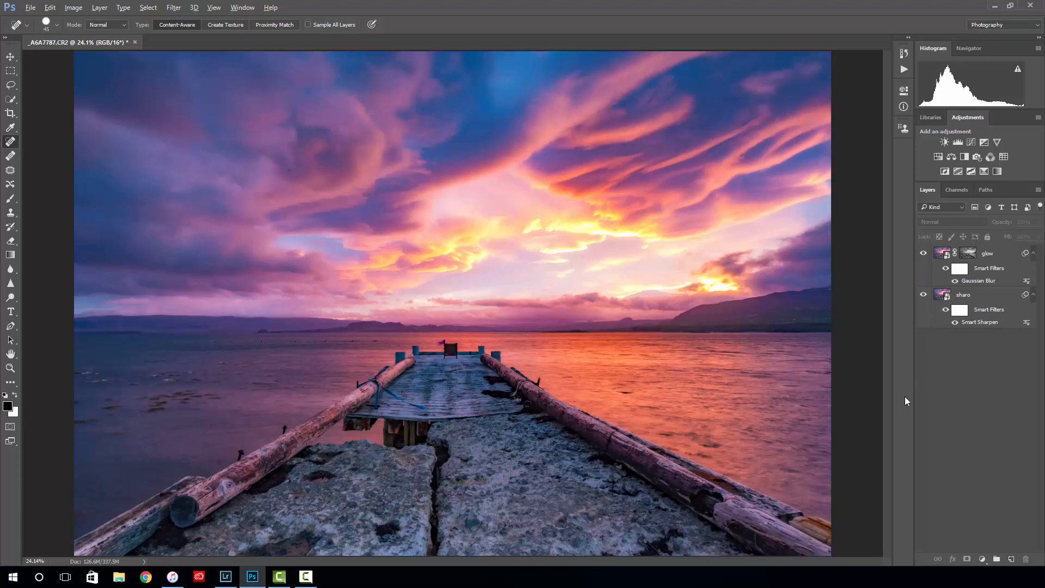
{"action": "key", "text": "ctrl+alt+shift+e"}
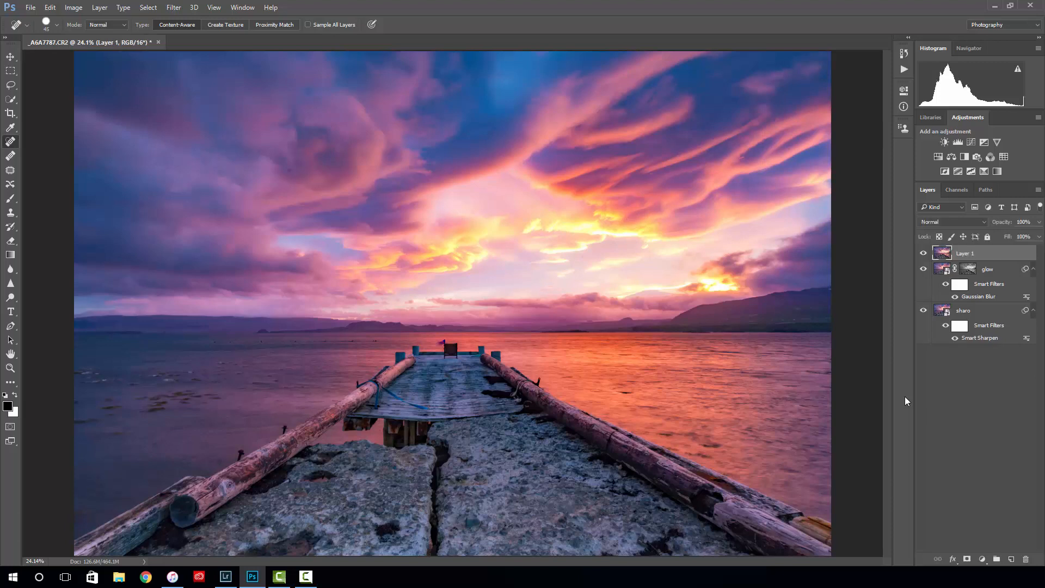
{"action": "key", "text": "ctrl+z"}
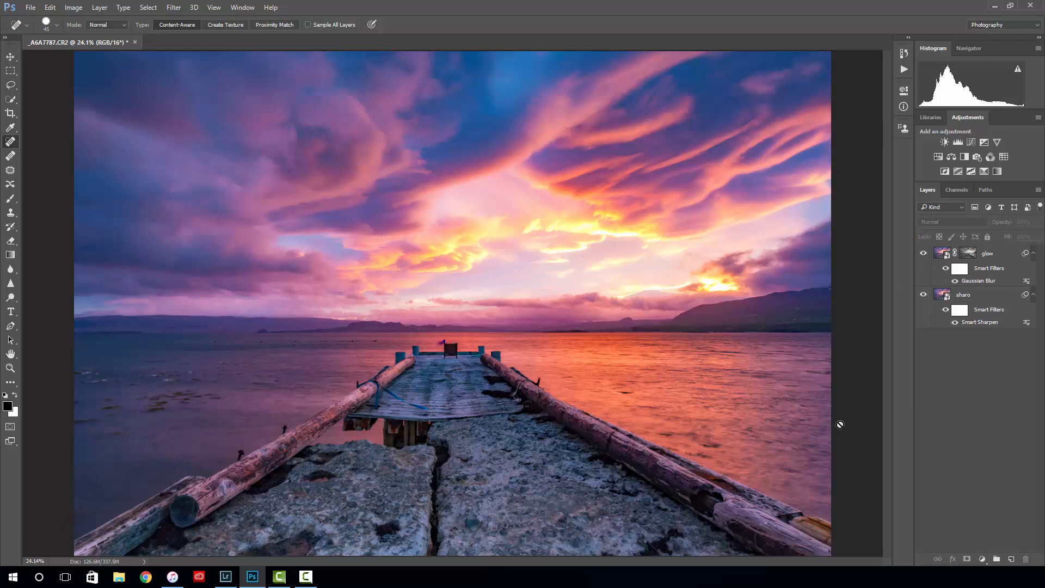
{"action": "scroll", "coordinate": [840, 424], "scroll_direction": "up", "scroll_amount": 1}
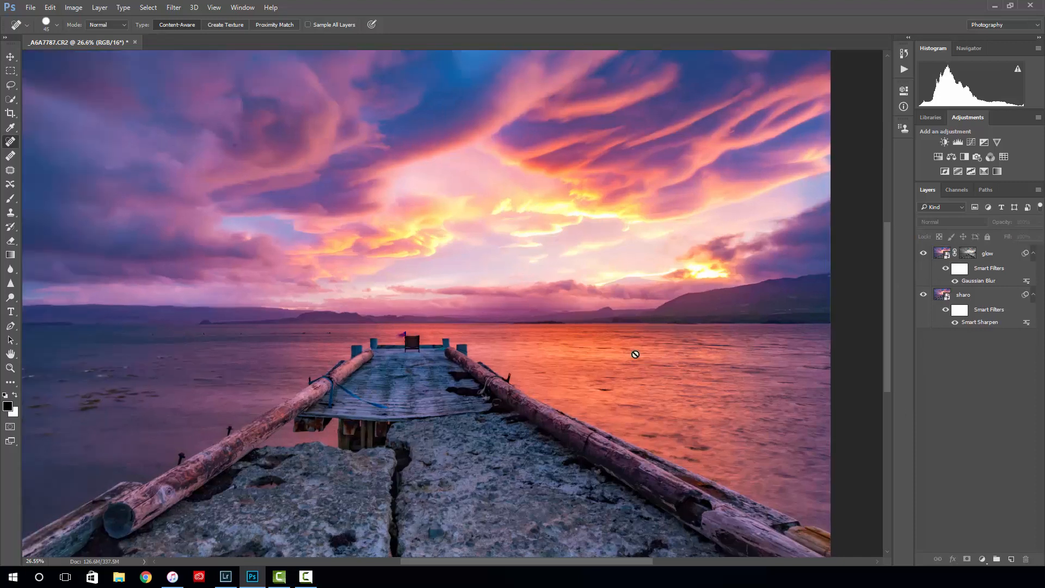
{"action": "scroll", "coordinate": [637, 355], "scroll_direction": "down", "scroll_amount": 1}
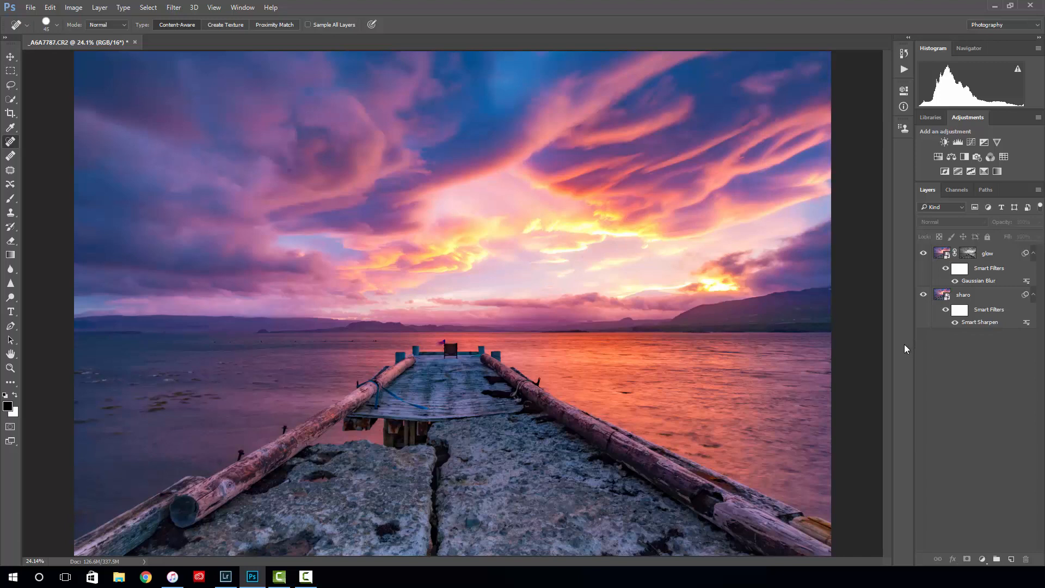
{"action": "key", "text": "ctrl+shift+alt+e"}
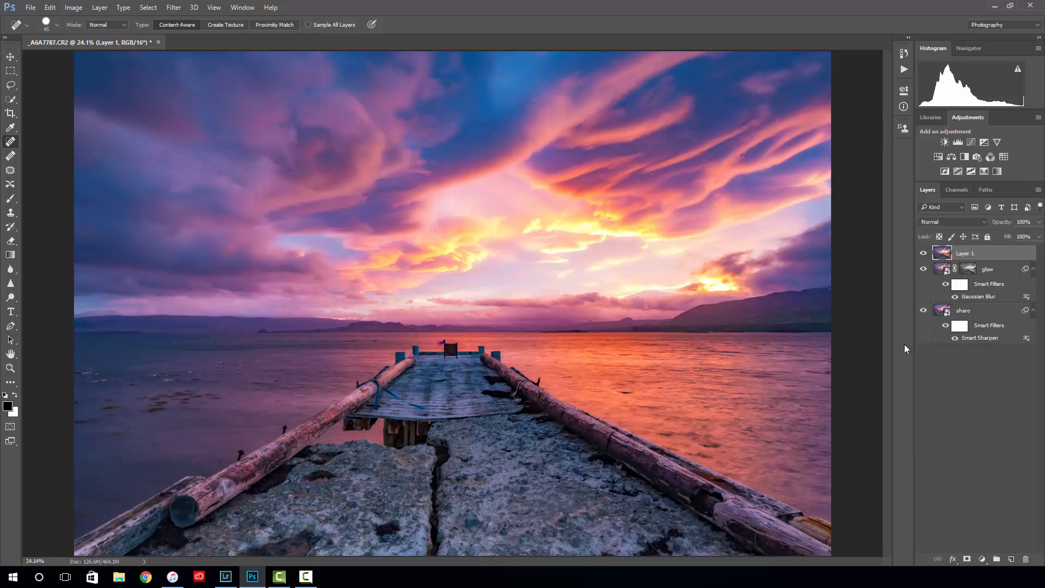
{"action": "key", "text": "Delete"}
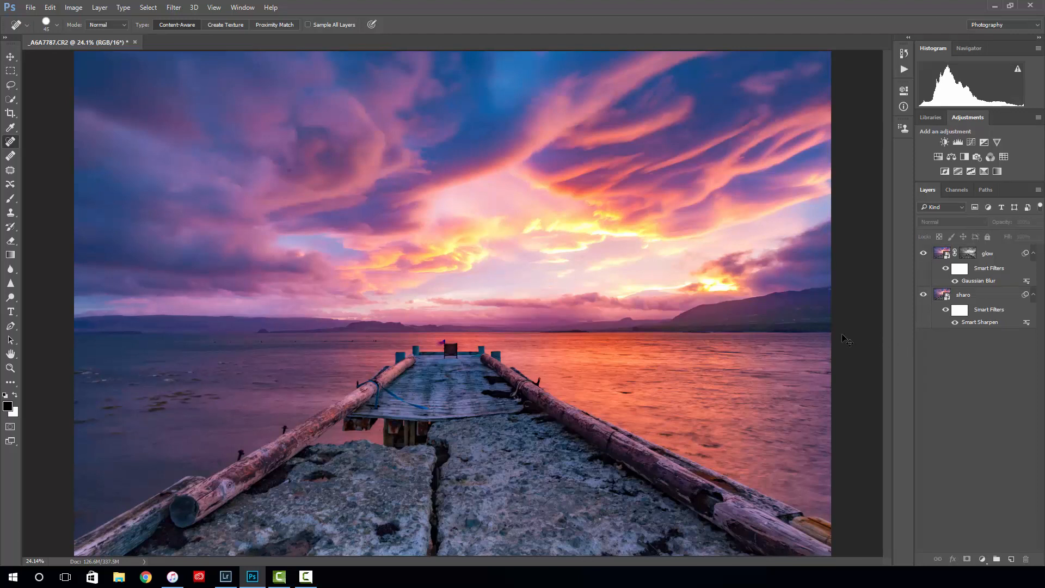
- Stamp all visible layers into a new merged layer above the glow layer and rename it clone
{"action": "key", "text": "ctrl+shift+alt+e"}
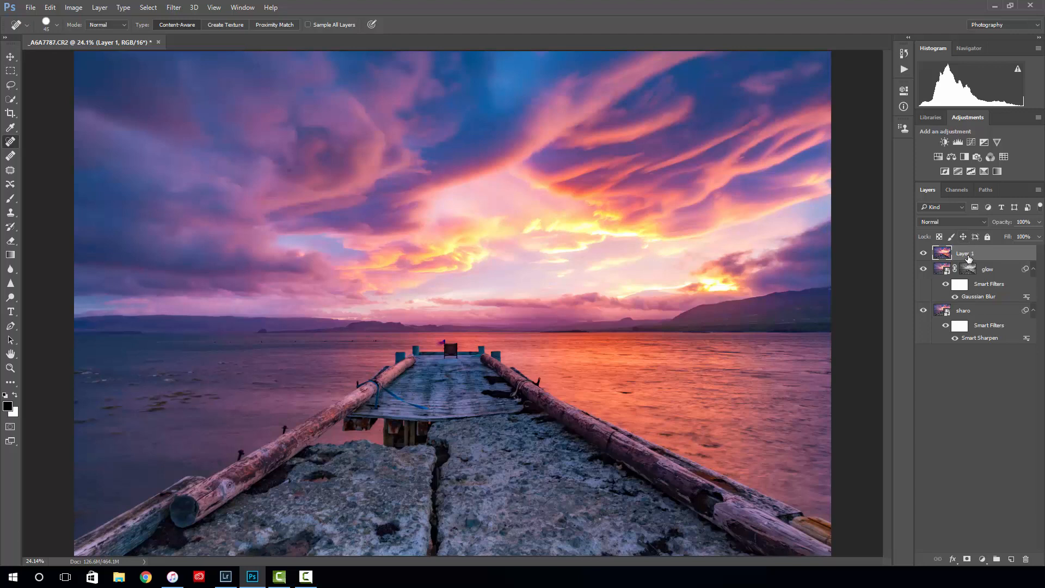
{"action": "left_click", "coordinate": [966, 313]}
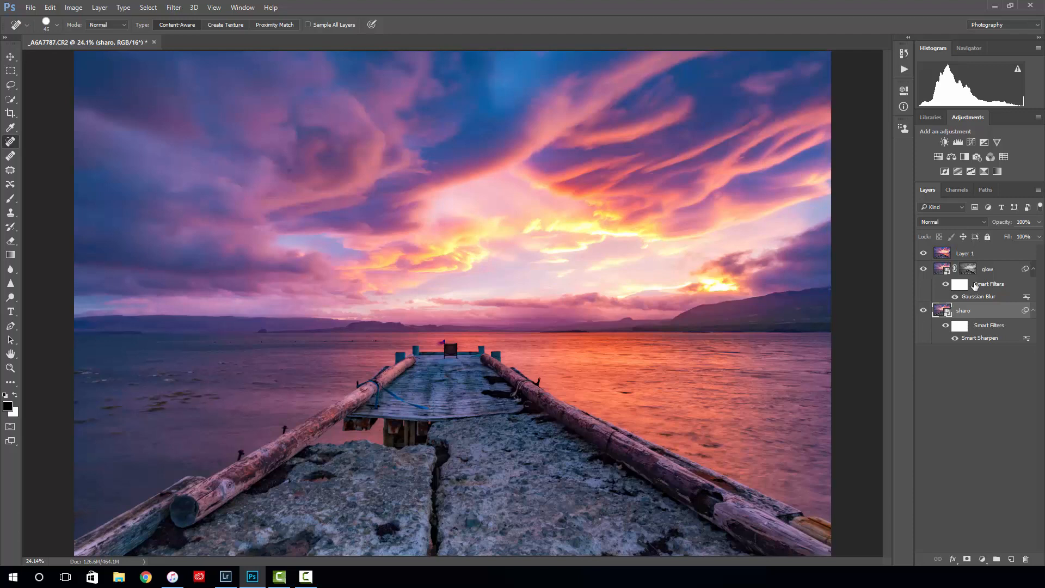
{"action": "left_click", "coordinate": [977, 365]}
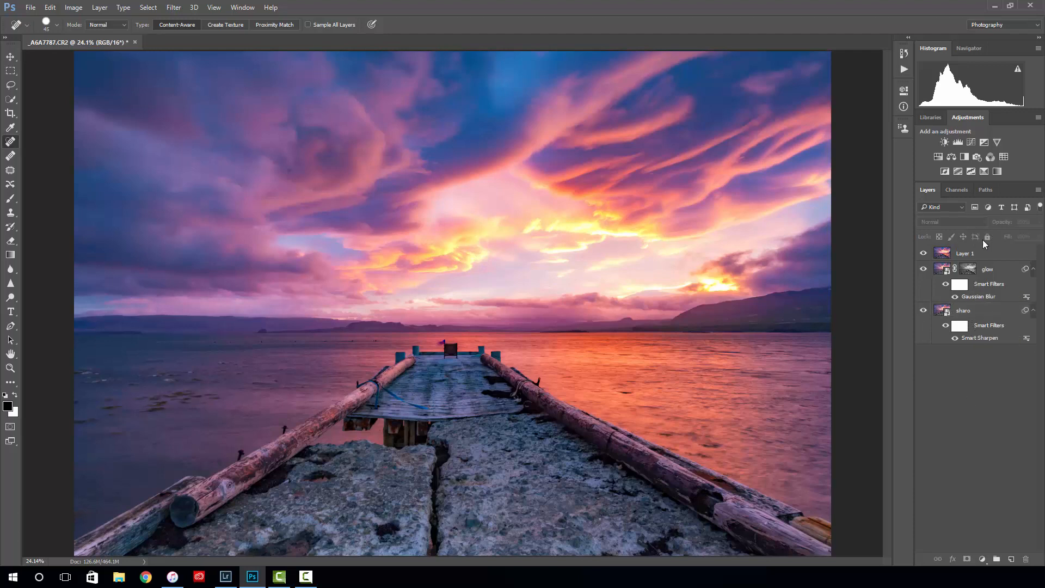
{"action": "double_click", "coordinate": [966, 254]}
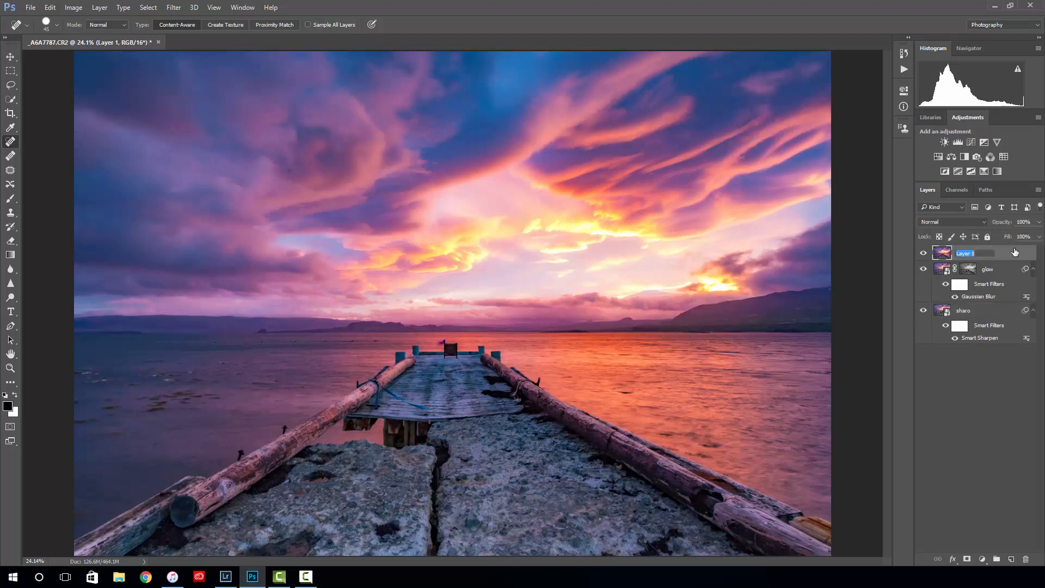
{"action": "type", "text": "clone"}
{"action": "key", "text": "Return"}
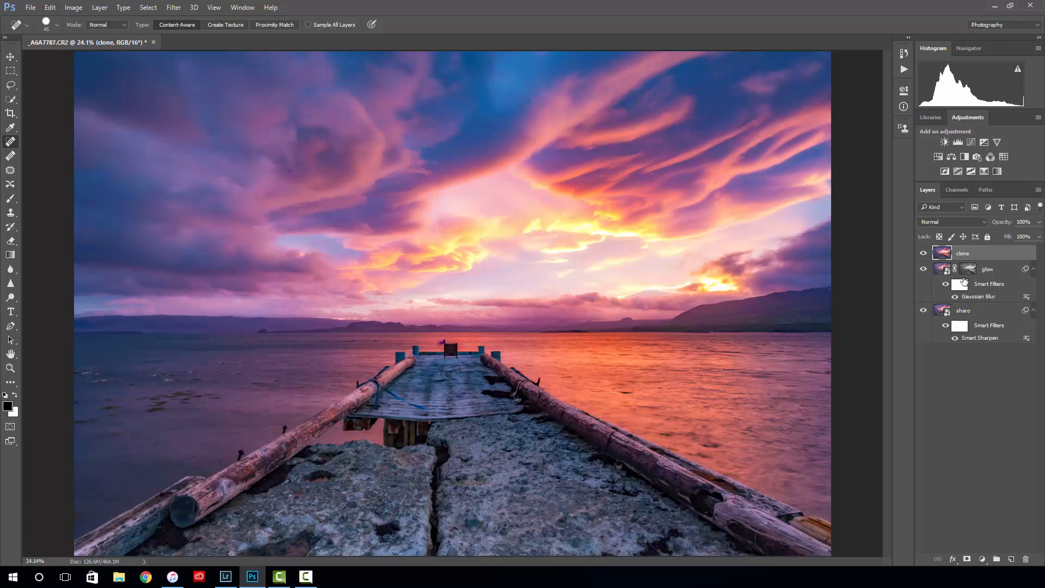
- View the clone layer with the glow and sharpened layers hidden, restore both layers and delete the clone layer
{"action": "left_click", "coordinate": [923, 271]}
{"action": "left_click", "coordinate": [923, 310]}
{"action": "key", "text": "ctrl+minus"}
{"action": "scroll", "coordinate": [641, 287], "scroll_direction": "up", "scroll_amount": 1}
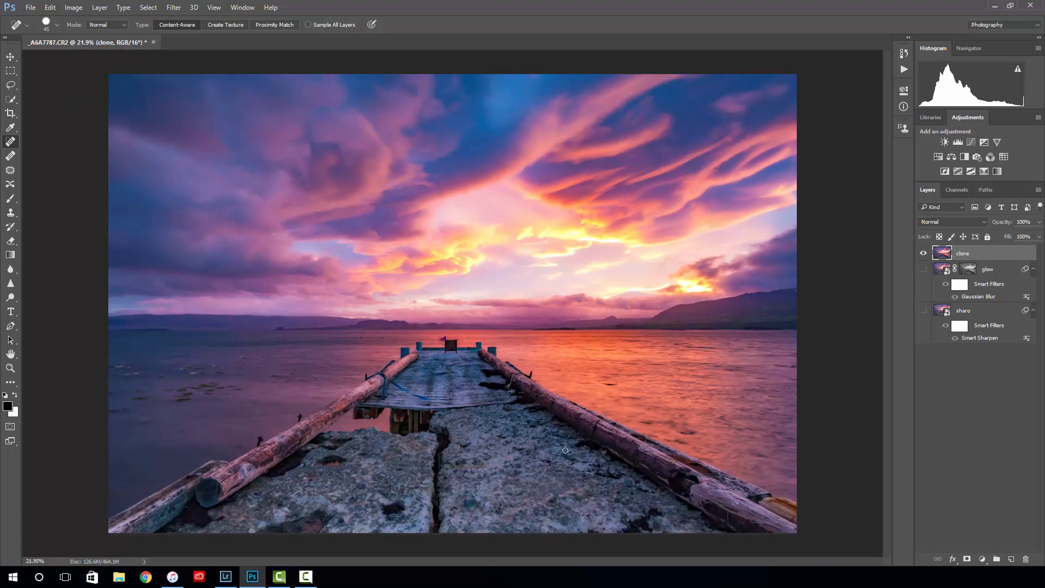
{"action": "left_click", "coordinate": [923, 269]}
{"action": "left_click", "coordinate": [923, 310]}
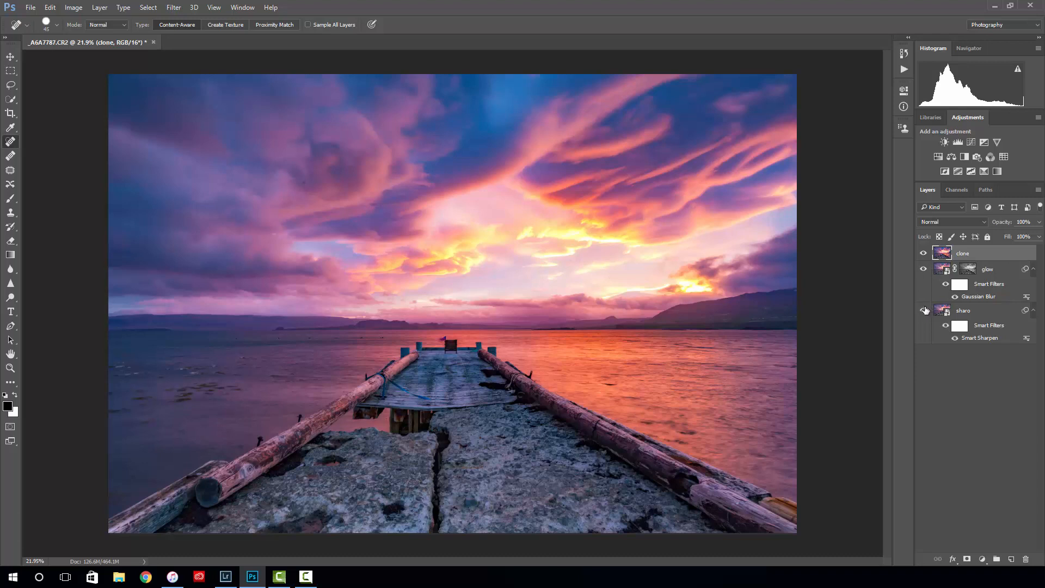
{"action": "left_click", "coordinate": [922, 269]}
{"action": "key", "text": "Delete"}
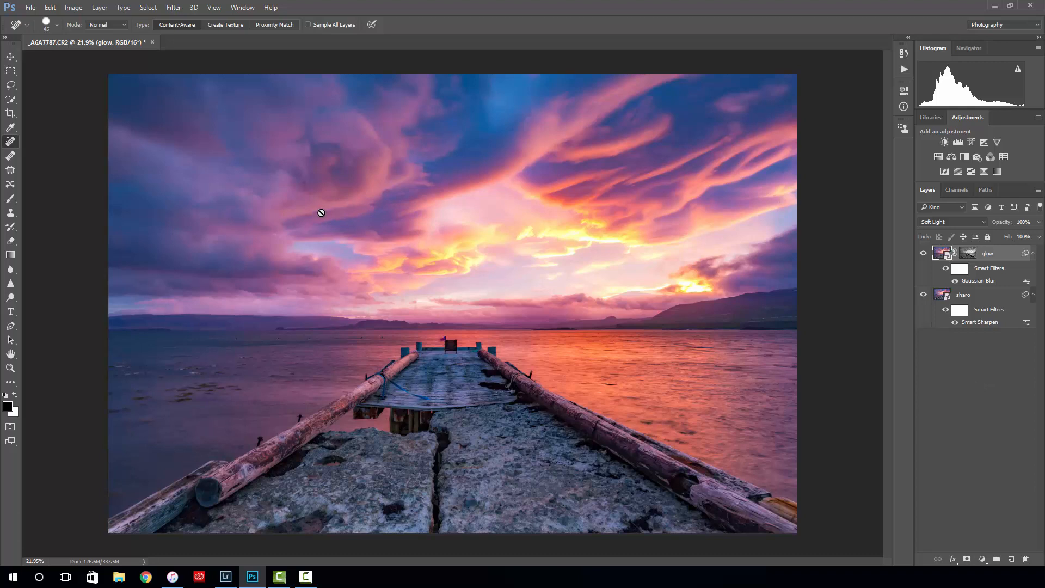
- Merge a stamped copy of the visible layers into a new top layer named clone
{"action": "key", "text": "ctrl+shift+alt+e"}
{"action": "double_click", "coordinate": [967, 254]}
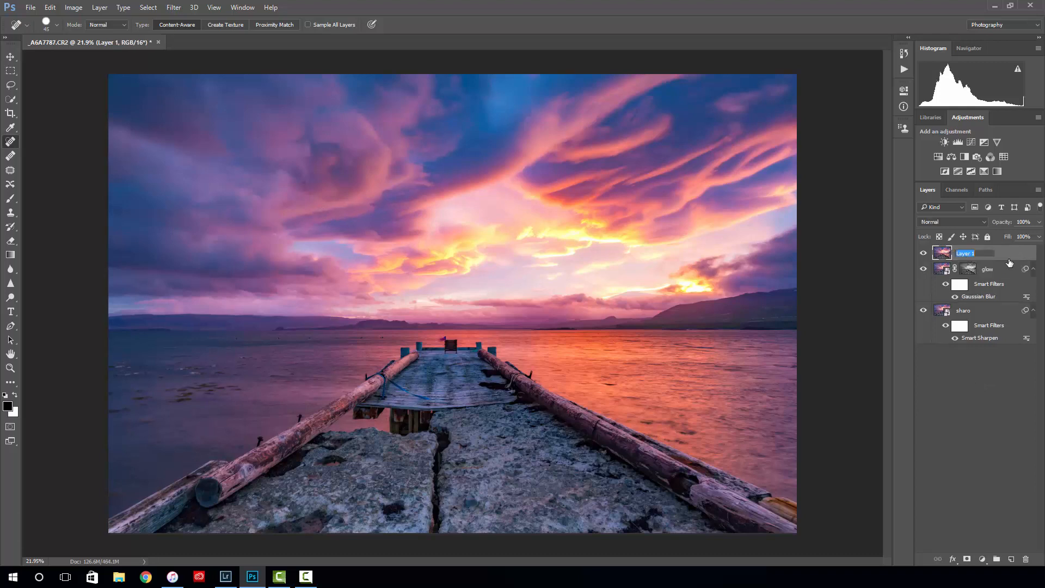
{"action": "type", "text": "clone"}
{"action": "key", "text": "Return"}
- Heal blemishes in the purple clouds on the sky's left side of the clone layer with the Spot Healing Brush at size 50
{"action": "scroll", "coordinate": [260, 158], "scroll_direction": "up", "scroll_amount": 5}
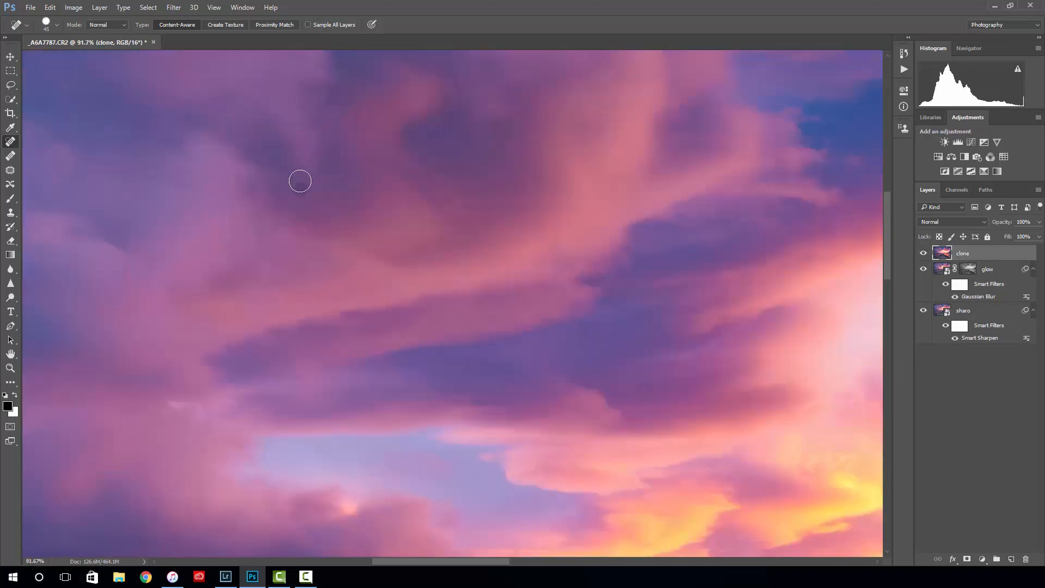
{"action": "scroll", "coordinate": [300, 181], "scroll_direction": "up", "scroll_amount": 2}
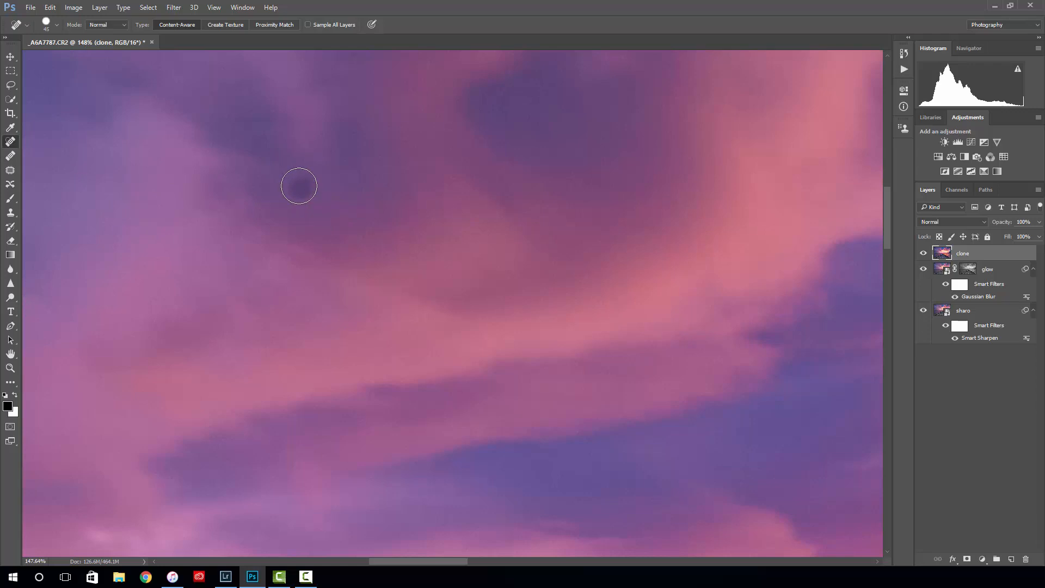
{"action": "key", "text": "bracketright"}
{"action": "scroll", "coordinate": [436, 210], "scroll_direction": "down", "scroll_amount": 5}
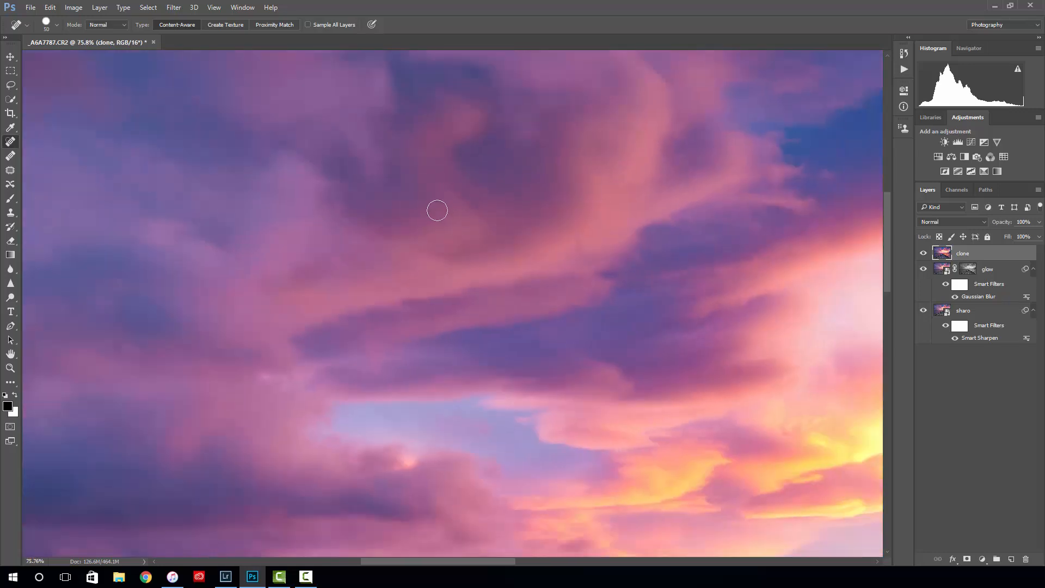
{"action": "left_click_drag", "start_coordinate": [500, 275], "coordinate": [594, 245]}
{"action": "left_click", "coordinate": [416, 231]}
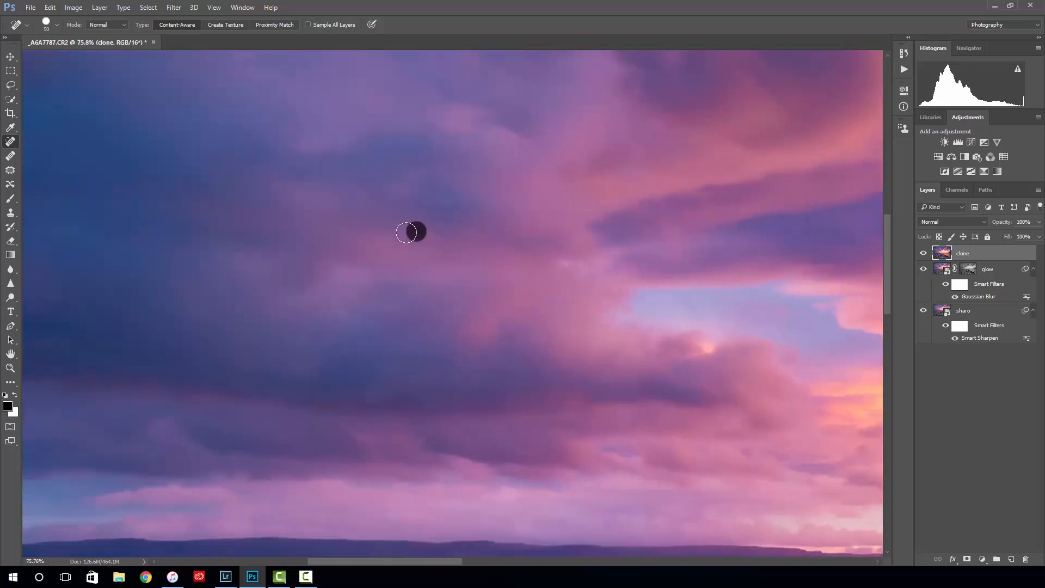
{"action": "left_click_drag", "start_coordinate": [297, 123], "coordinate": [387, 236]}
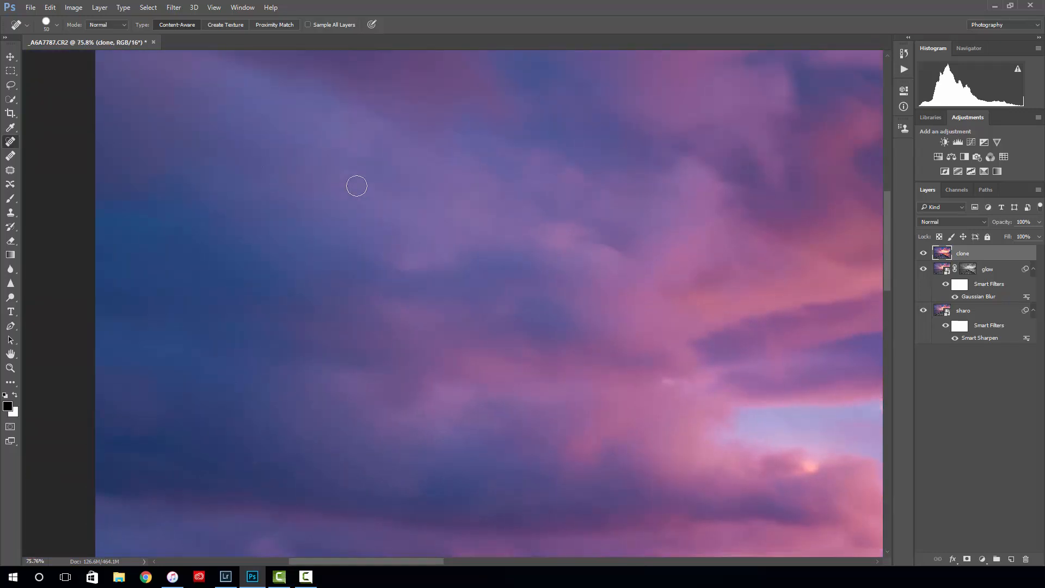
{"action": "left_click_drag", "start_coordinate": [331, 283], "coordinate": [336, 226]}
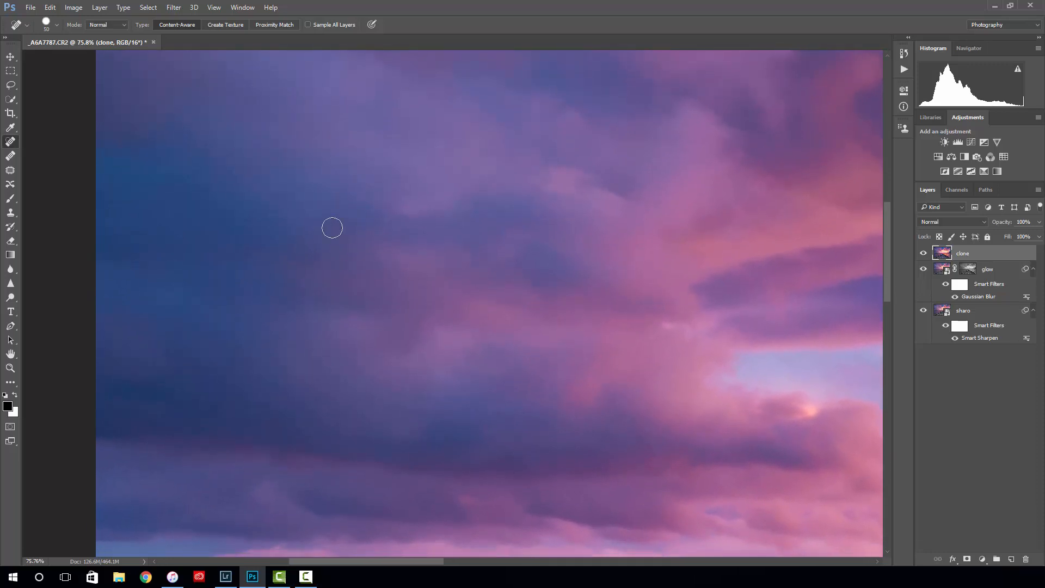
{"action": "left_click_drag", "start_coordinate": [408, 201], "coordinate": [261, 280]}
{"action": "left_click_drag", "start_coordinate": [403, 194], "coordinate": [246, 205]}
{"action": "left_click", "coordinate": [406, 154]}
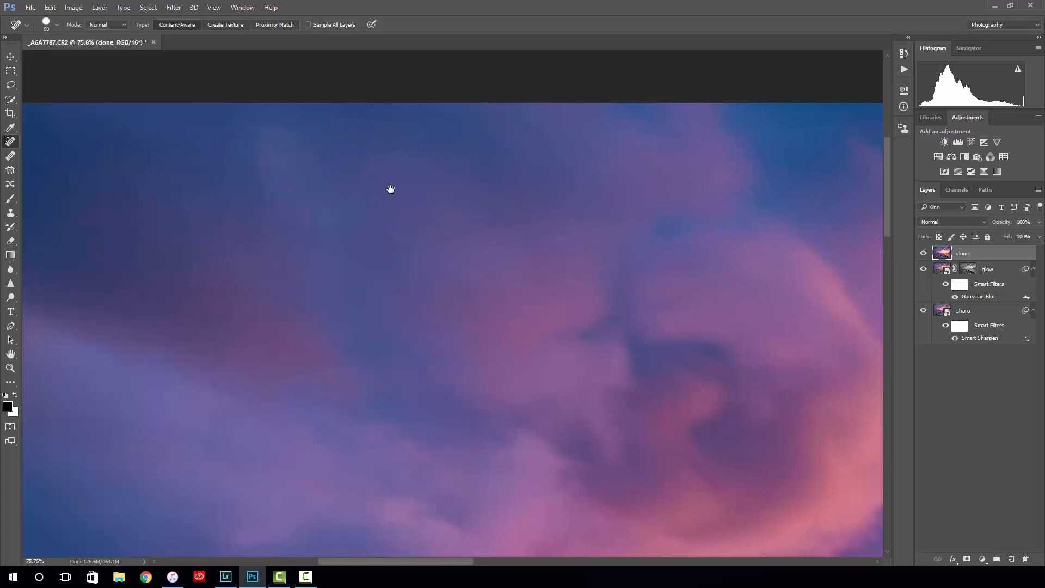
- Examine the upper sky and the bright sunset clouds at close range for remaining spots
{"action": "scroll", "coordinate": [390, 163], "scroll_direction": "up", "scroll_amount": 5}
{"action": "scroll", "coordinate": [390, 164], "scroll_direction": "up", "scroll_amount": 1}
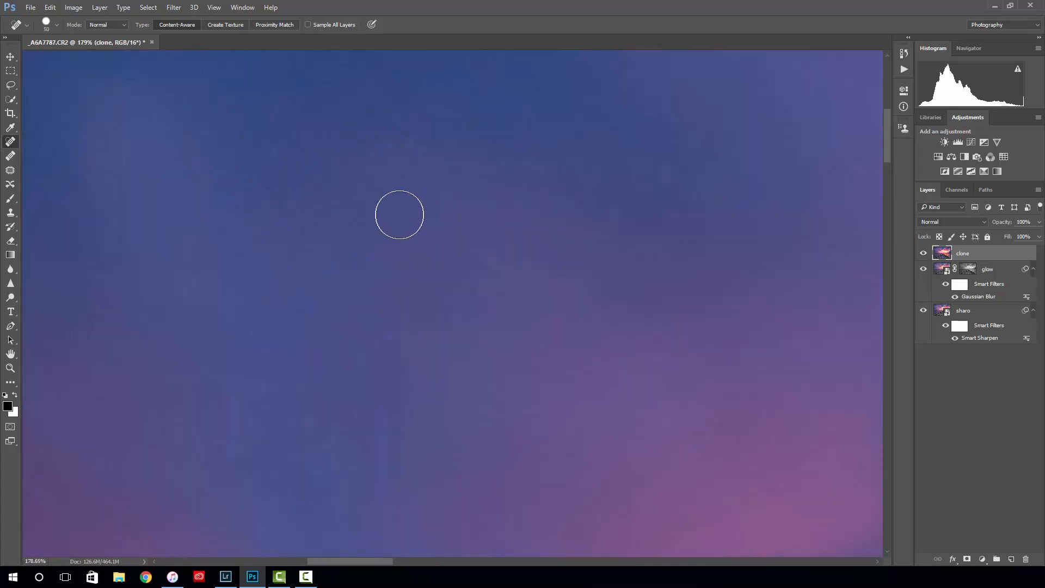
{"action": "scroll", "coordinate": [406, 210], "scroll_direction": "up", "scroll_amount": 1}
{"action": "scroll", "coordinate": [430, 217], "scroll_direction": "down", "scroll_amount": 8}
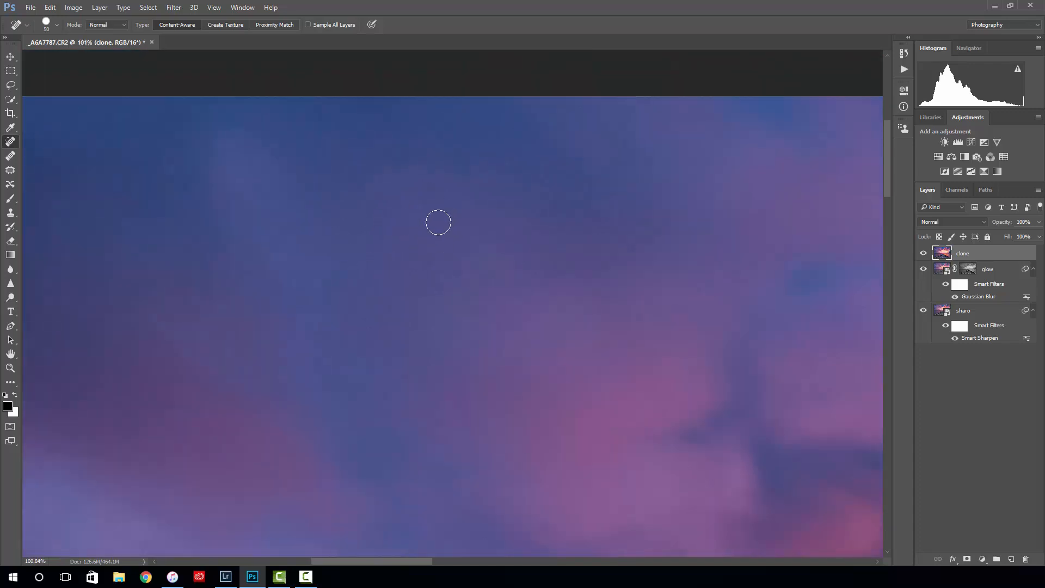
{"action": "scroll", "coordinate": [373, 256], "scroll_direction": "down", "scroll_amount": 3}
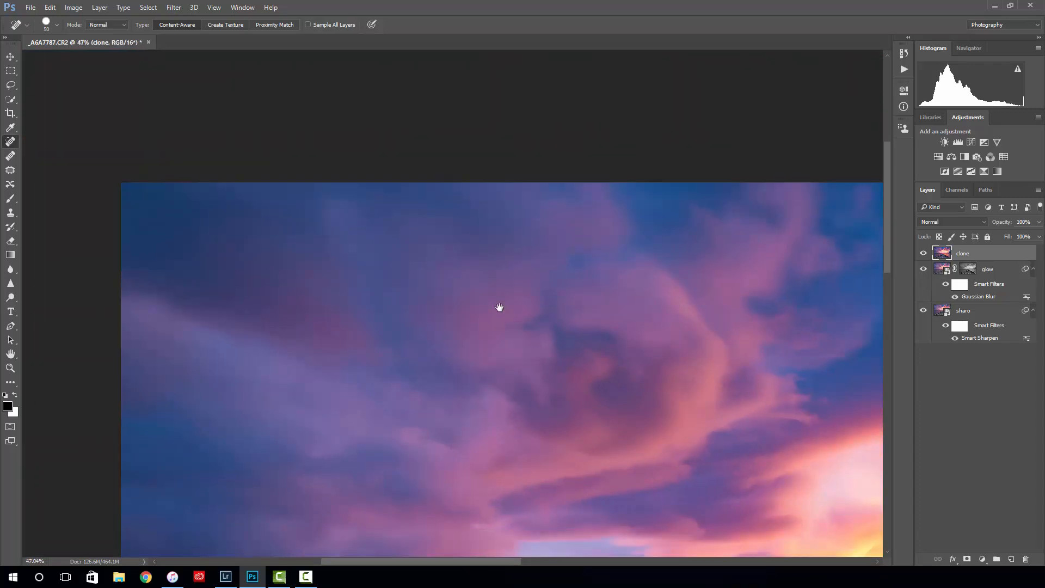
{"action": "left_click_drag", "start_coordinate": [499, 305], "coordinate": [326, 263]}
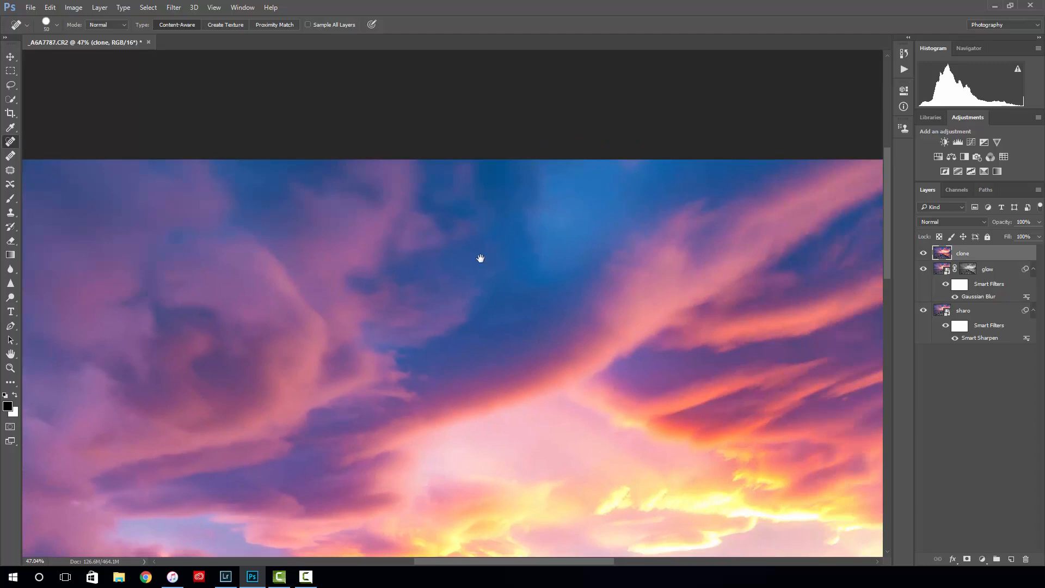
{"action": "left_click_drag", "start_coordinate": [478, 256], "coordinate": [372, 248]}
{"action": "left_click_drag", "start_coordinate": [591, 261], "coordinate": [240, 230]}
{"action": "left_click_drag", "start_coordinate": [320, 191], "coordinate": [442, 121]}
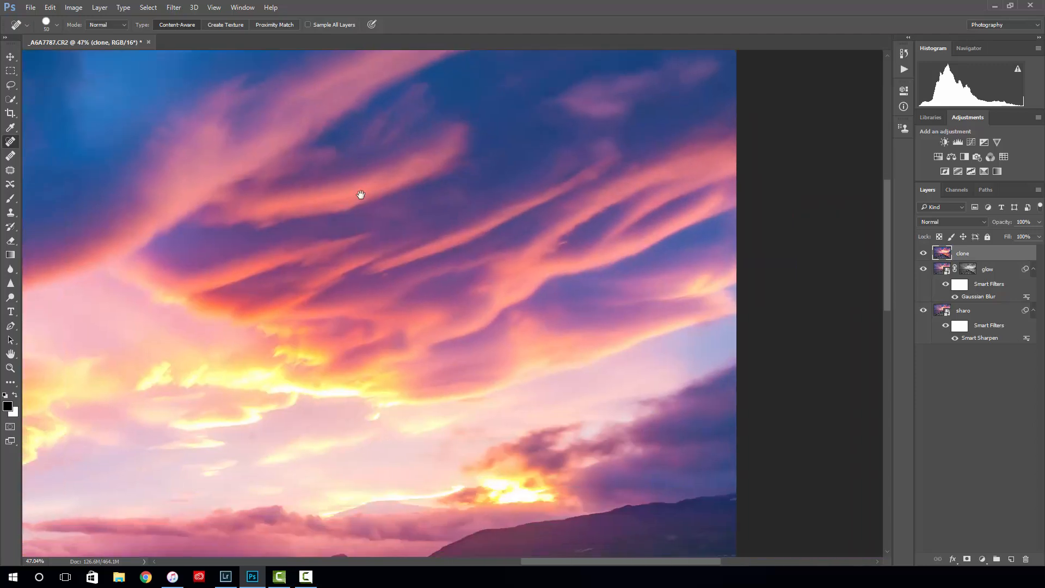
{"action": "left_click_drag", "start_coordinate": [375, 294], "coordinate": [469, 265]}
{"action": "left_click_drag", "start_coordinate": [506, 233], "coordinate": [513, 210]}
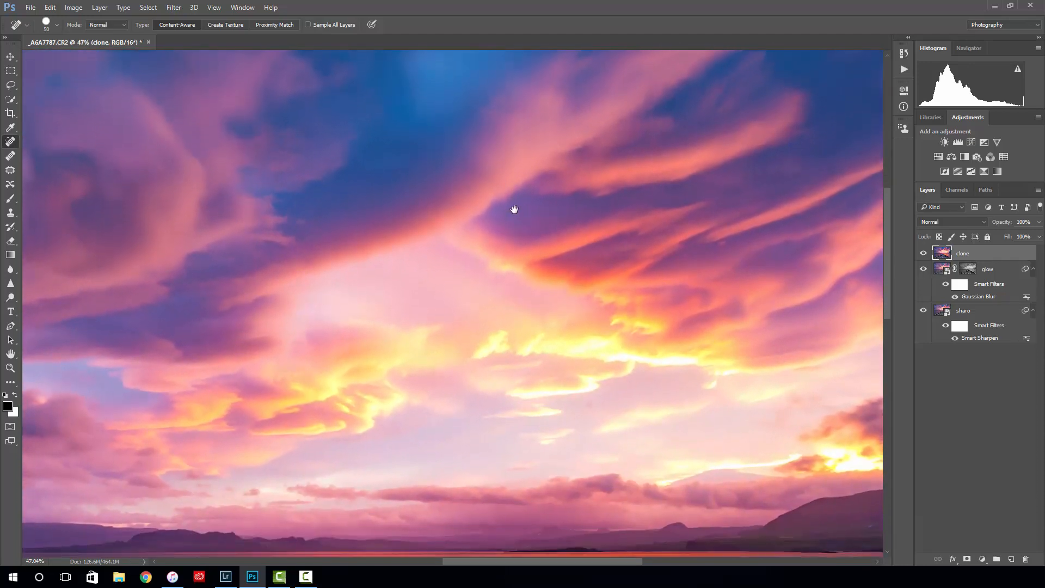
- Inspect the left clouds, horizon, water and pier for remaining spots, ending with the full photo in view
{"action": "left_click_drag", "start_coordinate": [367, 273], "coordinate": [505, 302]}
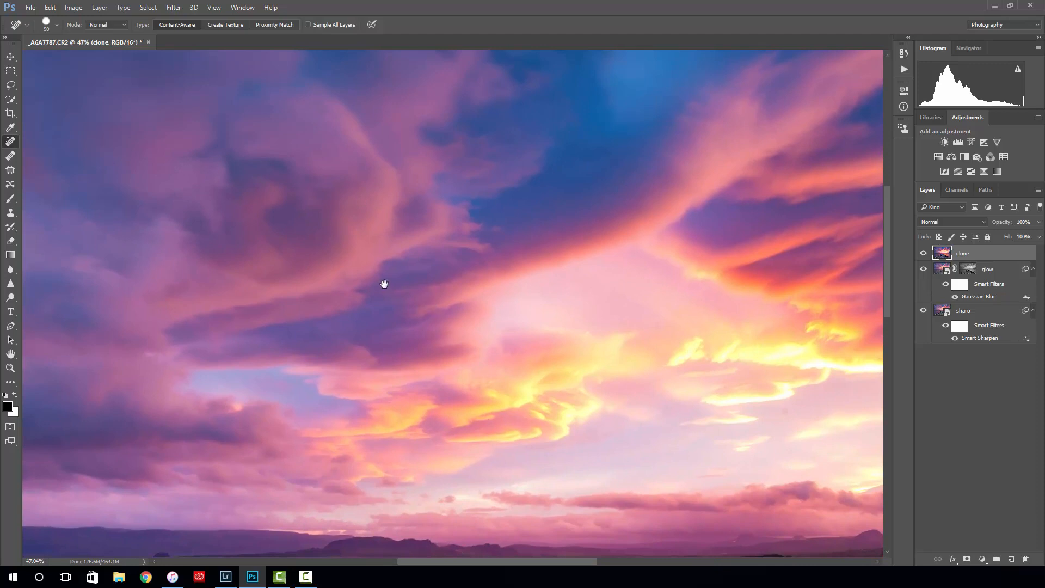
{"action": "left_click_drag", "start_coordinate": [383, 283], "coordinate": [622, 256]}
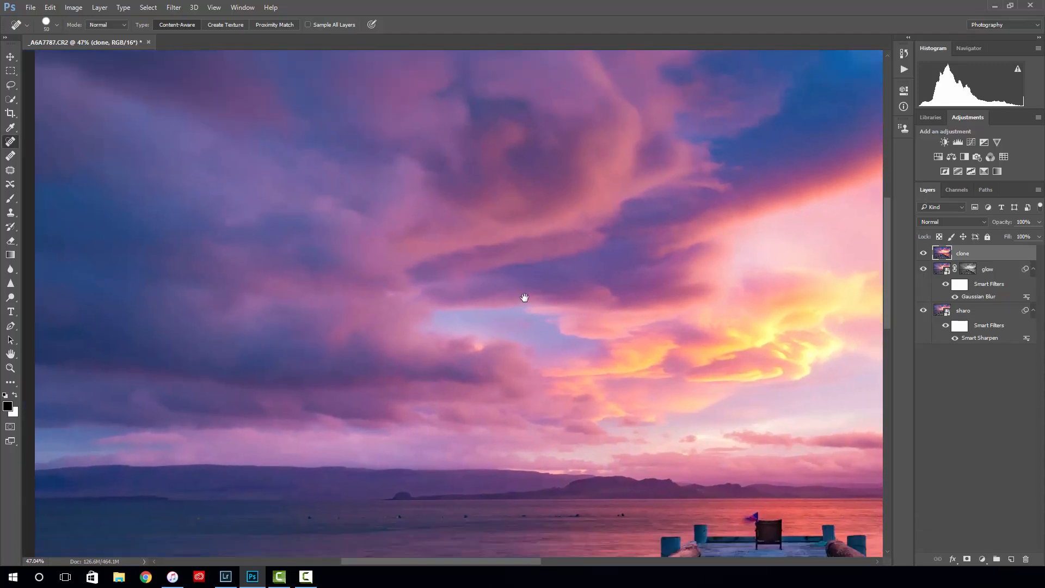
{"action": "left_click_drag", "start_coordinate": [524, 297], "coordinate": [445, 191]}
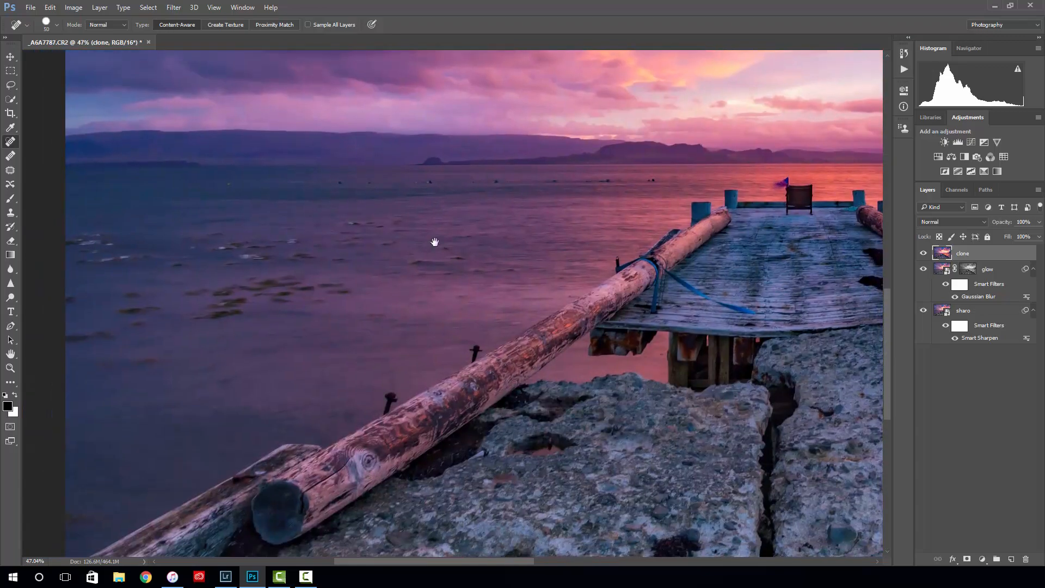
{"action": "left_click_drag", "start_coordinate": [434, 241], "coordinate": [502, 427]}
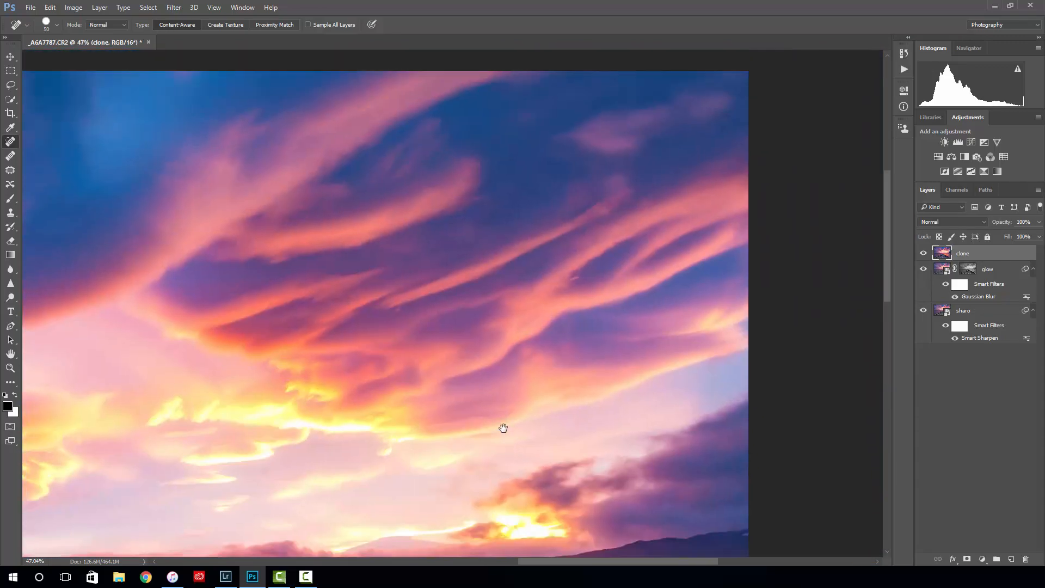
{"action": "mouse_move", "coordinate": [353, 359]}
{"action": "left_mouse_down"}
{"action": "mouse_move", "coordinate": [415, 345]}
{"action": "mouse_move", "coordinate": [713, 331]}
{"action": "left_mouse_up"}
{"action": "scroll", "coordinate": [472, 268], "scroll_direction": "down", "scroll_amount": 5}
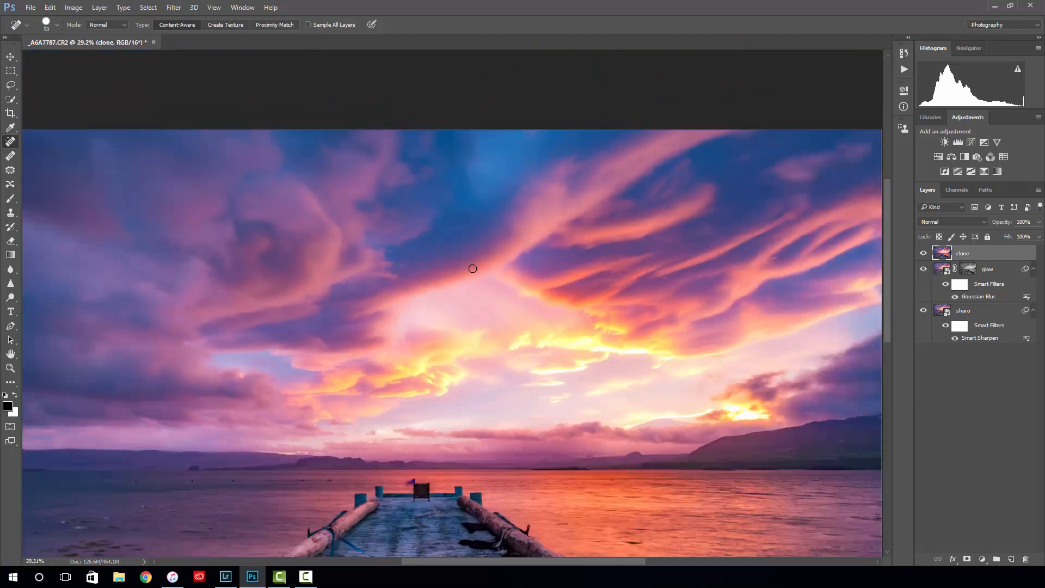
{"action": "scroll", "coordinate": [472, 268], "scroll_direction": "down", "scroll_amount": 2}
{"action": "scroll", "coordinate": [472, 269], "scroll_direction": "down", "scroll_amount": 1}
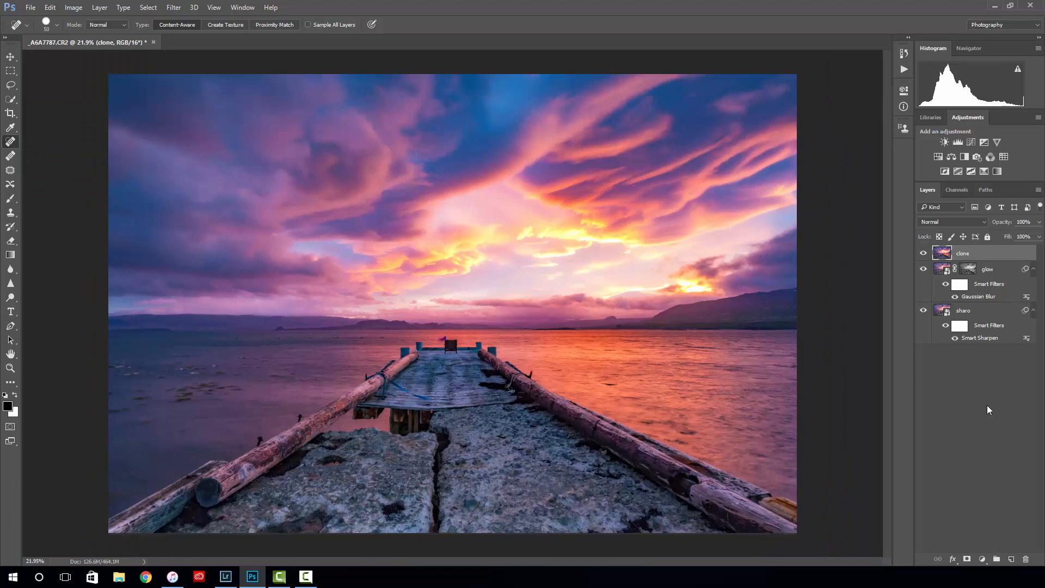
- Deselect all layers and close the pier photo, saving its changes
{"action": "left_click", "coordinate": [1000, 415]}
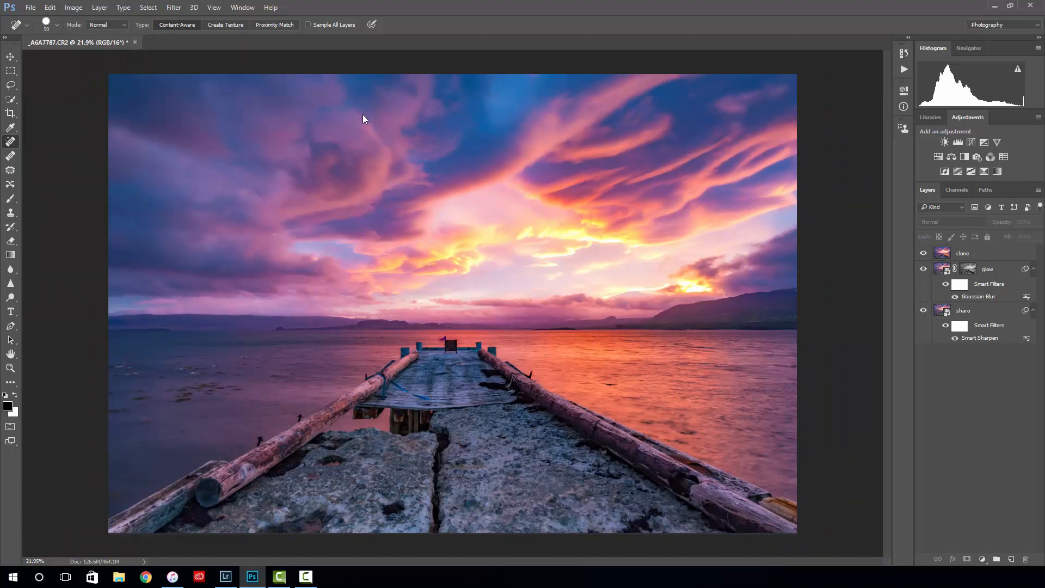
{"action": "key", "text": "ctrl+w"}
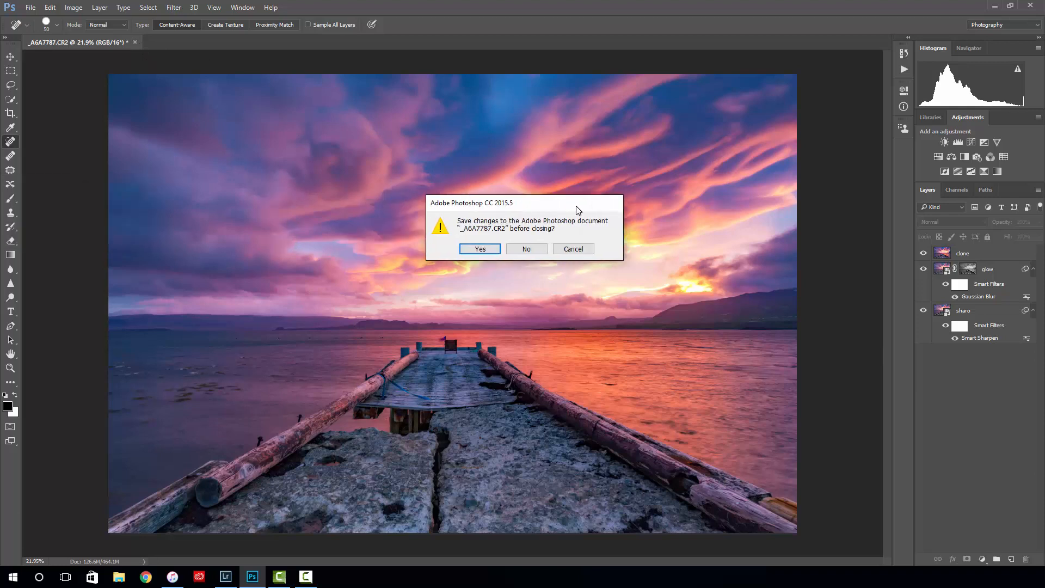
{"action": "left_click", "coordinate": [479, 250]}
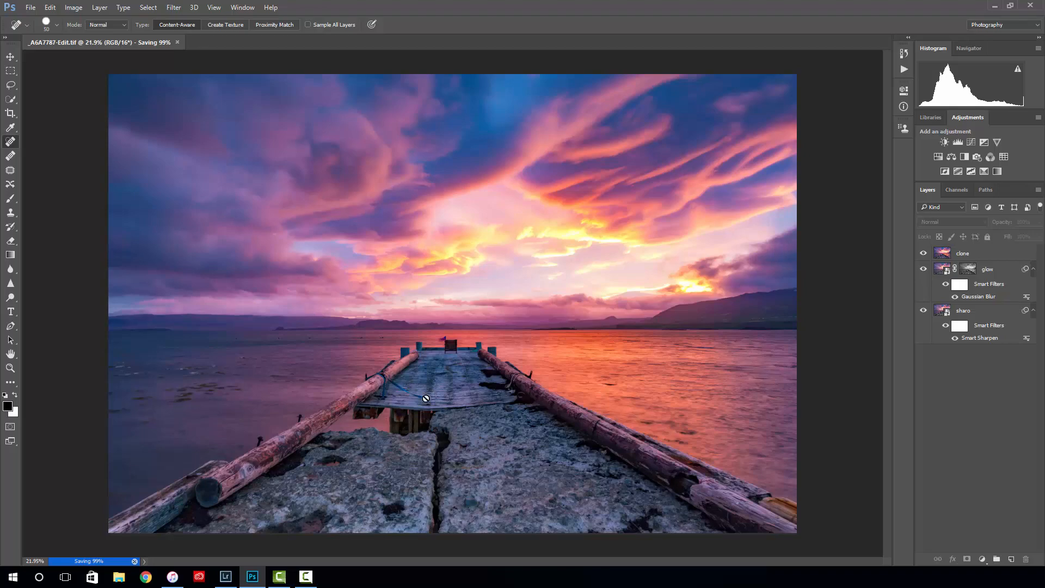
{"action": "key", "text": "ctrl+w"}
- Switch to Lightroom and set the color label of _A6A7787-Edit.tif to Blue
{"action": "left_click", "coordinate": [226, 577]}
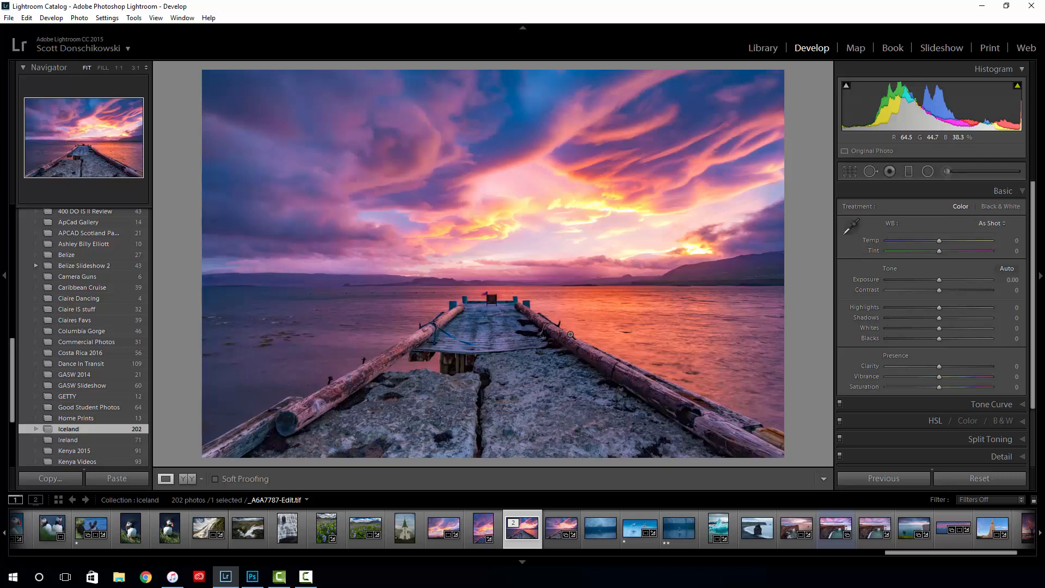
{"action": "key", "text": "9"}
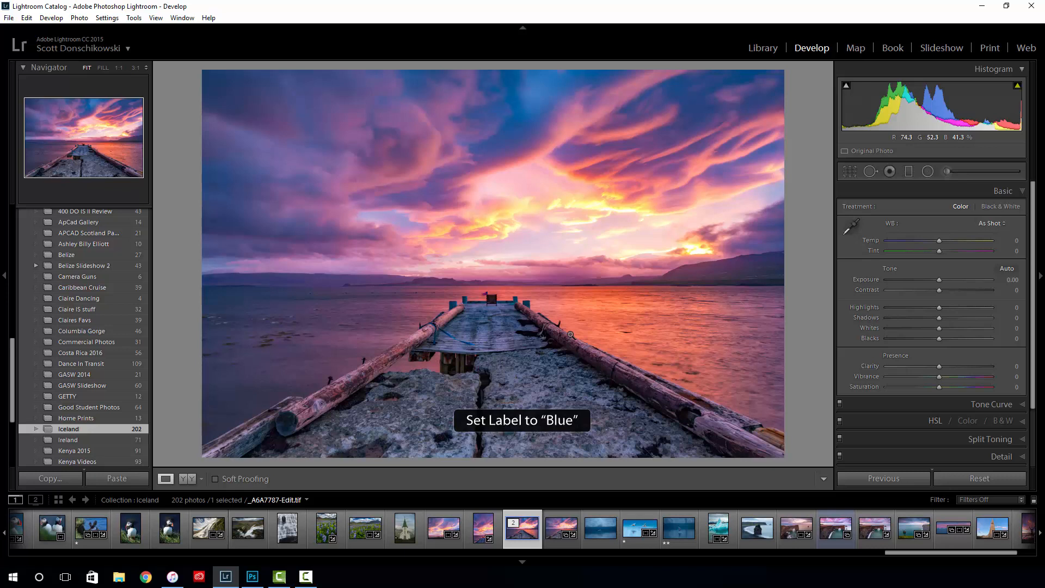
- Select _A6A7787.CR2 together with _A6A7787-Edit.tif and display both in Survey view with panels hidden and lights out
{"action": "left_click", "coordinate": [555, 535]}
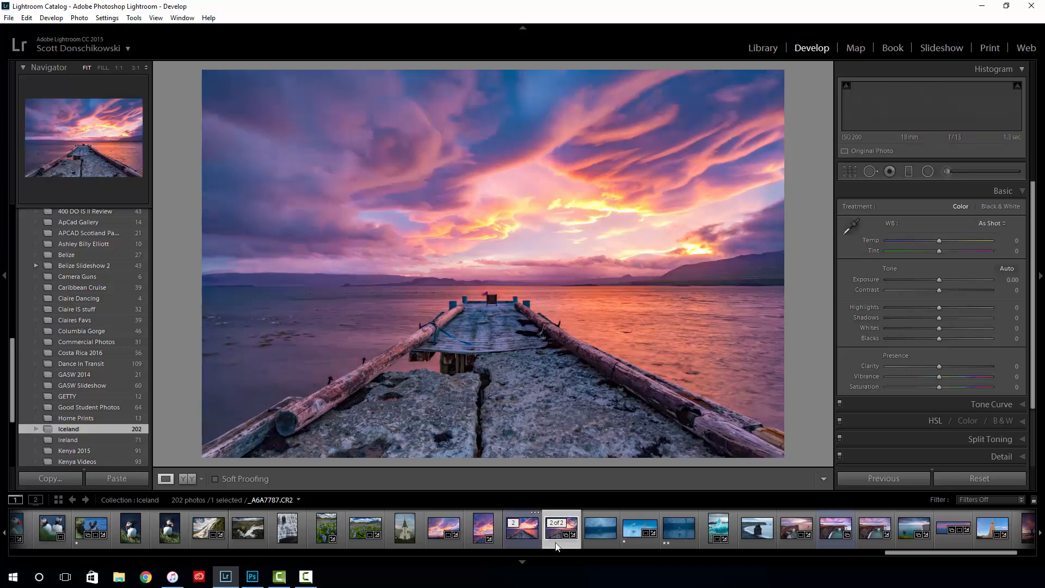
{"action": "left_click", "coordinate": [520, 538], "text": "ctrl"}
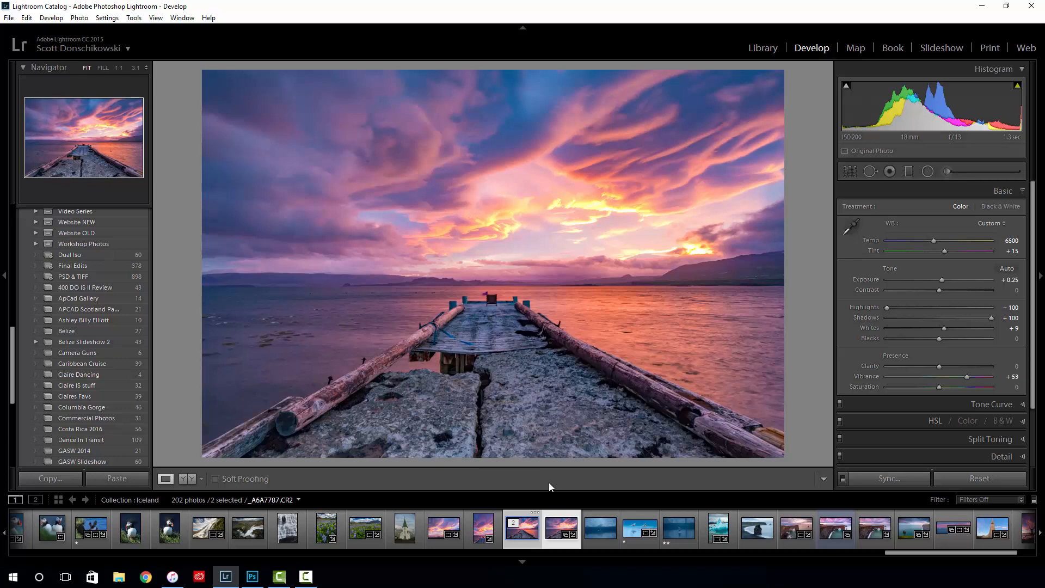
{"action": "key", "text": "n"}
{"action": "key", "text": "shift+Tab"}
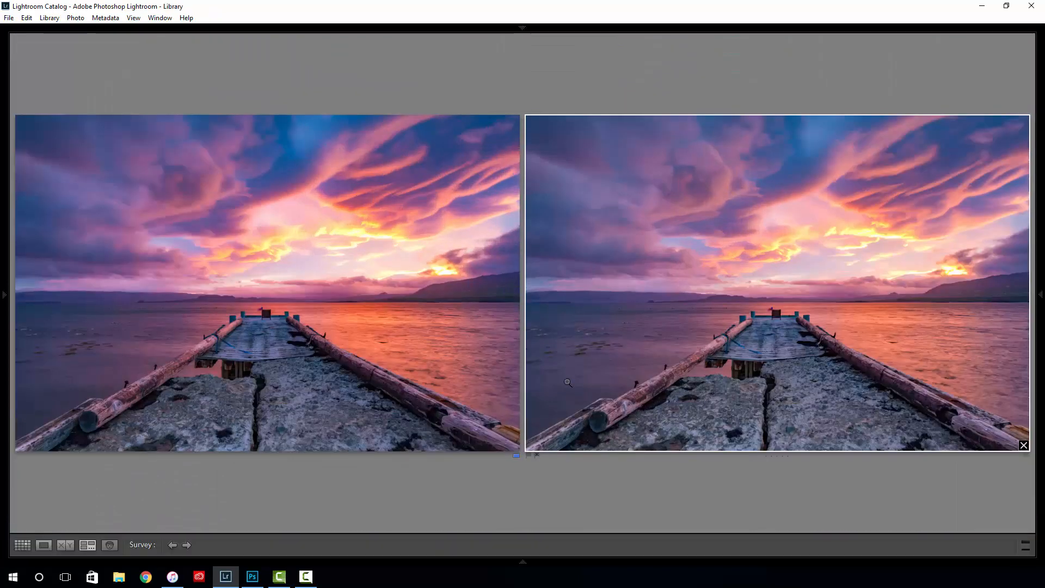
{"action": "key", "text": "l"}
{"action": "key", "text": "l"}
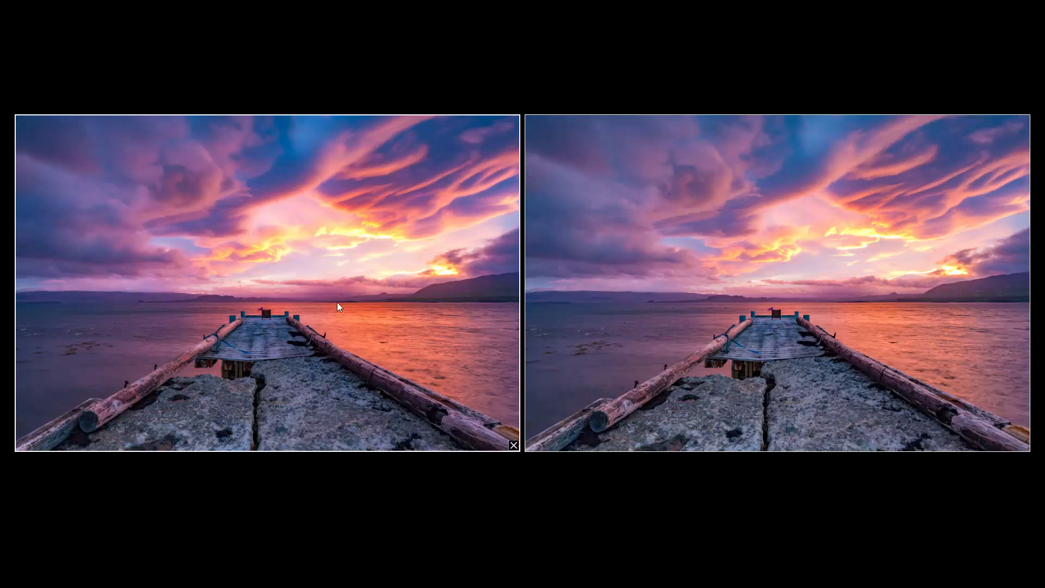
- Switch the two photos to Compare view and inspect the chair and pier end at close range
{"action": "key", "text": "c"}
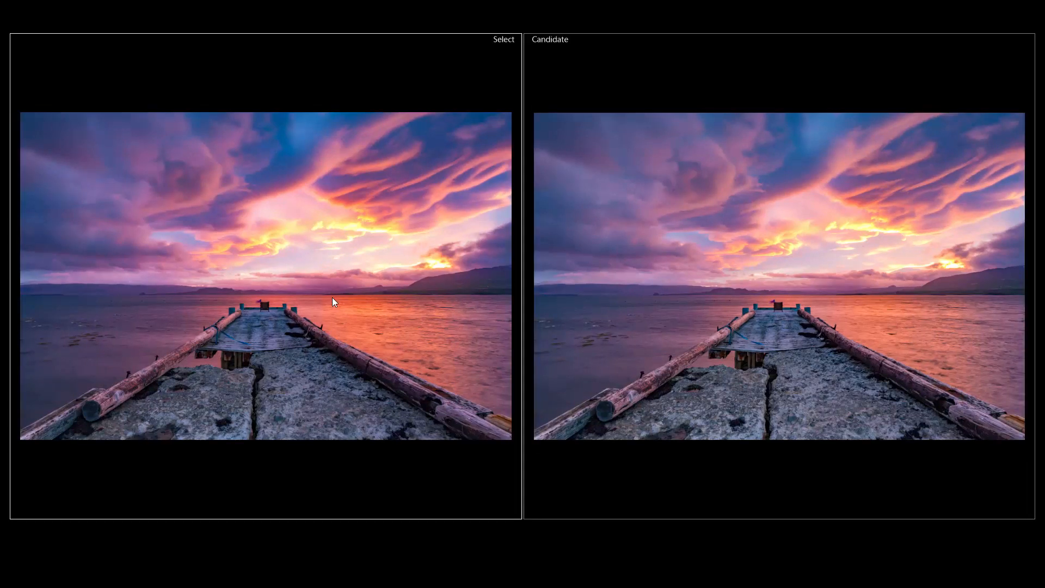
{"action": "left_click", "coordinate": [281, 303]}
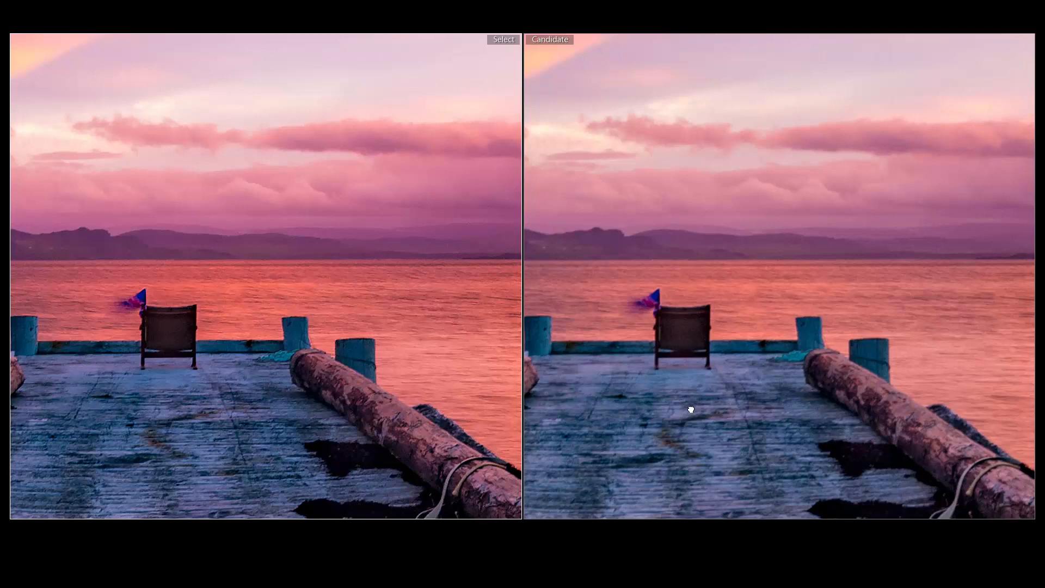
{"action": "left_click_drag", "start_coordinate": [690, 409], "coordinate": [723, 337]}
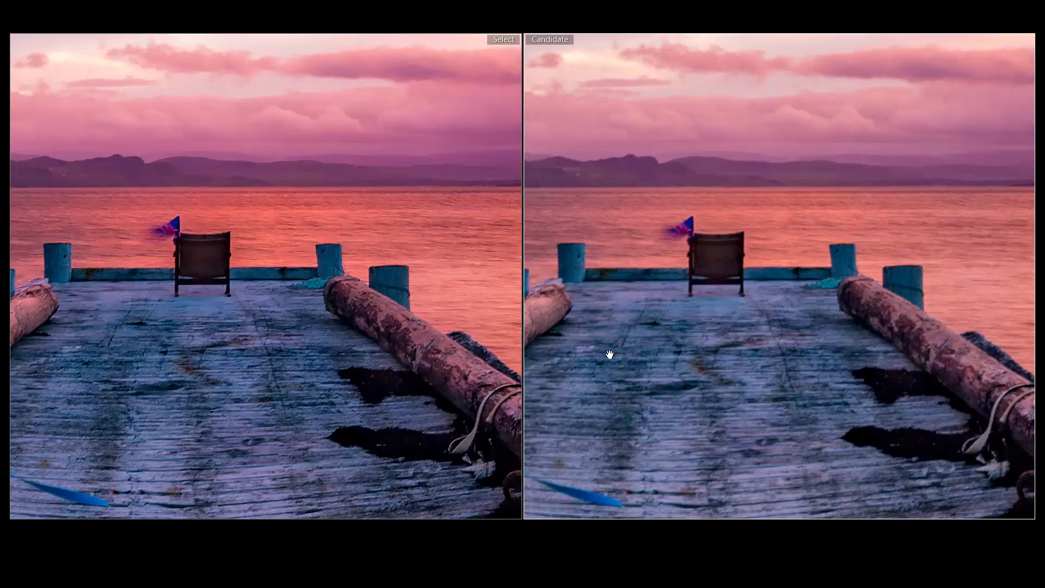
{"action": "left_click", "coordinate": [642, 332]}
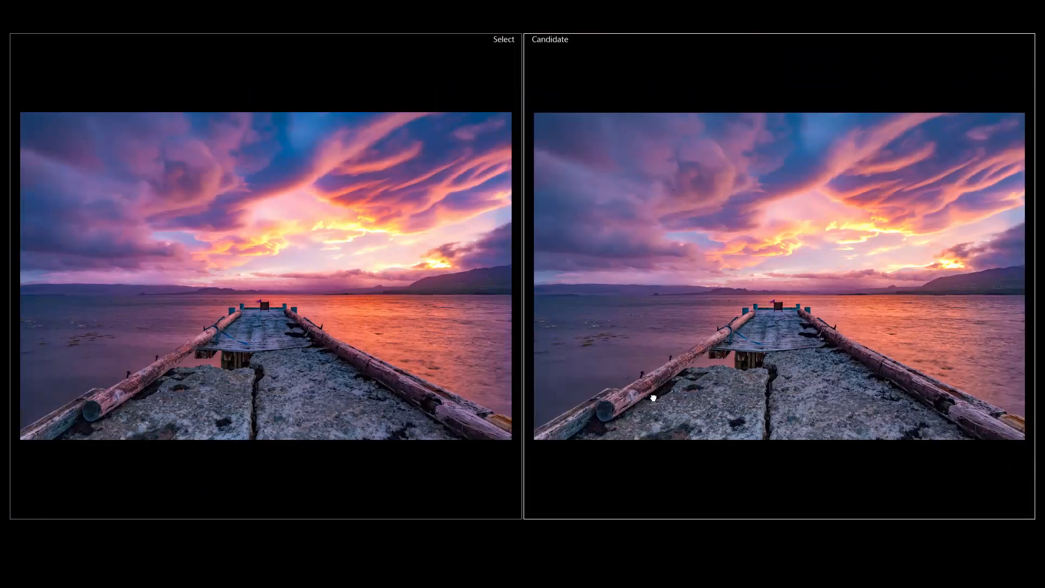
- Compare the logs, rock surface and orange water of both versions at close range, ending with the full photos in view
{"action": "left_click", "coordinate": [653, 398]}
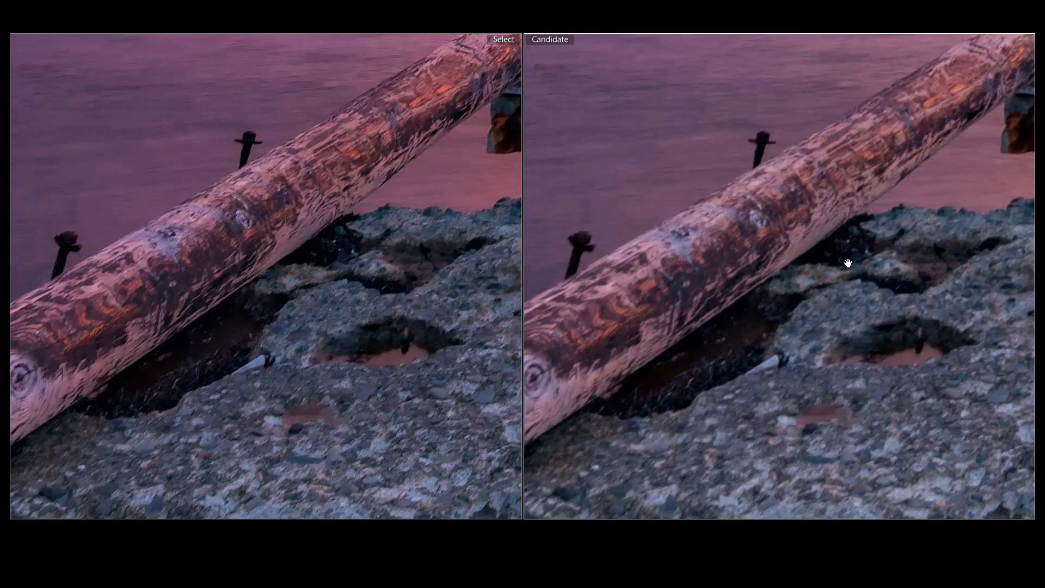
{"action": "left_click_drag", "start_coordinate": [941, 287], "coordinate": [595, 272]}
{"action": "left_click_drag", "start_coordinate": [909, 296], "coordinate": [706, 399]}
{"action": "left_click_drag", "start_coordinate": [814, 331], "coordinate": [742, 400]}
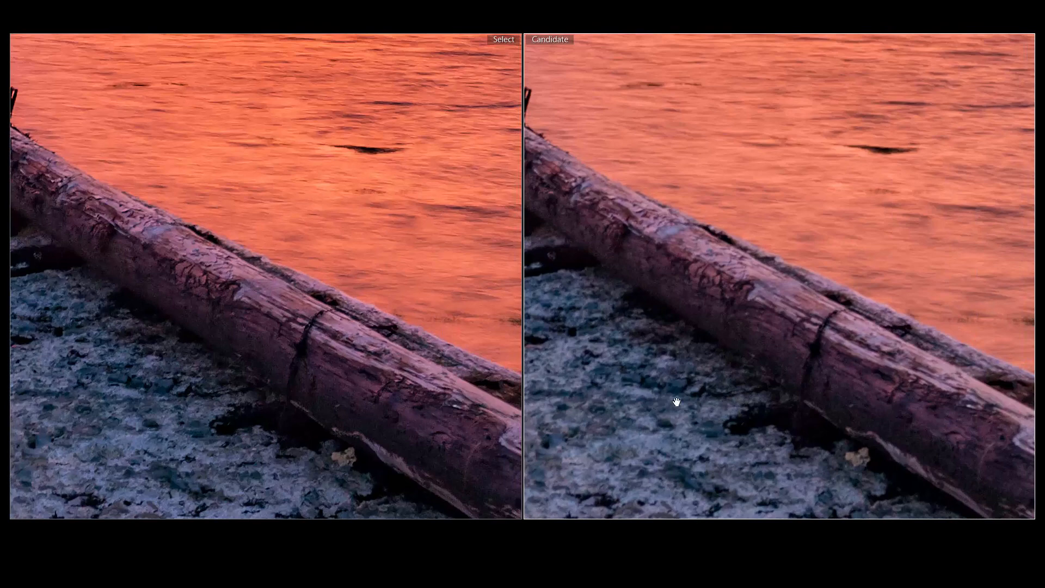
{"action": "left_click", "coordinate": [712, 337]}
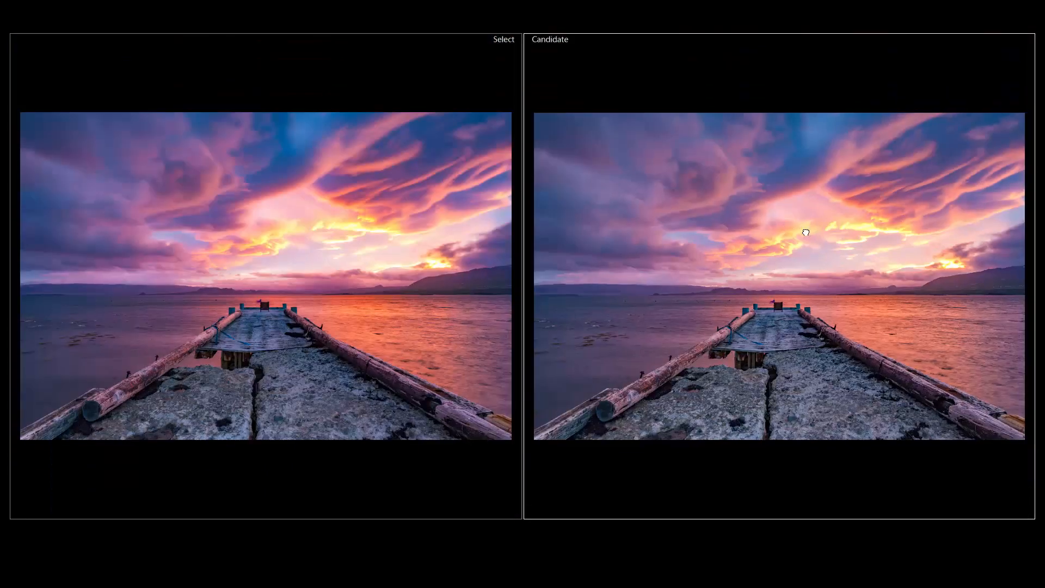
- Compare the bright clouds and the sunset glow above the hills in both versions at close range
{"action": "left_click", "coordinate": [805, 233]}
{"action": "left_click_drag", "start_coordinate": [684, 386], "coordinate": [773, 378]}
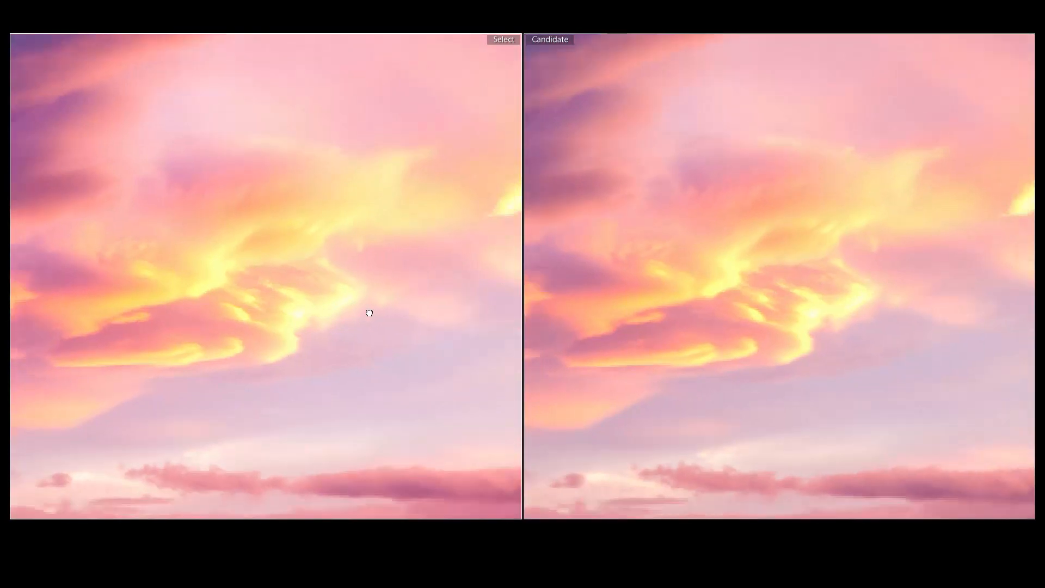
{"action": "left_click", "coordinate": [364, 308]}
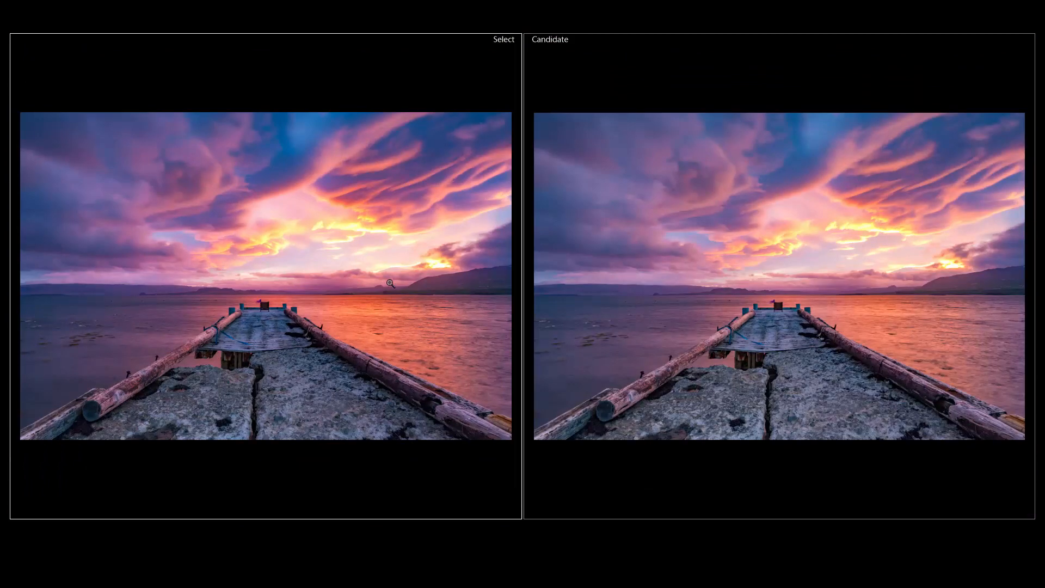
{"action": "left_click", "coordinate": [440, 264]}
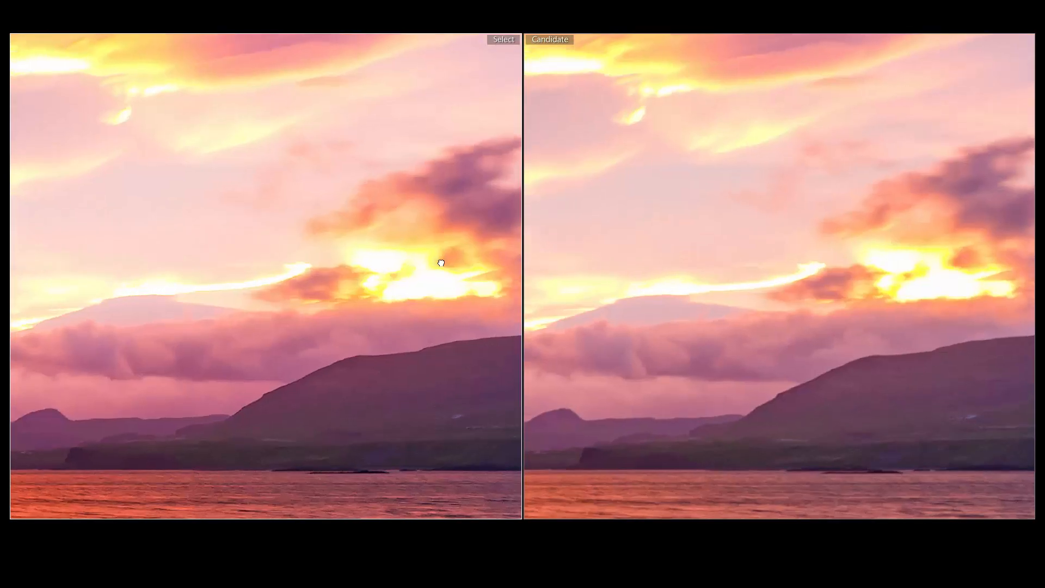
{"action": "left_click", "coordinate": [458, 318]}
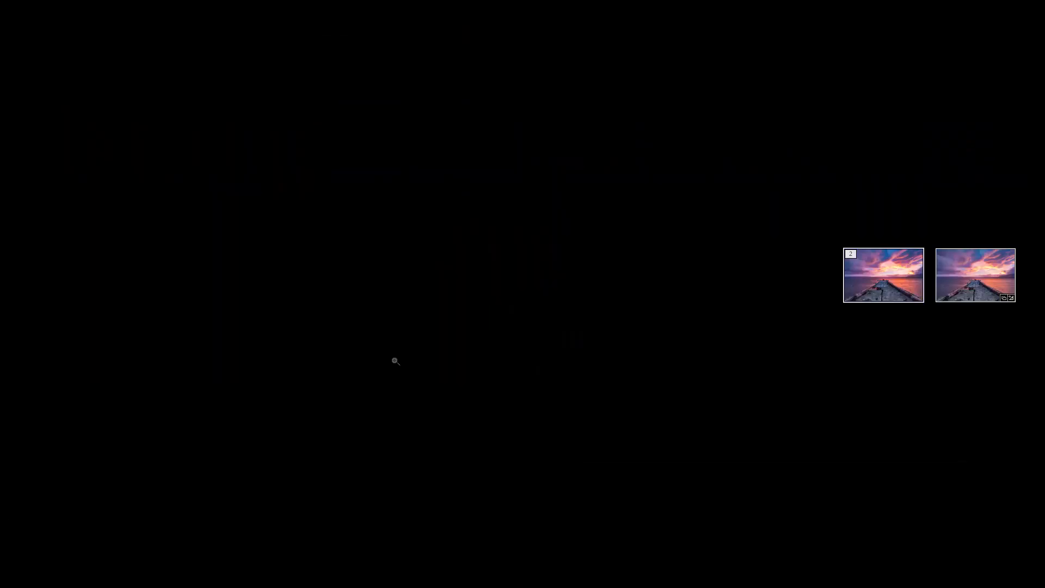
- Leave the lights-out comparison, restore the hidden panels and open _A6A7787-Edit.tif in Loupe view
{"action": "key", "text": "l"}
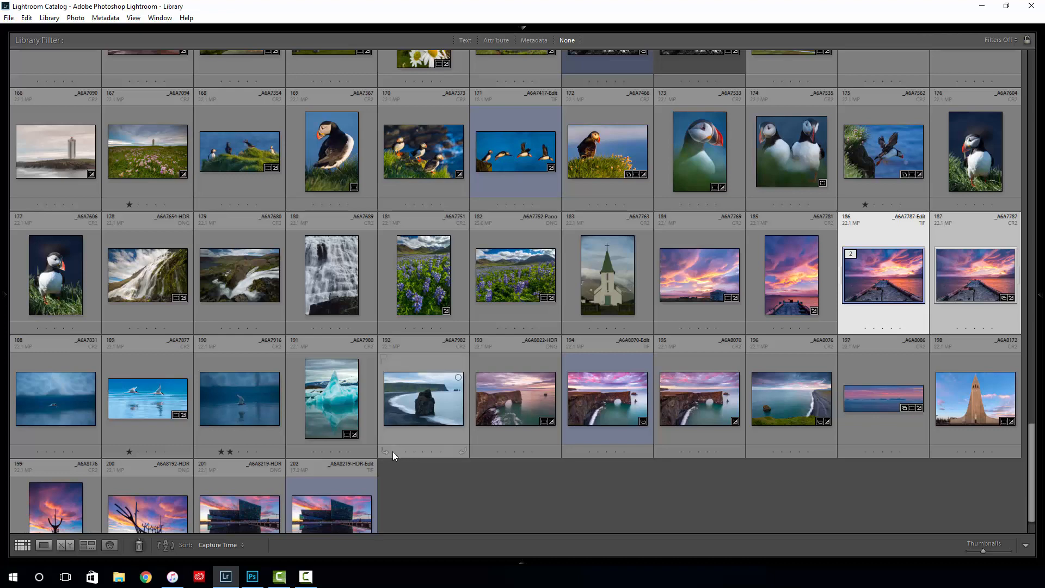
{"action": "key", "text": "shift+Tab"}
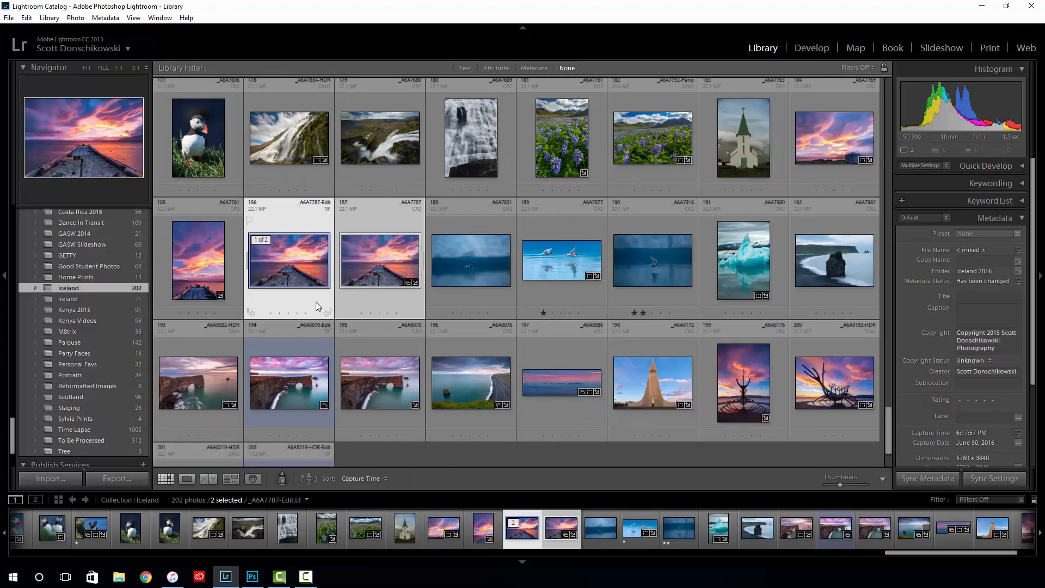
{"action": "double_click", "coordinate": [316, 301]}
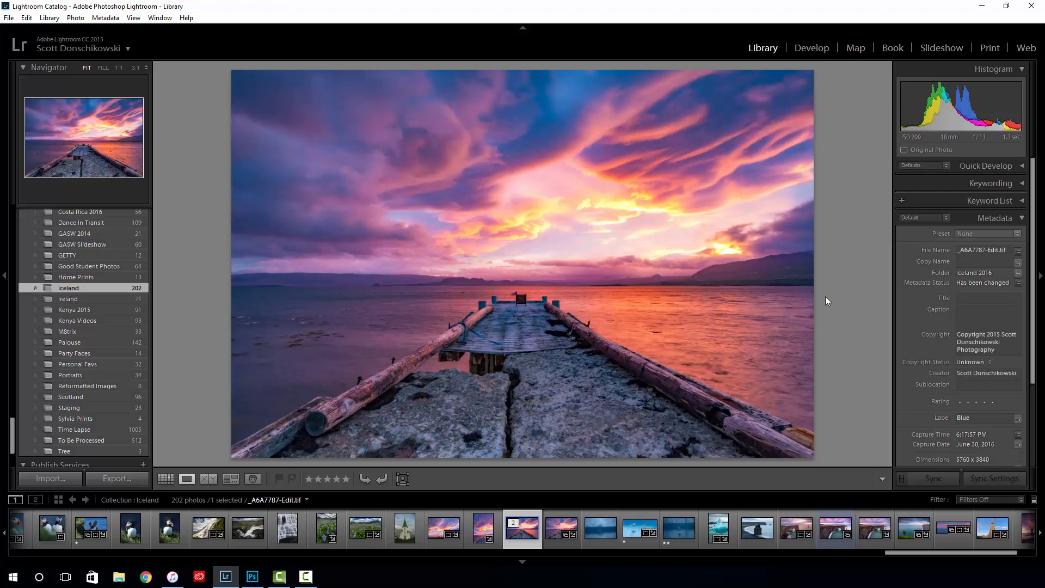